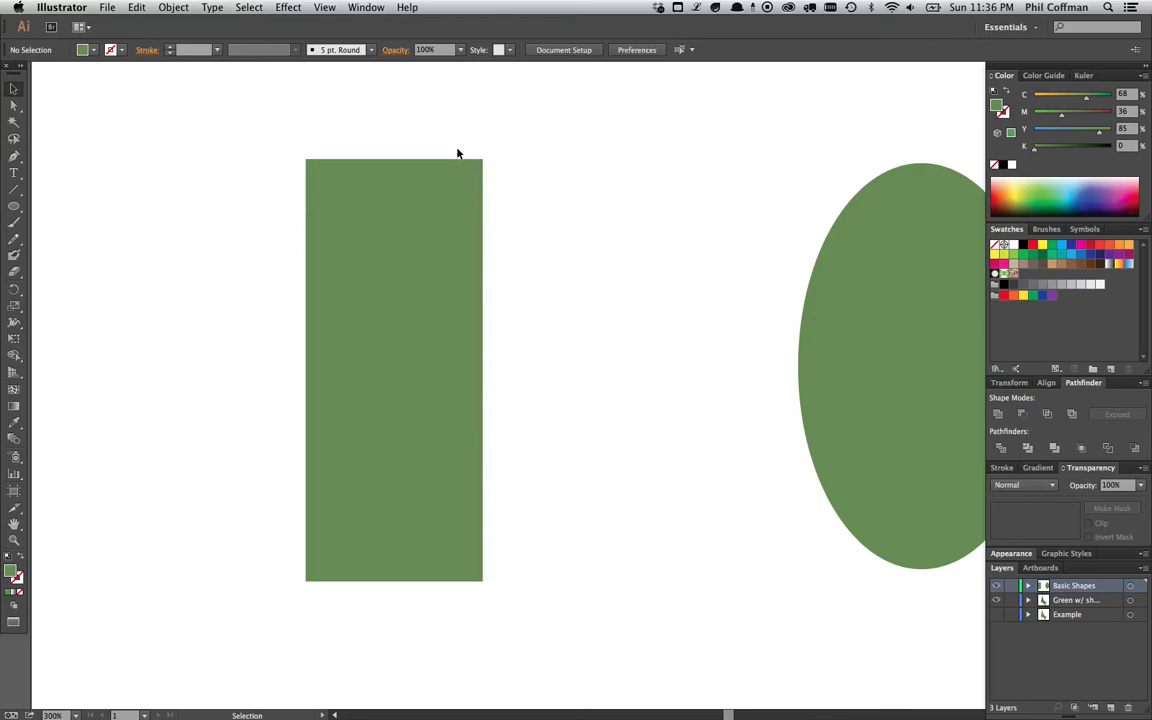
- Apply a linear gradient fill to the green rectangle with the Gradient tool
{"action": "left_click_drag", "start_coordinate": [268, 117], "coordinate": [585, 637]}
{"action": "left_click", "coordinate": [566, 415]}
{"action": "left_click", "coordinate": [402, 288]}
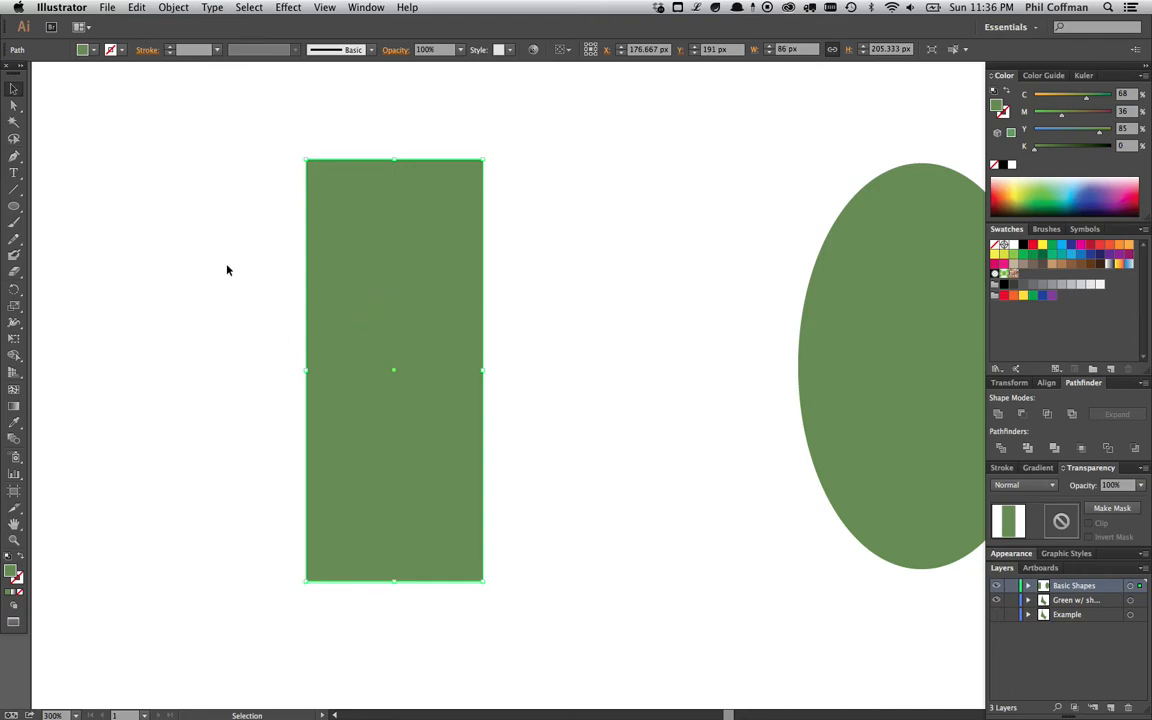
{"action": "left_click", "coordinate": [14, 406]}
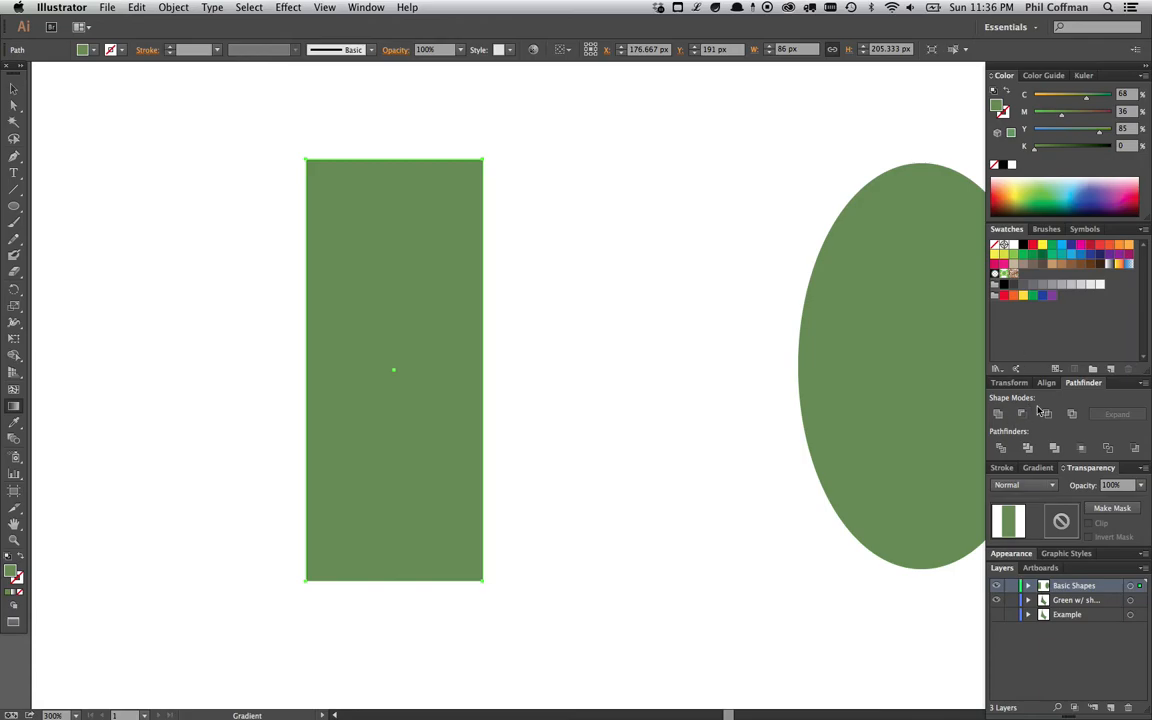
{"action": "left_click", "coordinate": [1038, 467]}
{"action": "left_click", "coordinate": [1008, 446]}
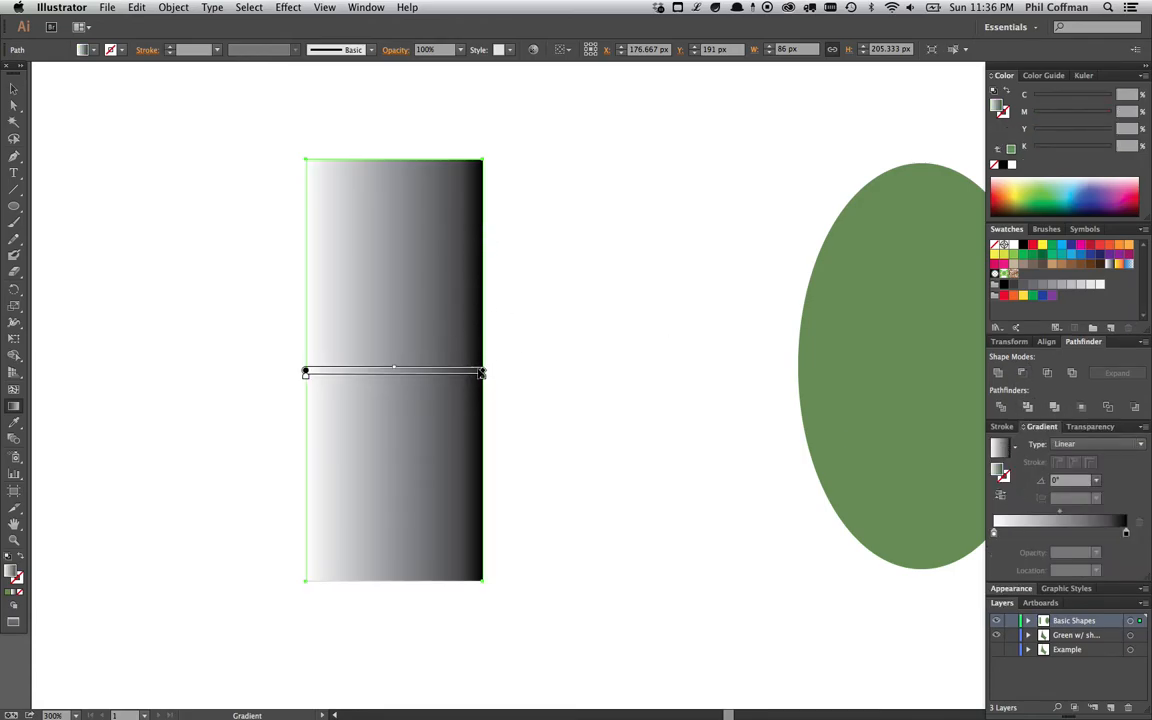
- Angle the rectangle's gradient and switch its type to Radial
{"action": "mouse_move", "coordinate": [486, 365]}
{"action": "left_mouse_down"}
{"action": "mouse_move", "coordinate": [481, 339]}
{"action": "mouse_move", "coordinate": [459, 351]}
{"action": "left_mouse_up"}
{"action": "left_click", "coordinate": [1062, 444]}
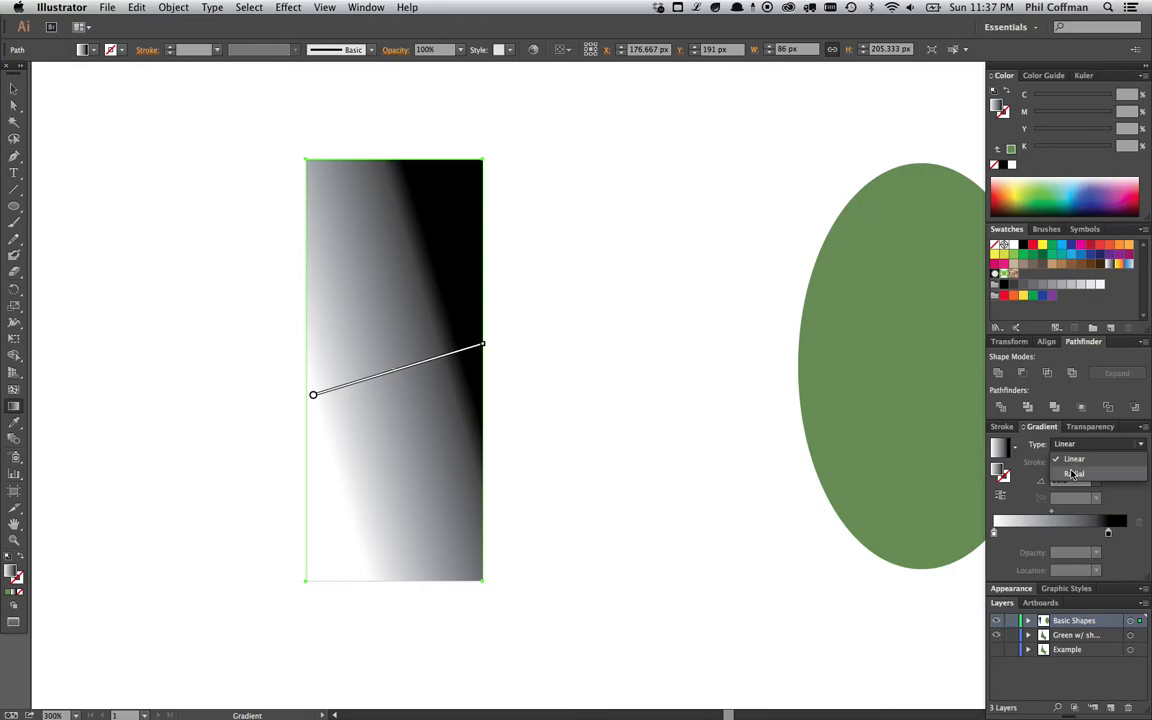
{"action": "left_click", "coordinate": [1030, 472]}
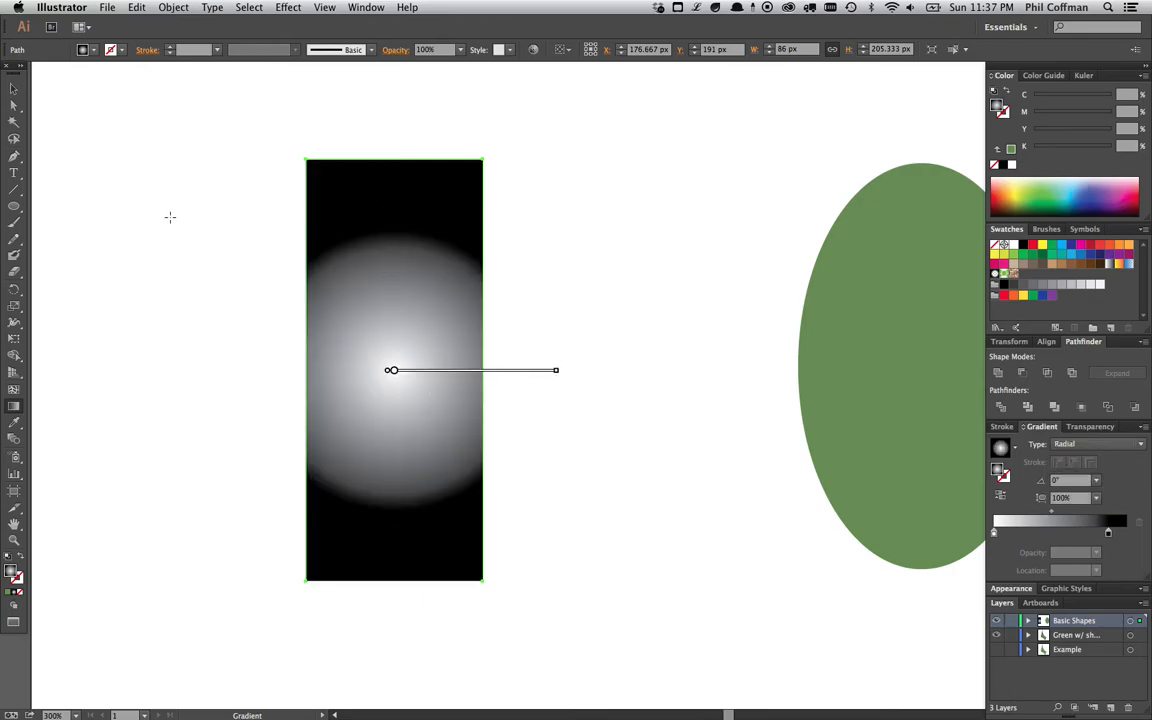
- Restore the rectangle's green fill by sampling the ellipse with the Eyedropper
{"action": "left_click", "coordinate": [14, 88]}
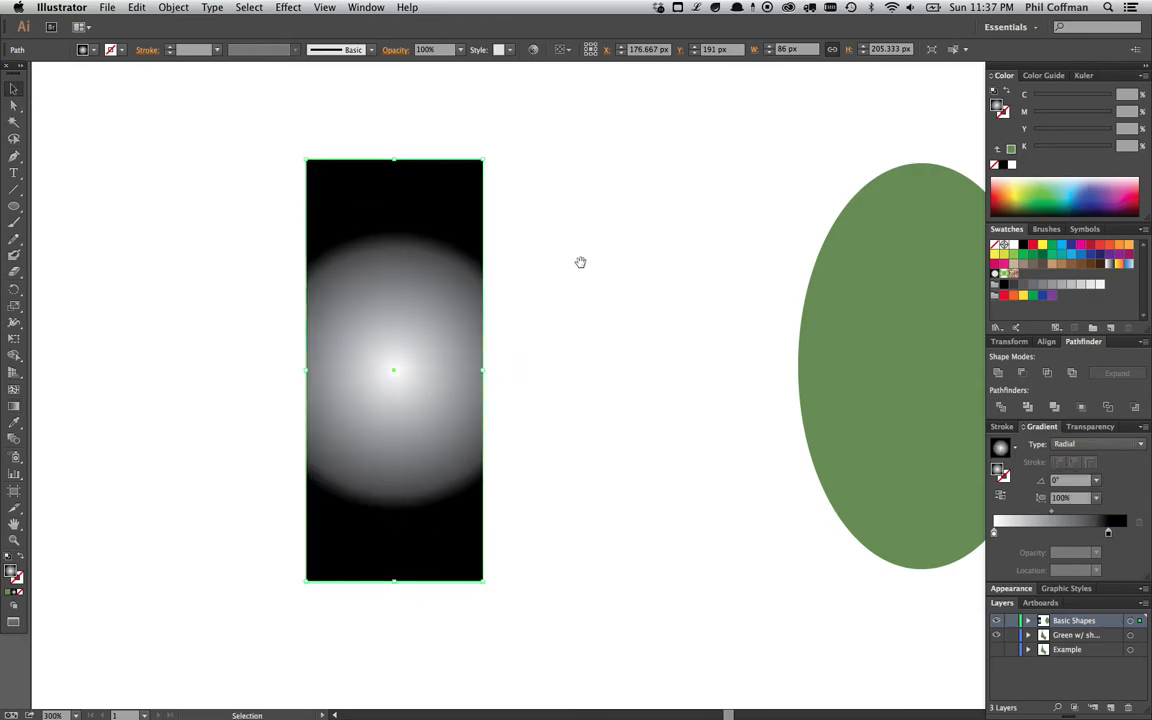
{"action": "scroll", "coordinate": [588, 262], "scroll_direction": "right", "scroll_amount": 3}
{"action": "key", "text": "i"}
{"action": "left_click", "coordinate": [795, 275]}
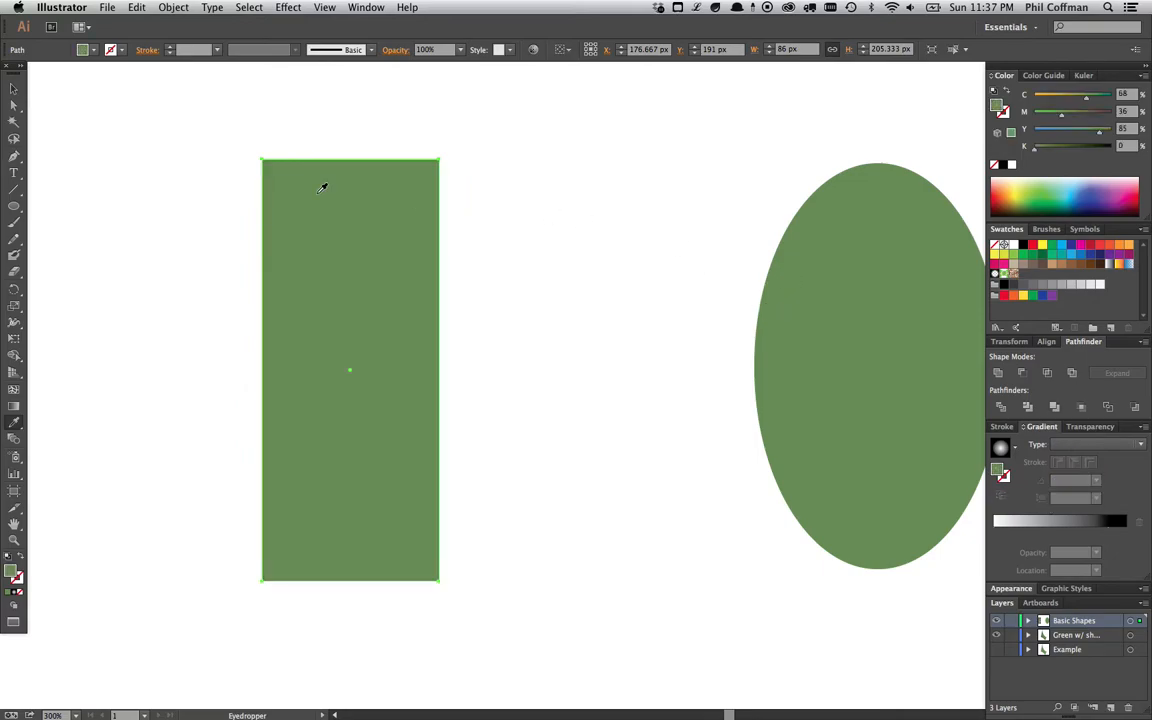
- Select the rectangle and add a mesh point near its centre with the Mesh tool
{"action": "left_click", "coordinate": [14, 88]}
{"action": "left_click", "coordinate": [167, 182]}
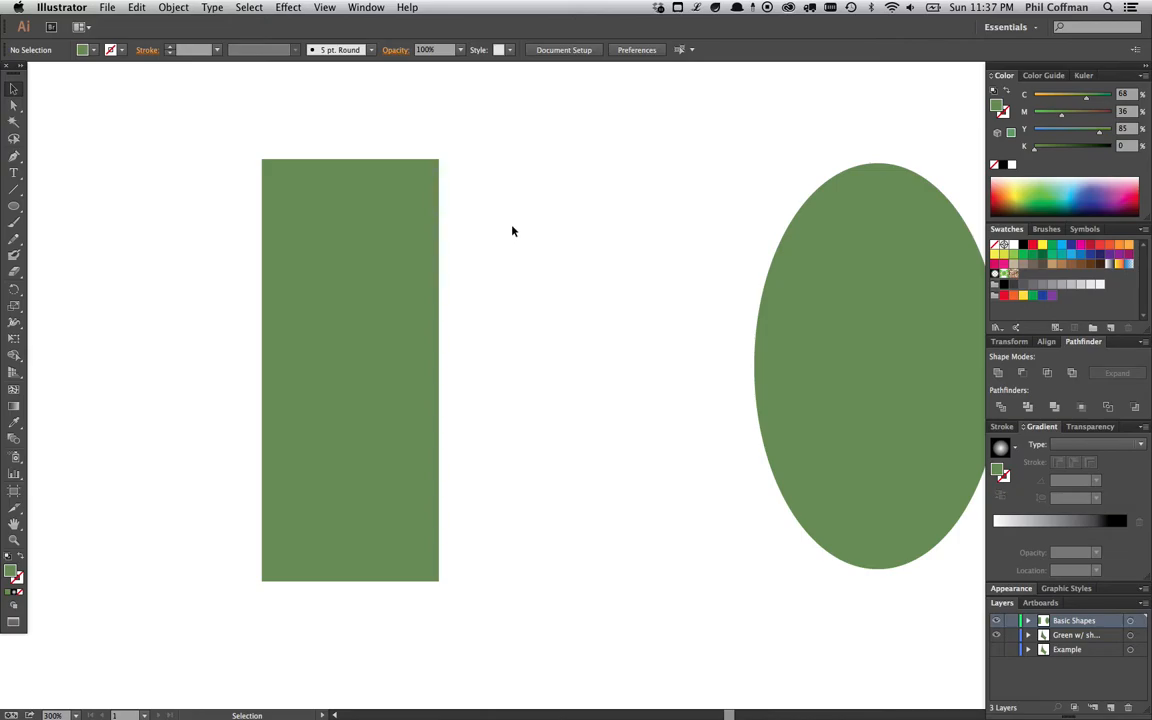
{"action": "left_click_drag", "start_coordinate": [220, 120], "coordinate": [548, 578]}
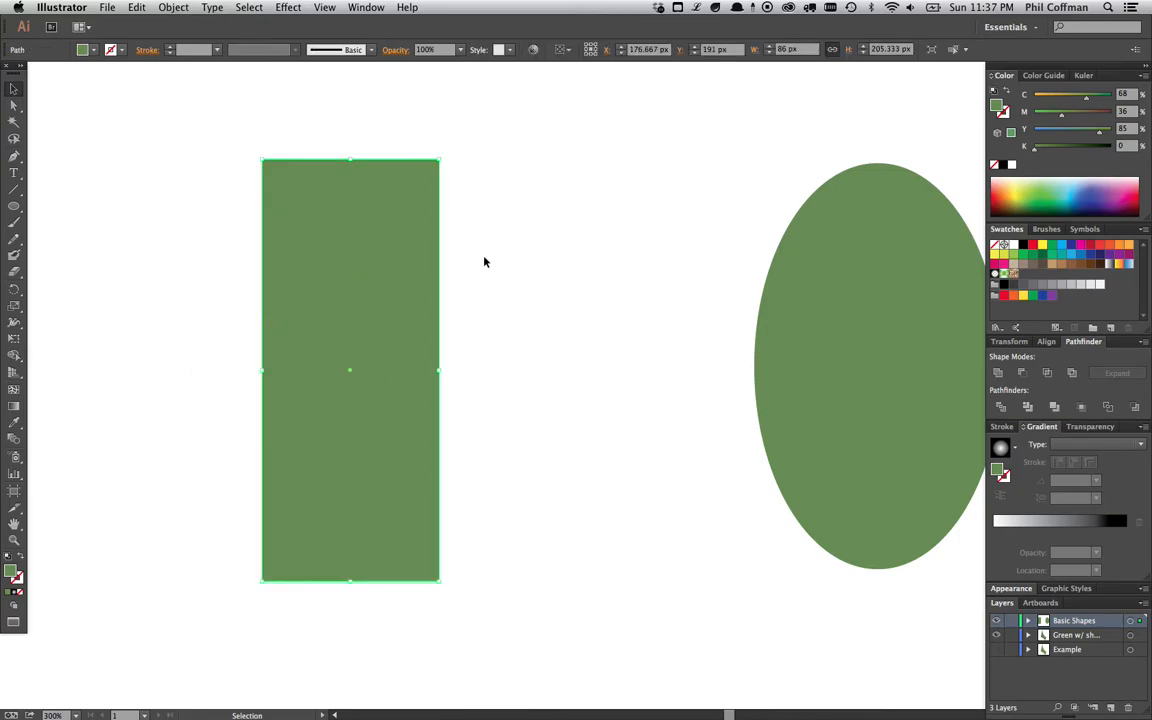
{"action": "left_click", "coordinate": [14, 390]}
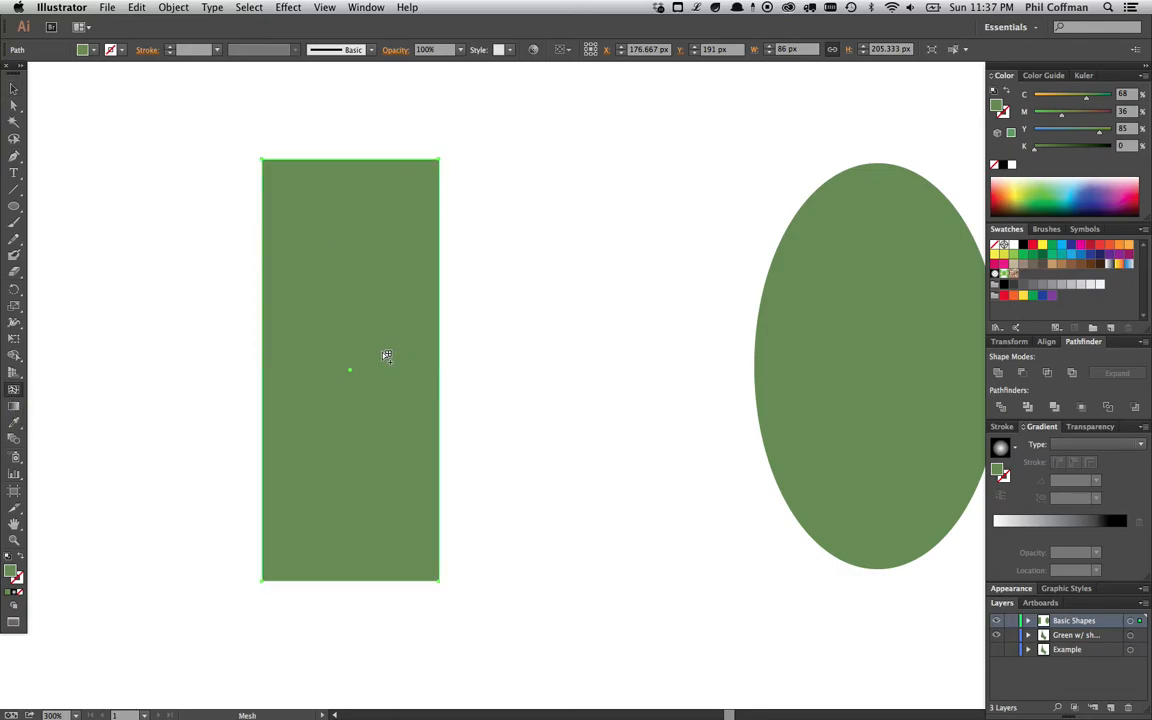
{"action": "left_click", "coordinate": [381, 352]}
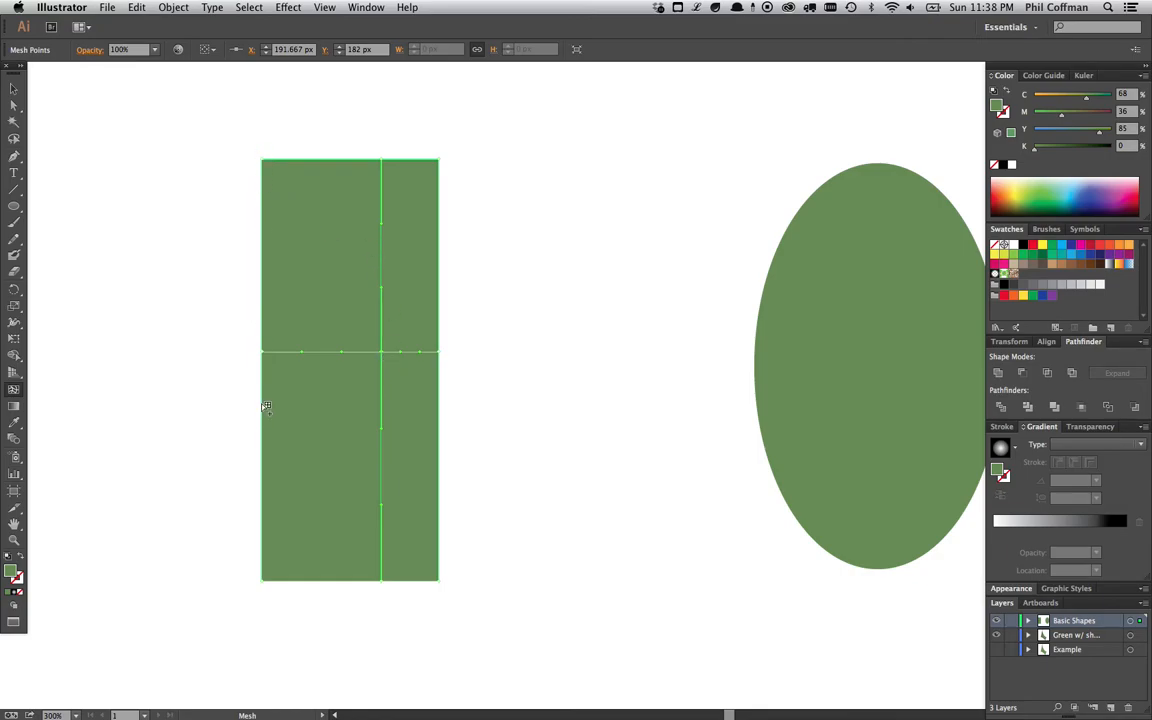
- Set the Basic Shapes layer's selection colour to Magenta in its layer options
{"action": "left_click", "coordinate": [13, 89]}
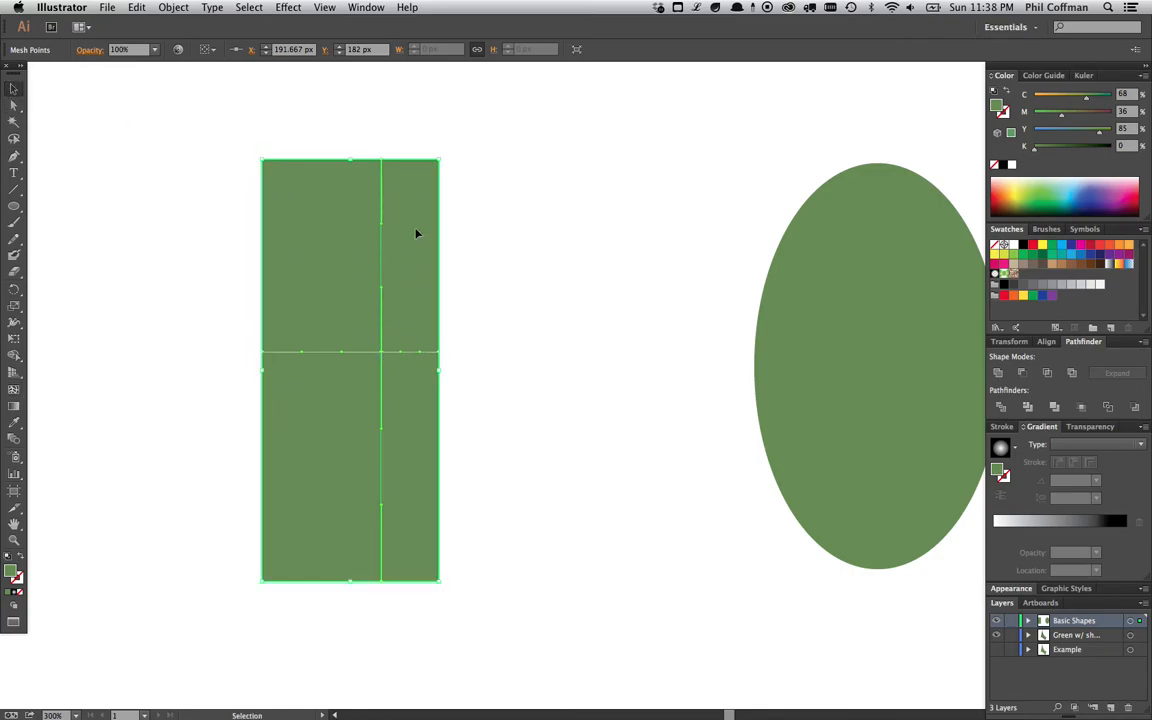
{"action": "double_click", "coordinate": [1103, 621]}
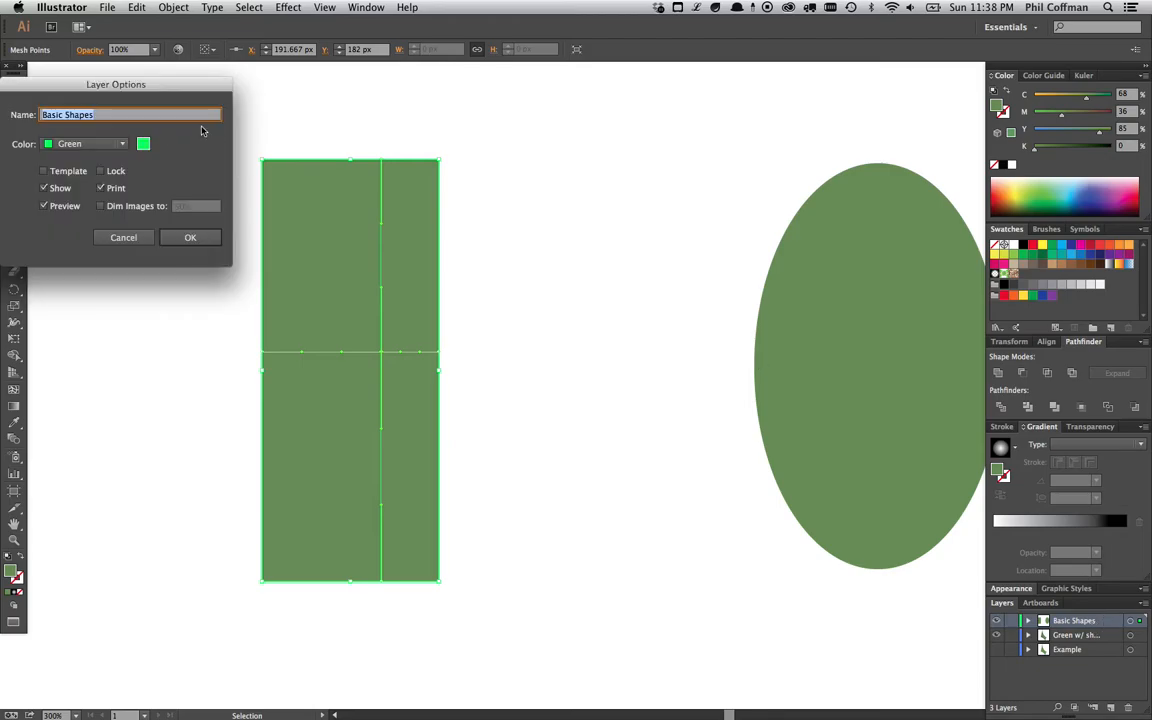
{"action": "left_click", "coordinate": [118, 143]}
{"action": "left_click", "coordinate": [110, 106]}
{"action": "left_click", "coordinate": [113, 143]}
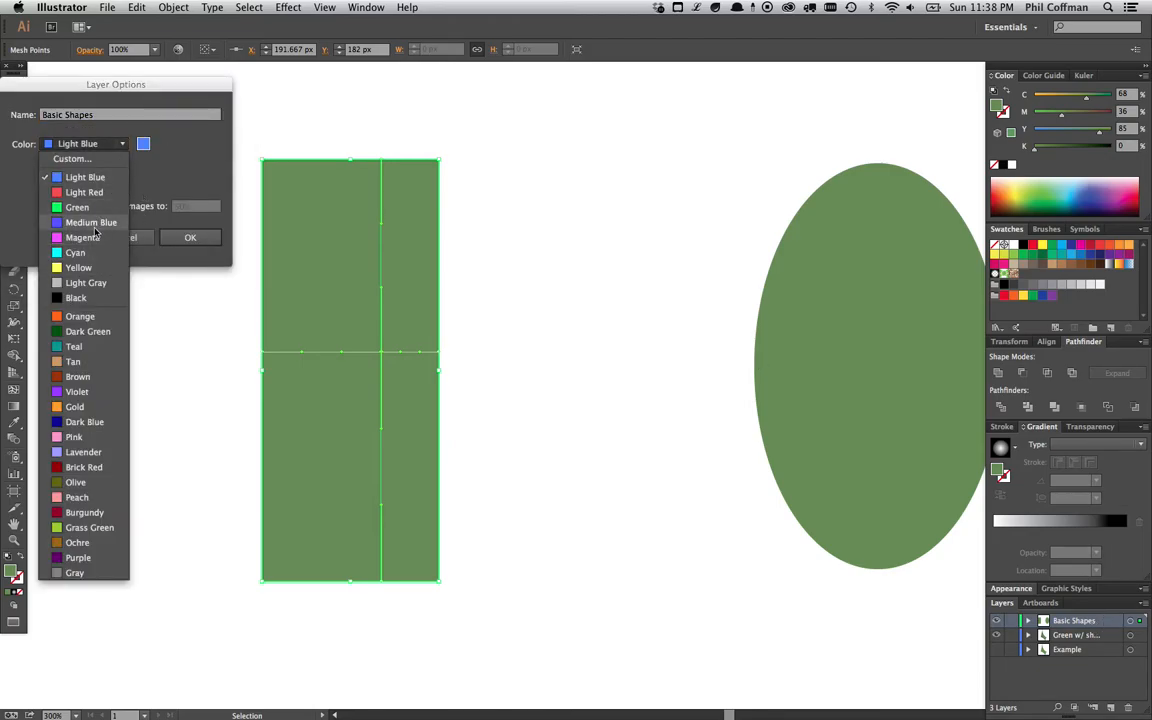
{"action": "left_click", "coordinate": [84, 237]}
{"action": "left_click", "coordinate": [188, 238]}
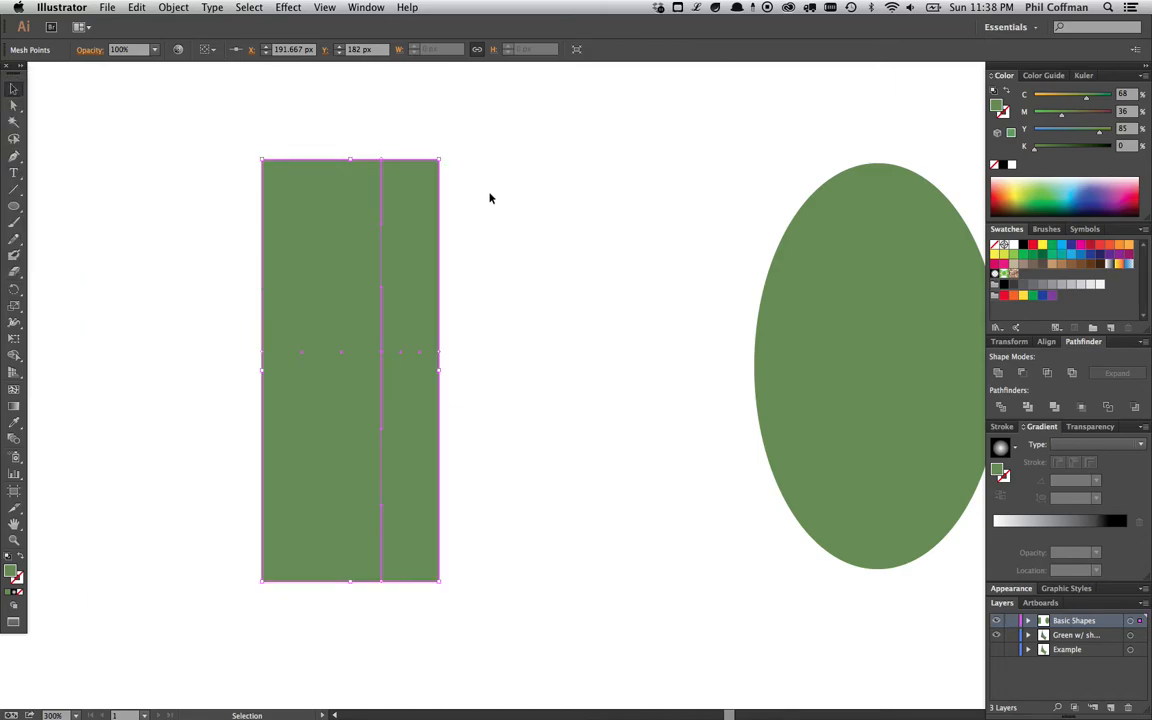
- Bend the rectangle's mesh lines by dragging their mesh point handles with Direct Selection
{"action": "key", "text": "a"}
{"action": "left_click", "coordinate": [382, 231]}
{"action": "left_click_drag", "start_coordinate": [383, 229], "coordinate": [390, 231]}
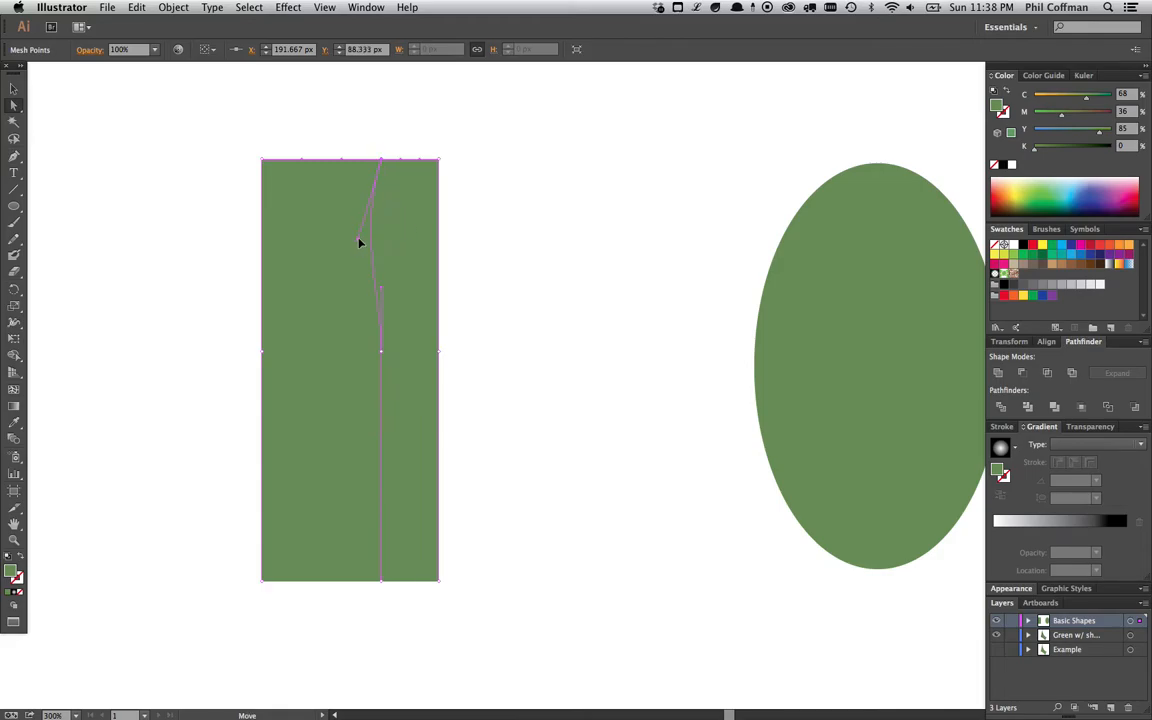
{"action": "mouse_move", "coordinate": [381, 293]}
{"action": "left_mouse_down"}
{"action": "mouse_move", "coordinate": [355, 288]}
{"action": "mouse_move", "coordinate": [386, 290]}
{"action": "left_mouse_up"}
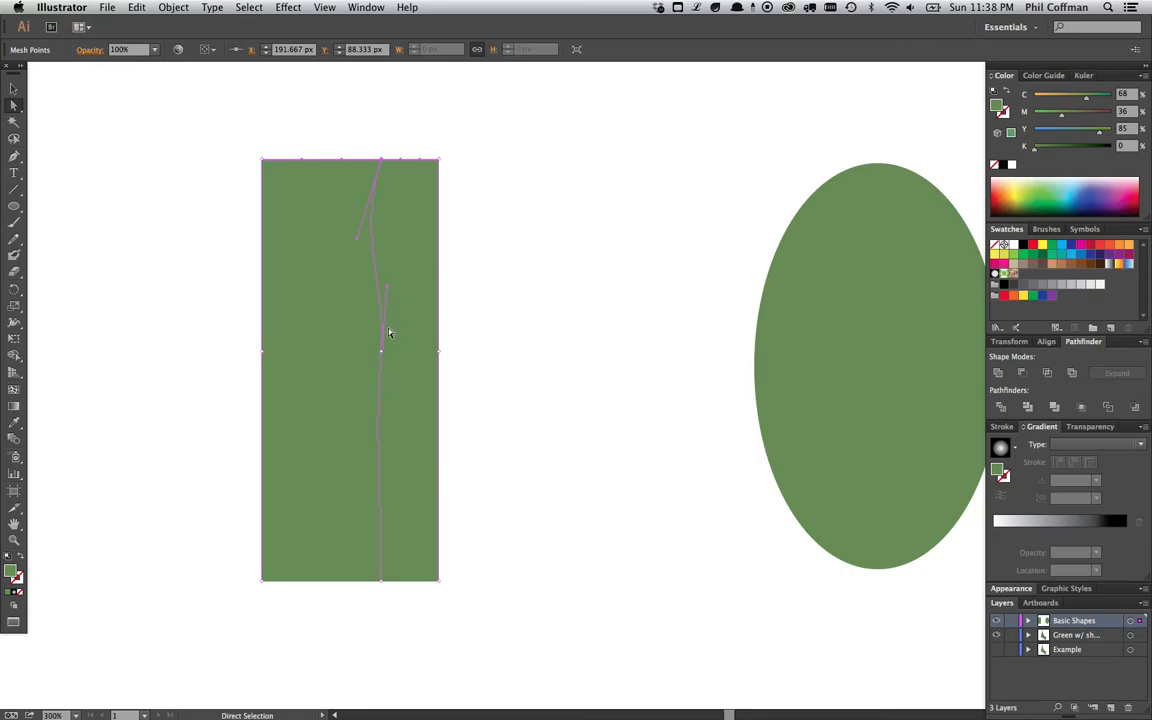
{"action": "left_click_drag", "start_coordinate": [387, 287], "coordinate": [392, 284]}
{"action": "left_click_drag", "start_coordinate": [341, 352], "coordinate": [376, 355]}
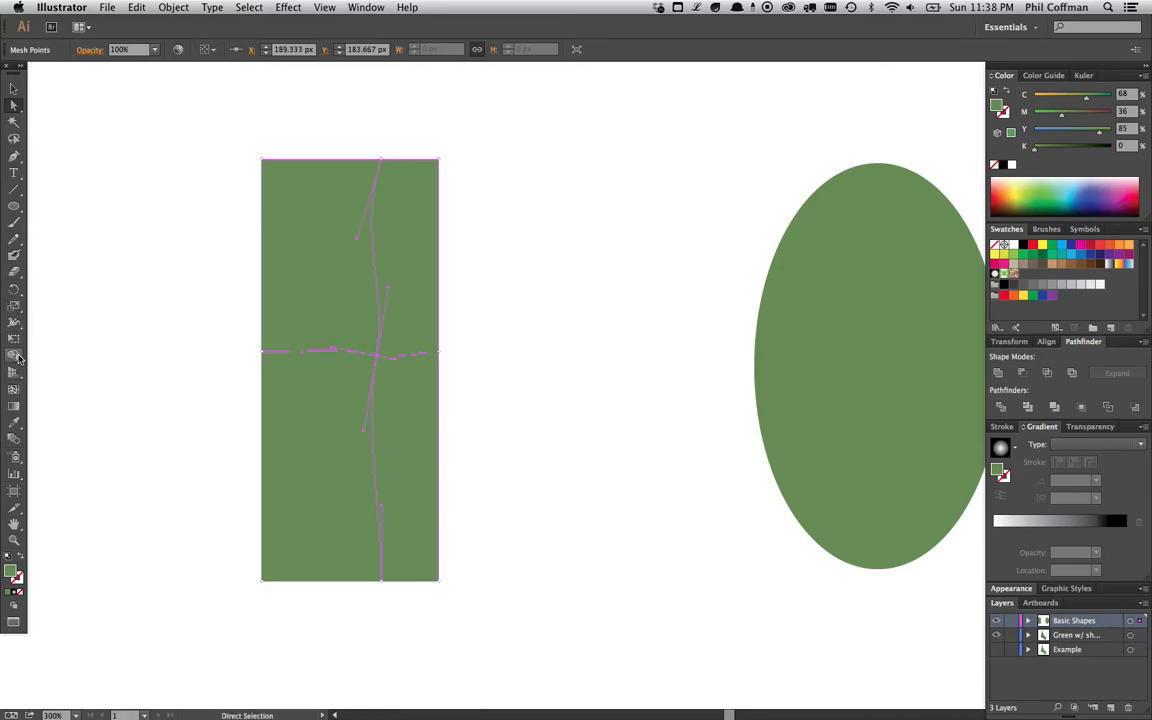
- Add three more mesh points across the rectangle with the Mesh tool
{"action": "left_click", "coordinate": [14, 389]}
{"action": "left_click", "coordinate": [316, 351]}
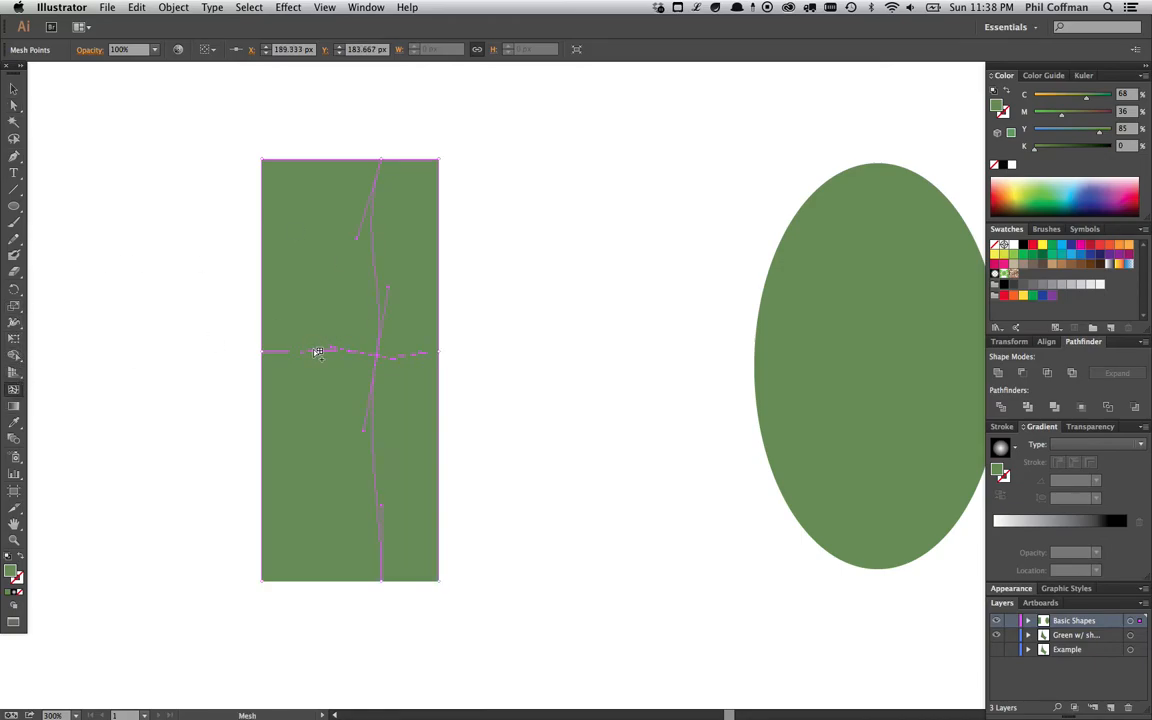
{"action": "left_click", "coordinate": [396, 262]}
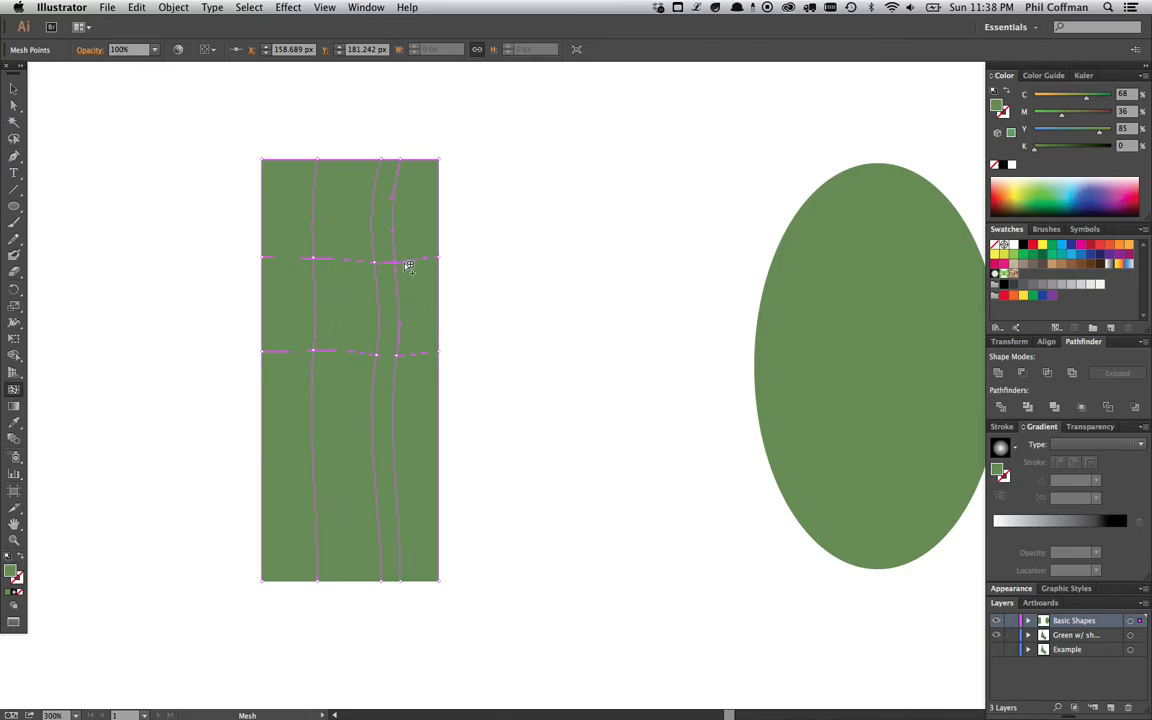
{"action": "left_click", "coordinate": [344, 451]}
- Colour one upper mesh point orange (C 29, M 74, Y 85, K 0)
{"action": "left_click", "coordinate": [14, 104]}
{"action": "left_click", "coordinate": [344, 260]}
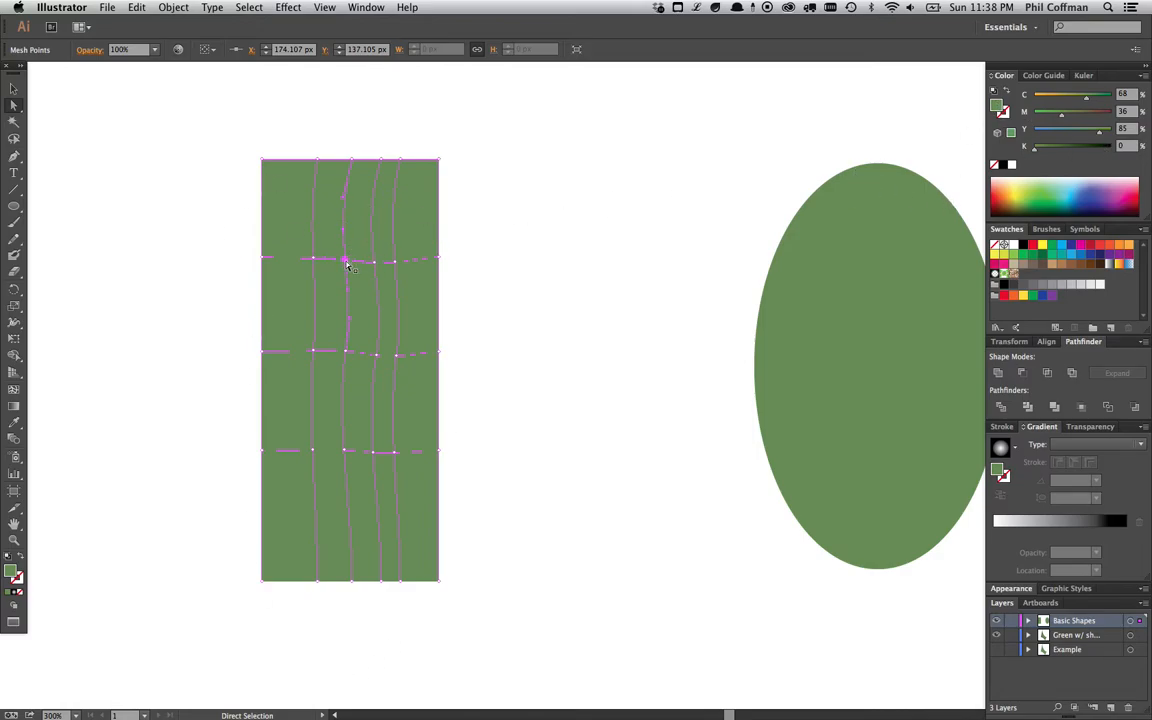
{"action": "mouse_move", "coordinate": [1062, 116]}
{"action": "left_mouse_down"}
{"action": "mouse_move", "coordinate": [1081, 119]}
{"action": "mouse_move", "coordinate": [1055, 97]}
{"action": "left_mouse_up"}
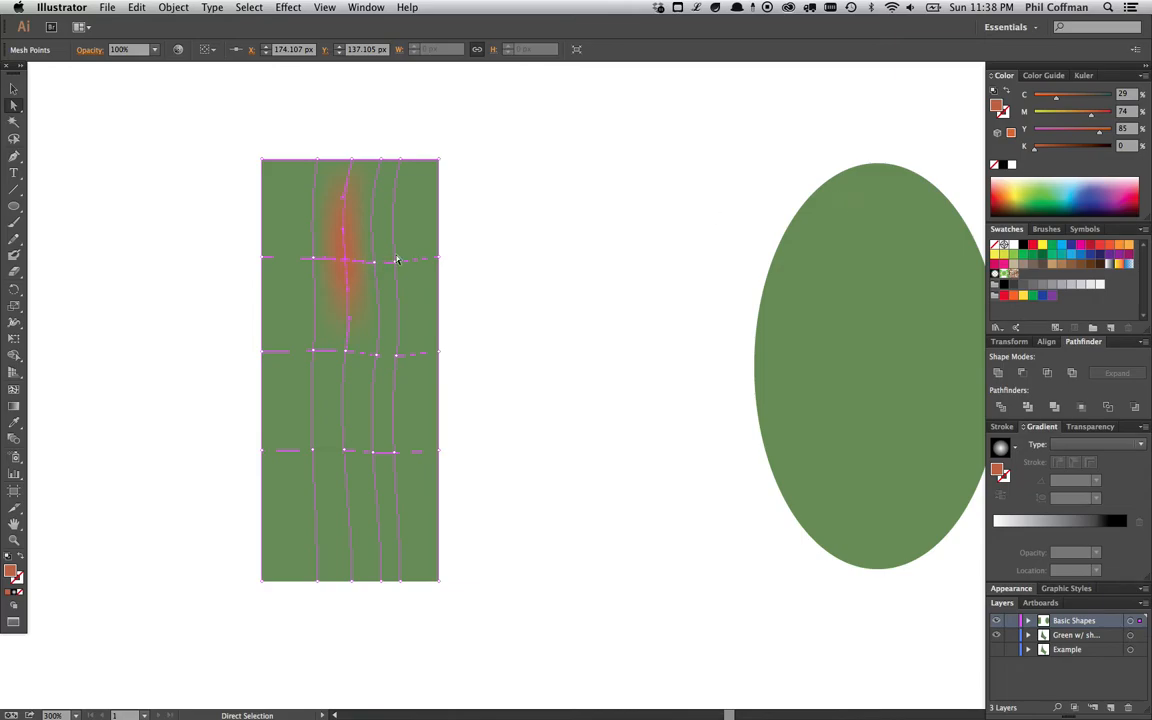
{"action": "left_click", "coordinate": [496, 253]}
- Reshape the orange mesh point's handles so the orange area curves down the rectangle
{"action": "key", "text": "super+equal"}
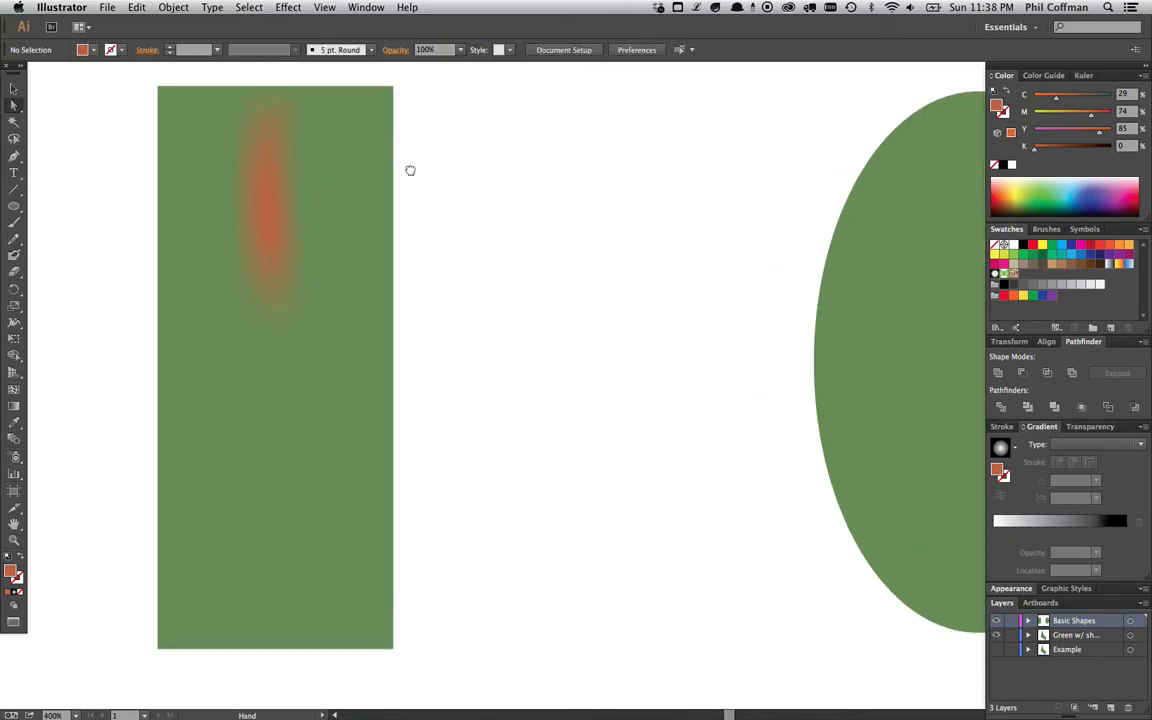
{"action": "left_click_drag", "start_coordinate": [398, 162], "coordinate": [429, 193]}
{"action": "key", "text": "super+equal"}
{"action": "left_click_drag", "start_coordinate": [478, 266], "coordinate": [512, 309]}
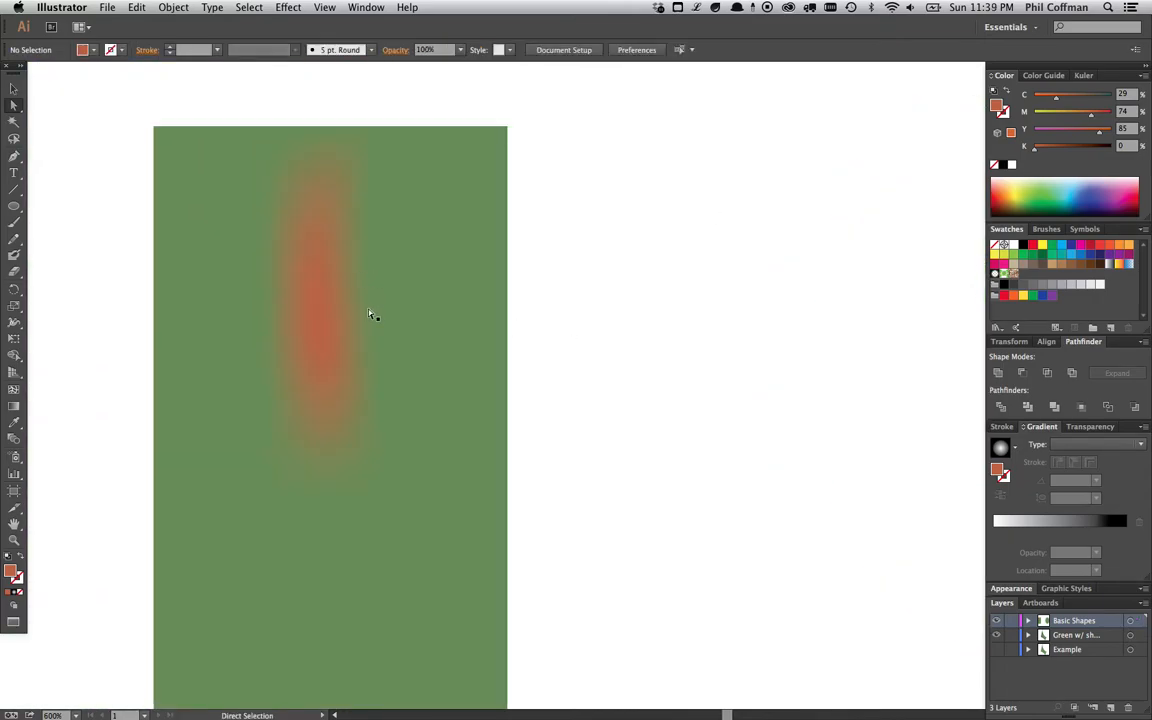
{"action": "left_click", "coordinate": [321, 329]}
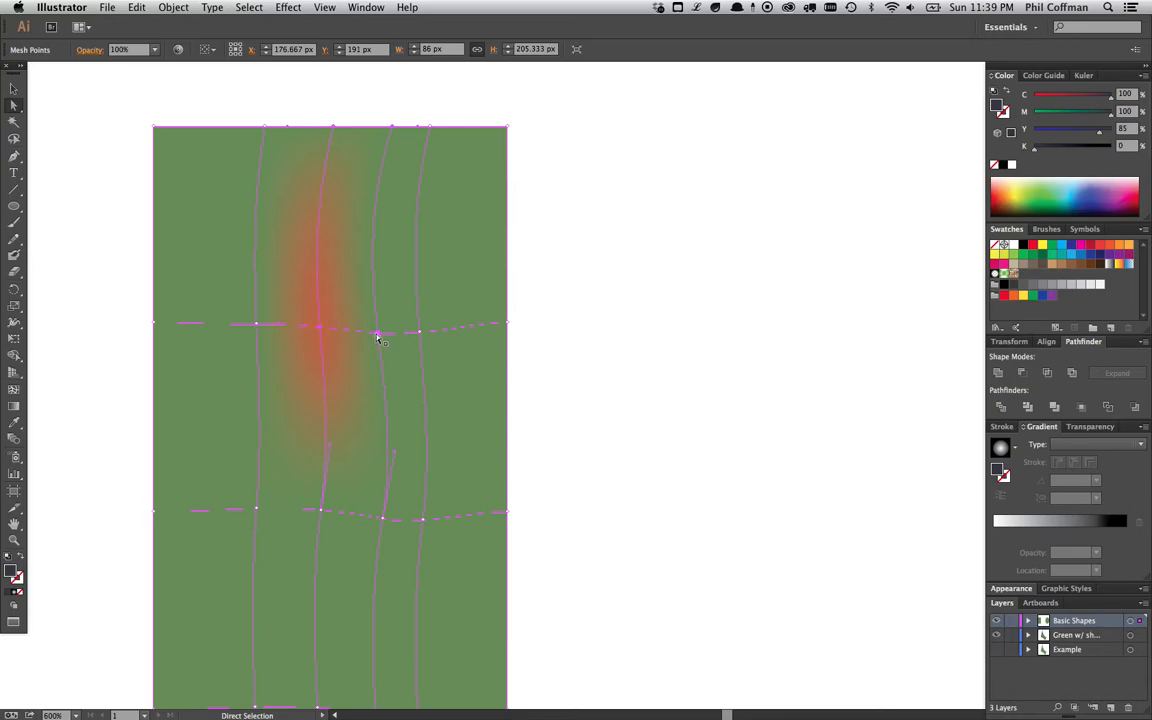
{"action": "left_click", "coordinate": [320, 326]}
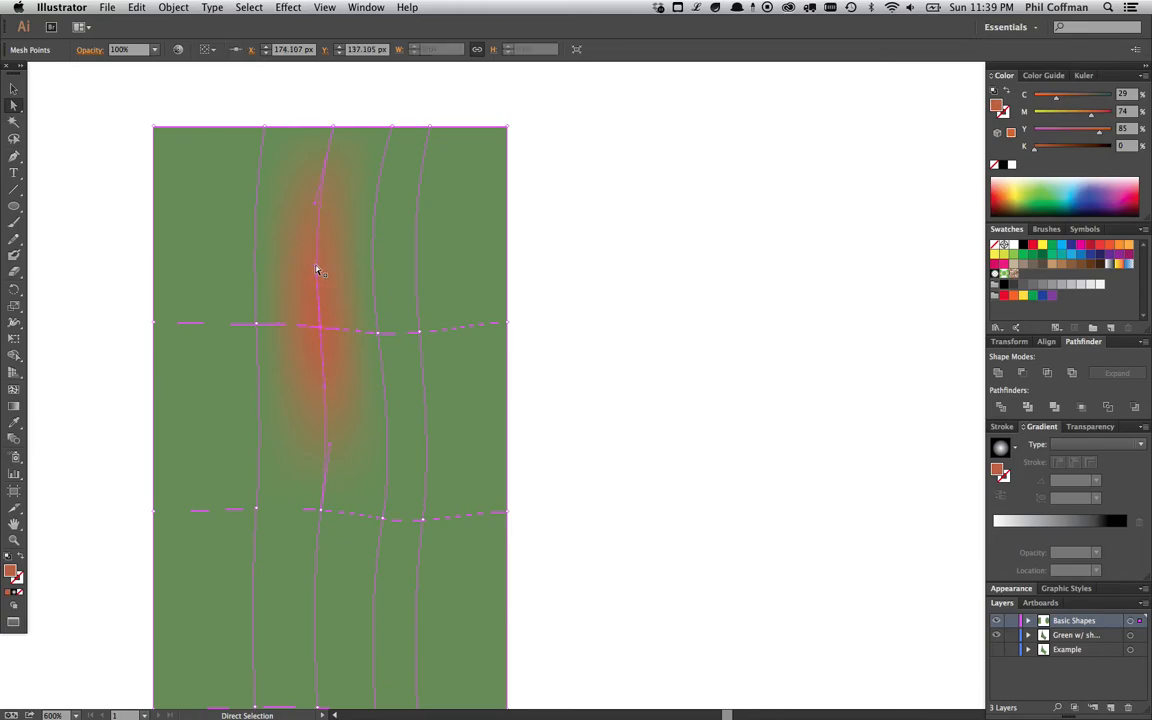
{"action": "left_click_drag", "start_coordinate": [314, 205], "coordinate": [300, 257]}
{"action": "left_click_drag", "start_coordinate": [331, 444], "coordinate": [345, 446]}
{"action": "left_click_drag", "start_coordinate": [338, 384], "coordinate": [361, 409]}
{"action": "left_click_drag", "start_coordinate": [287, 261], "coordinate": [280, 257]}
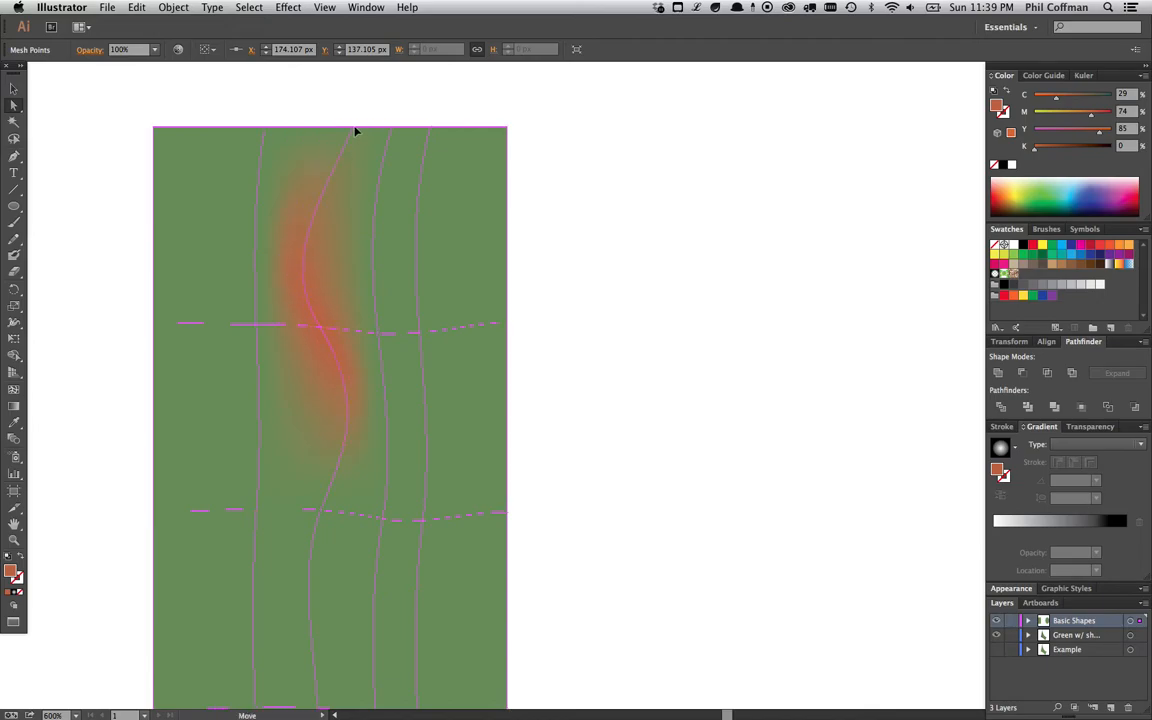
{"action": "left_click", "coordinate": [517, 355]}
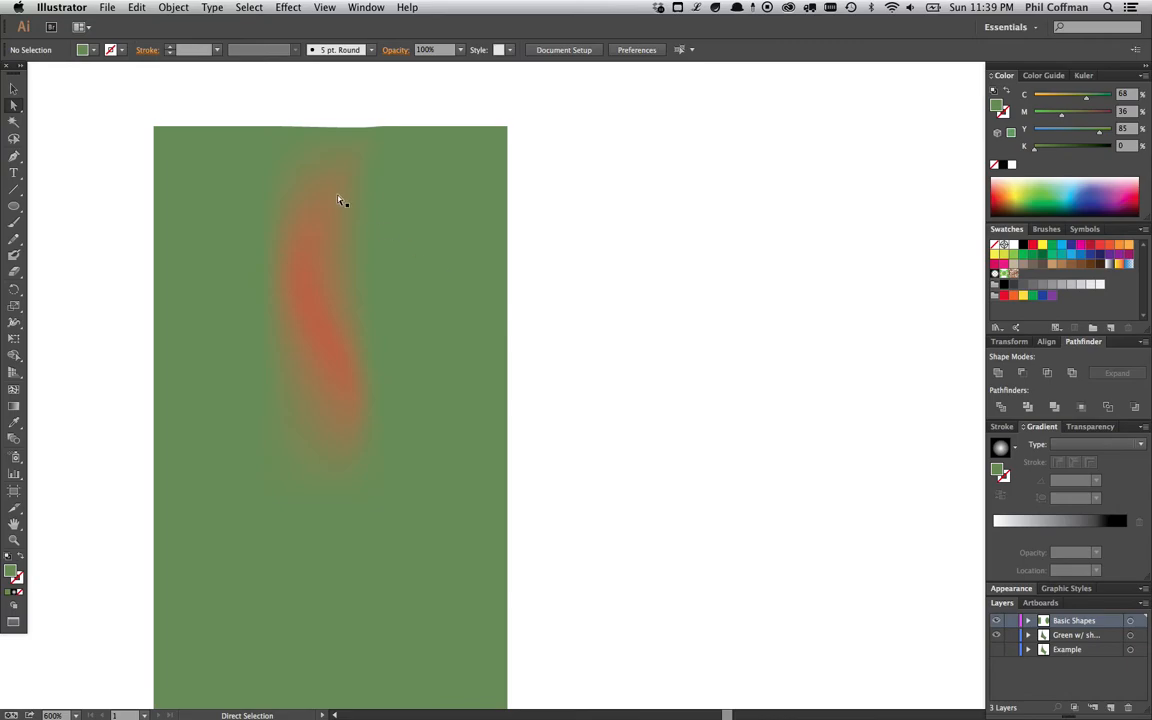
- Try setting the orange mesh point's opacity to 50%, then undo the change
{"action": "left_click", "coordinate": [335, 336]}
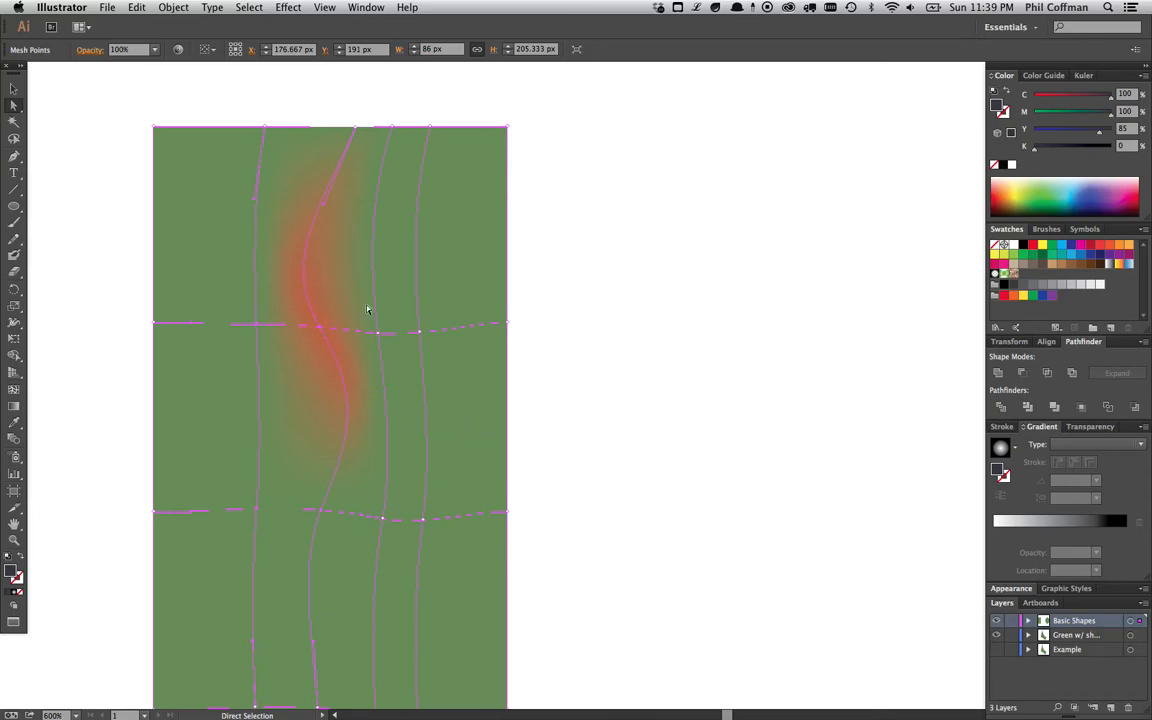
{"action": "left_click", "coordinate": [321, 327]}
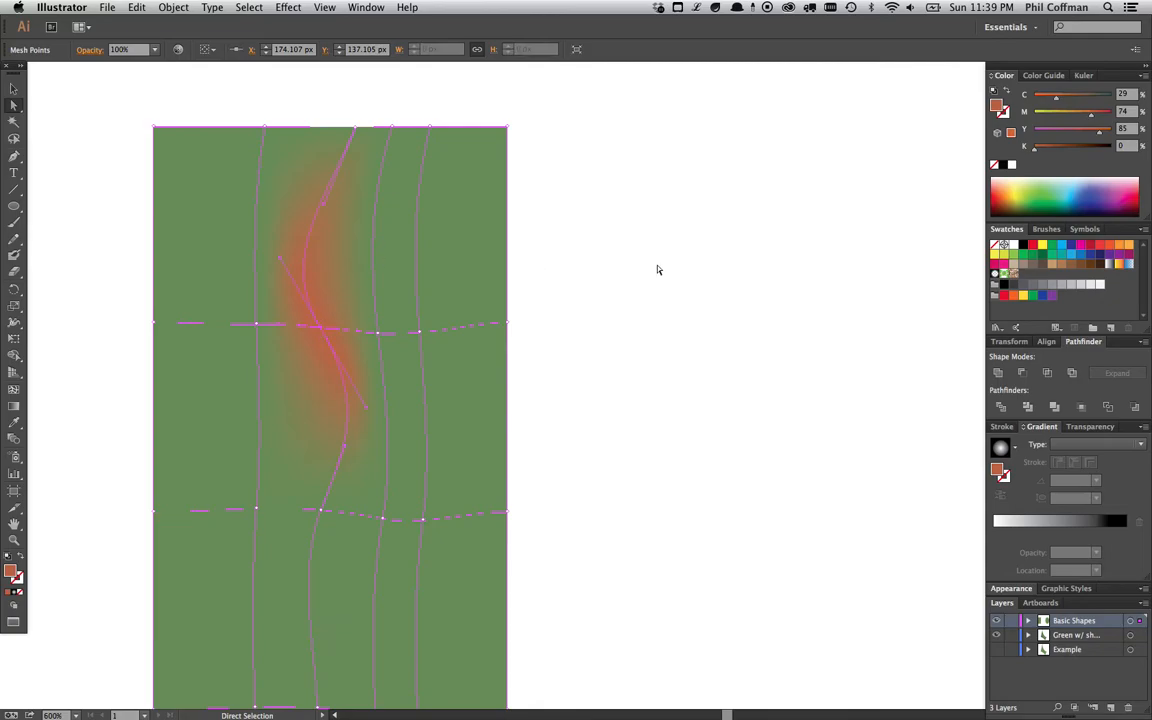
{"action": "left_click", "coordinate": [1090, 426]}
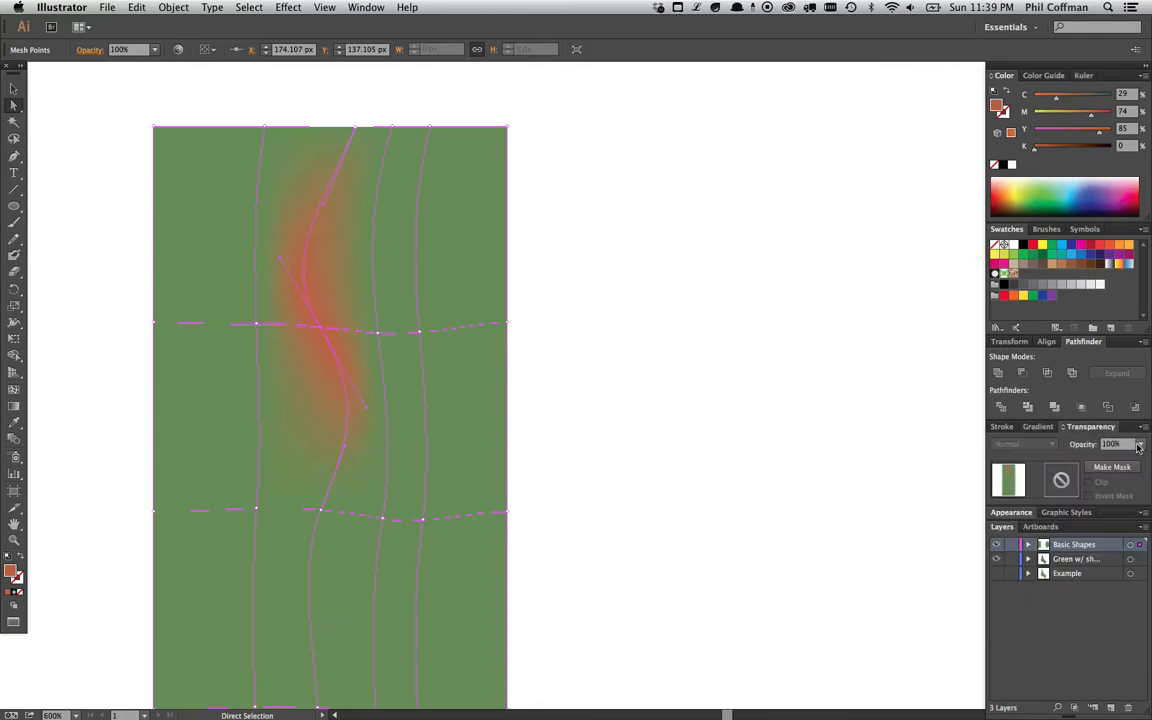
{"action": "left_click", "coordinate": [1140, 444]}
{"action": "left_click", "coordinate": [1125, 534]}
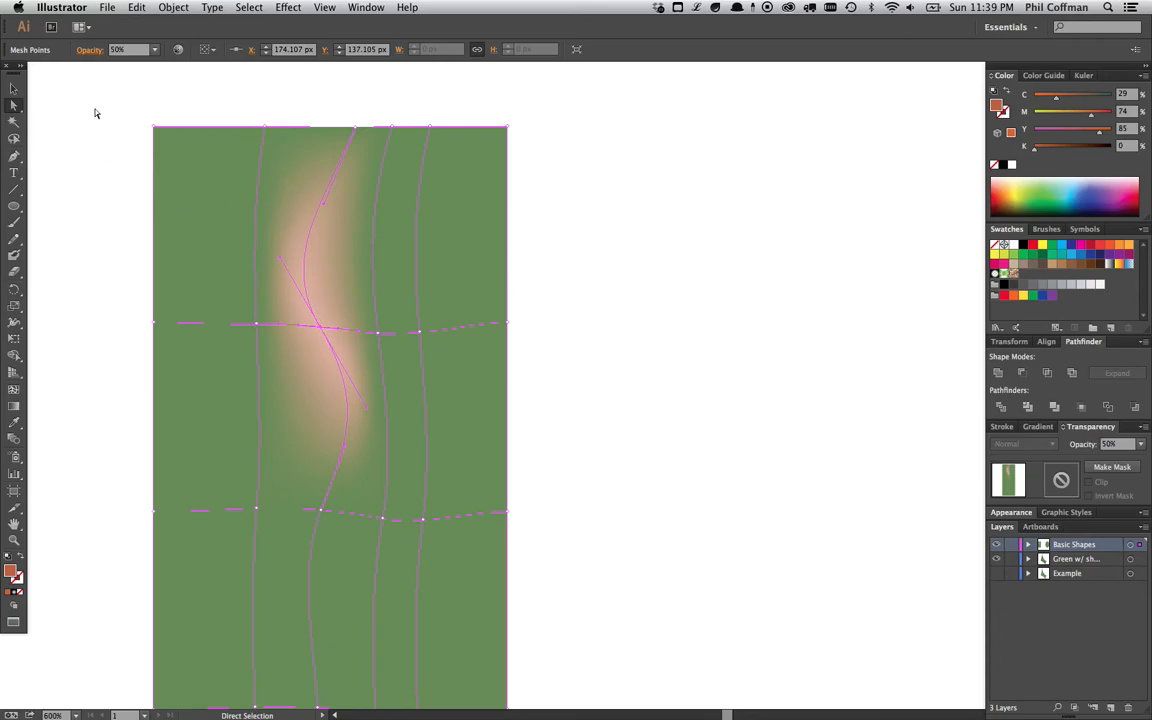
{"action": "left_click", "coordinate": [14, 89]}
{"action": "left_click", "coordinate": [95, 203]}
{"action": "key", "text": "super+z"}
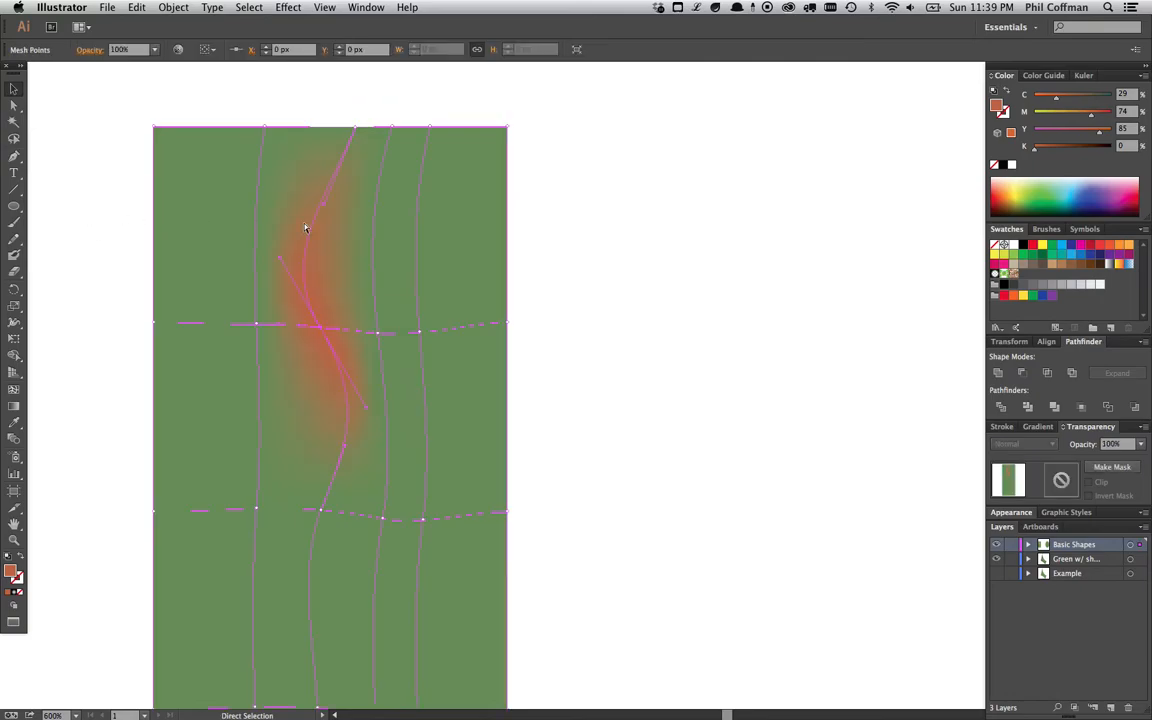
- Zoom out and examine the finished rectangle mesh with its mesh lines shown
{"action": "left_click", "coordinate": [569, 361]}
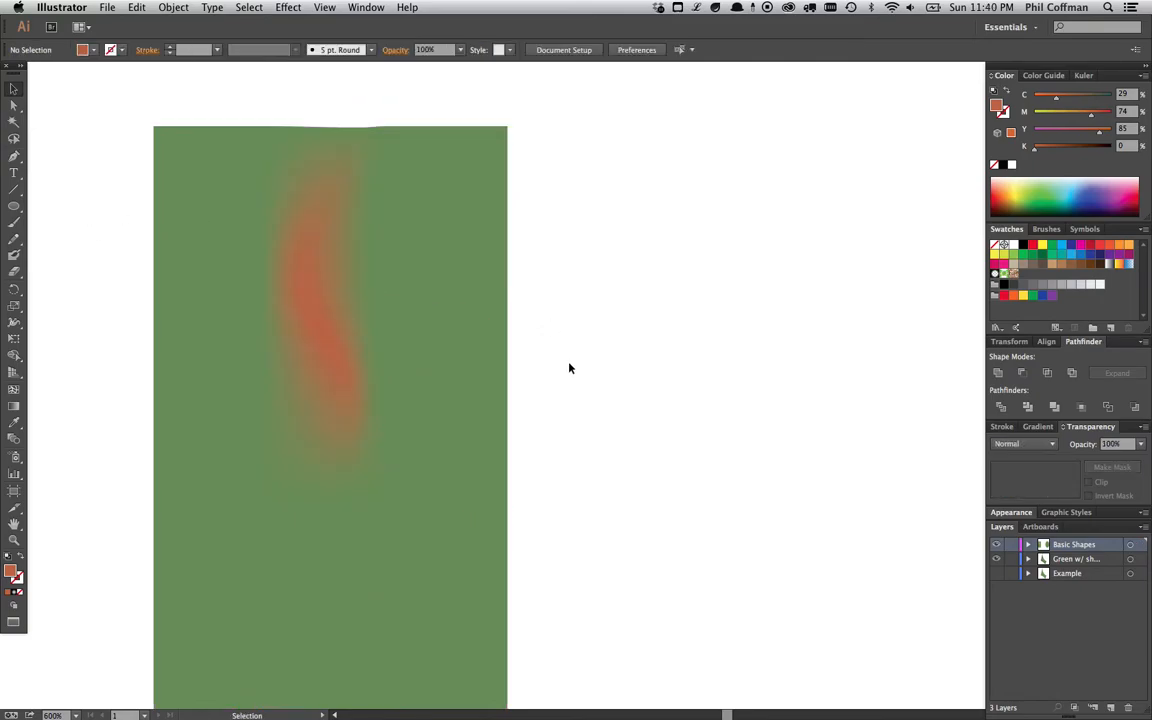
{"action": "key", "text": "super+minus"}
{"action": "key", "text": "space"}
{"action": "left_click_drag", "start_coordinate": [538, 356], "coordinate": [418, 244]}
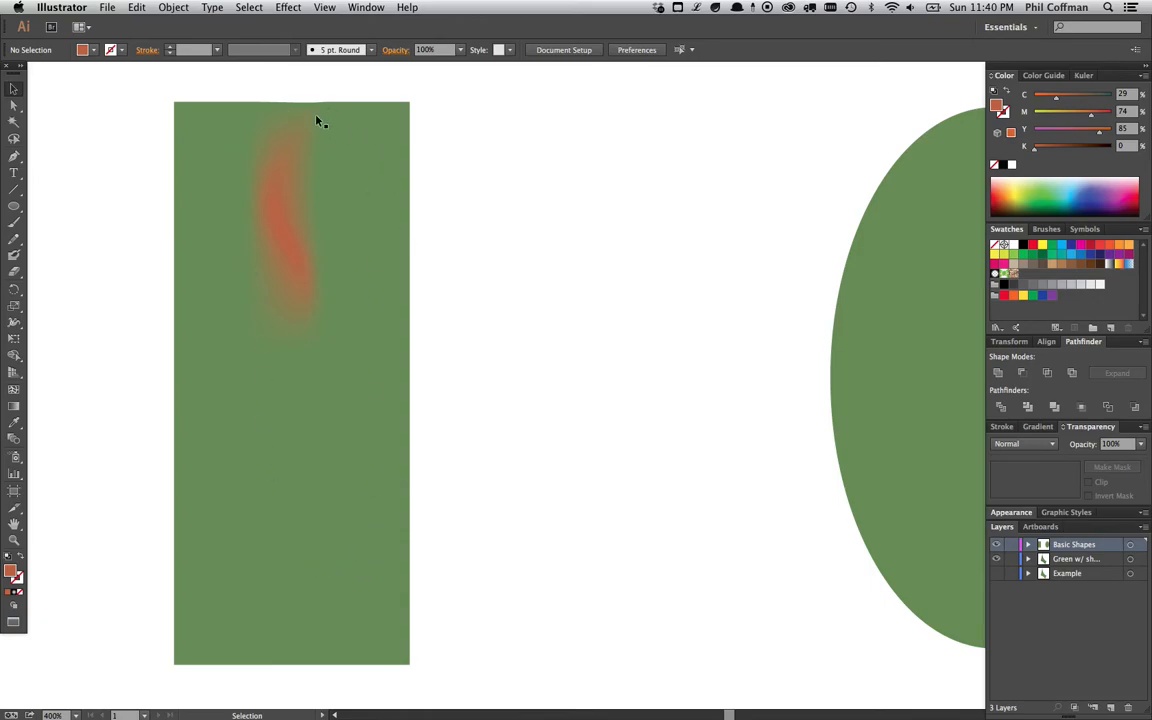
{"action": "left_click", "coordinate": [352, 327]}
{"action": "key", "text": "a"}
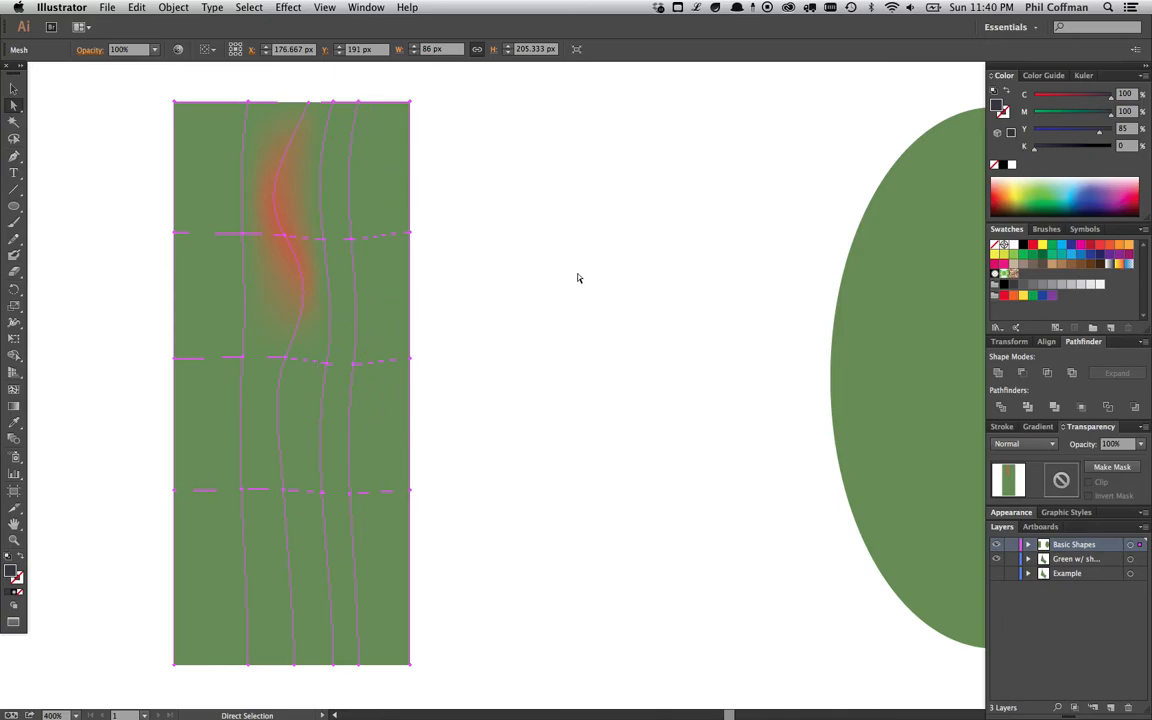
- Open Create Gradient Mesh for the ellipse and set the columns to 7
{"action": "scroll", "coordinate": [577, 278], "scroll_direction": "right", "scroll_amount": 10}
{"action": "key", "text": "v"}
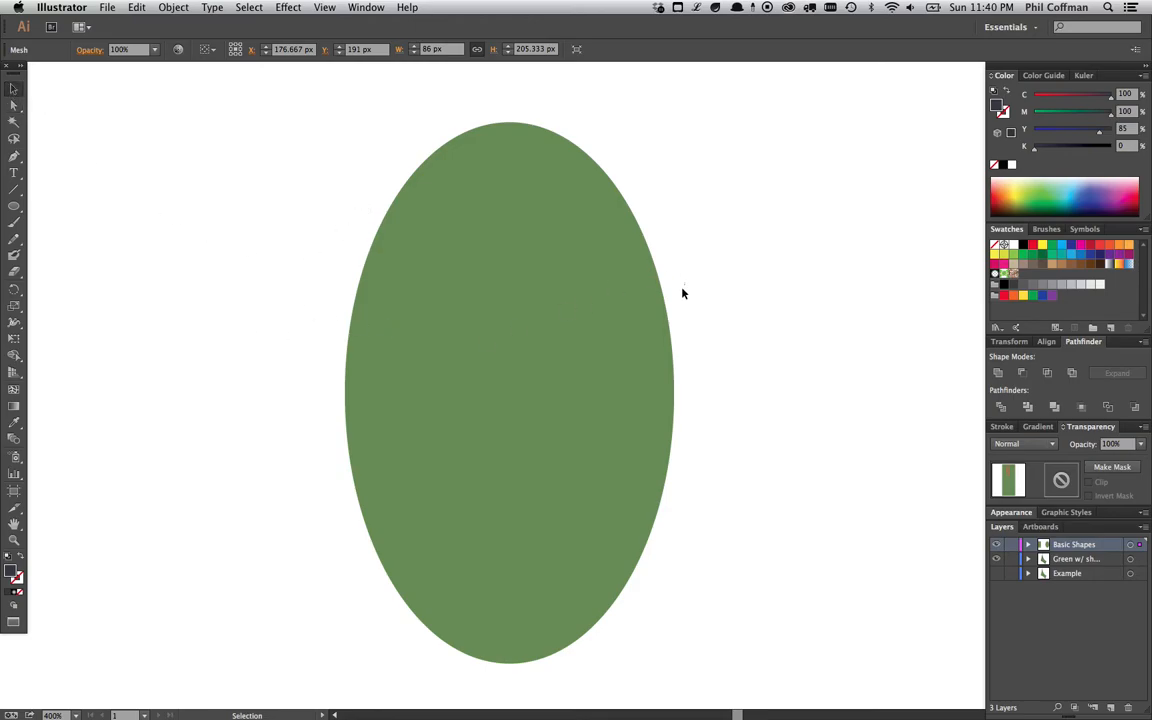
{"action": "left_click", "coordinate": [650, 290]}
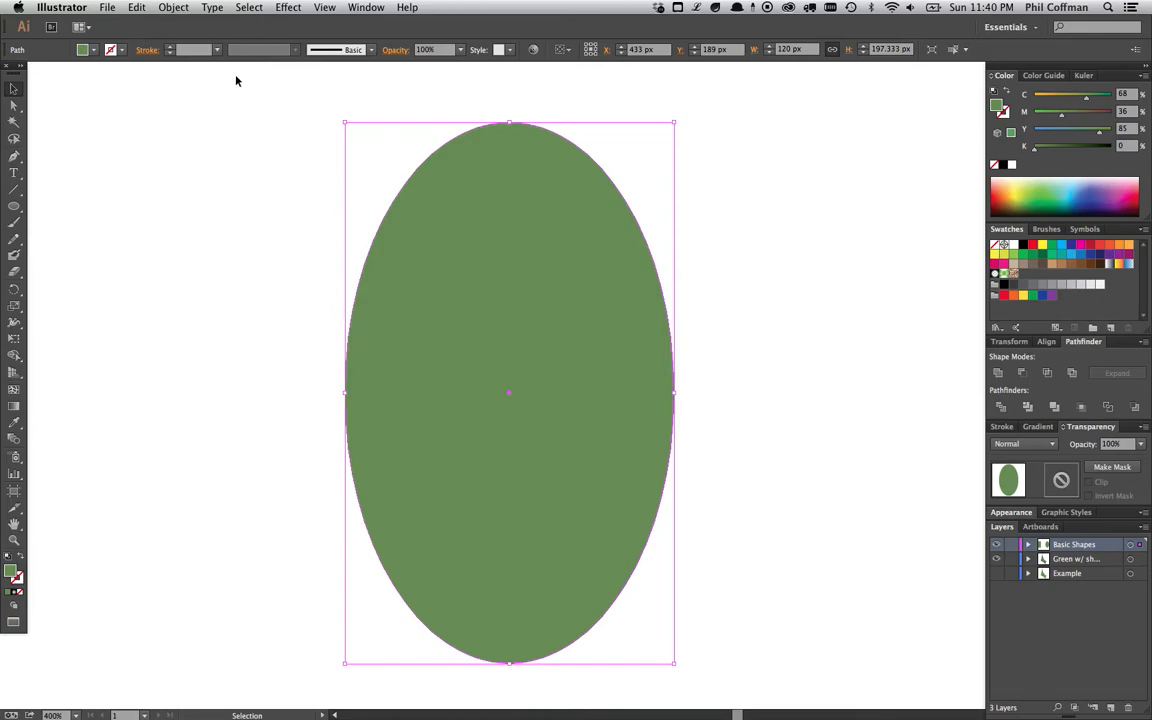
{"action": "left_click", "coordinate": [169, 8]}
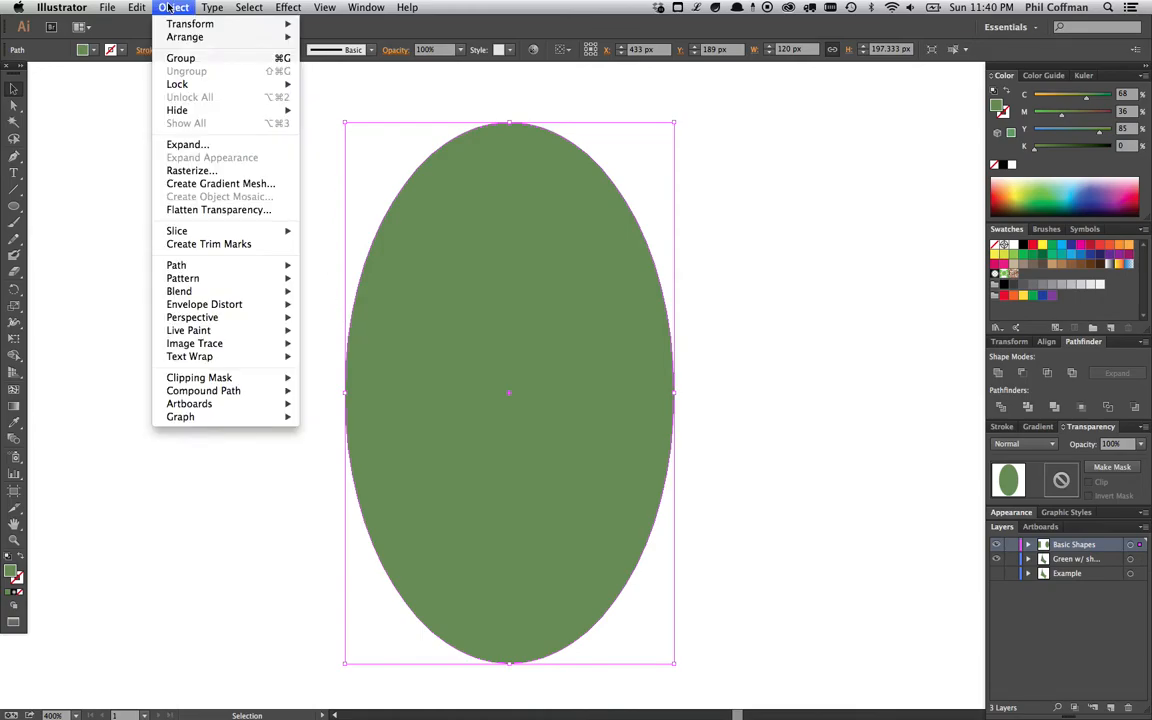
{"action": "left_click", "coordinate": [241, 186]}
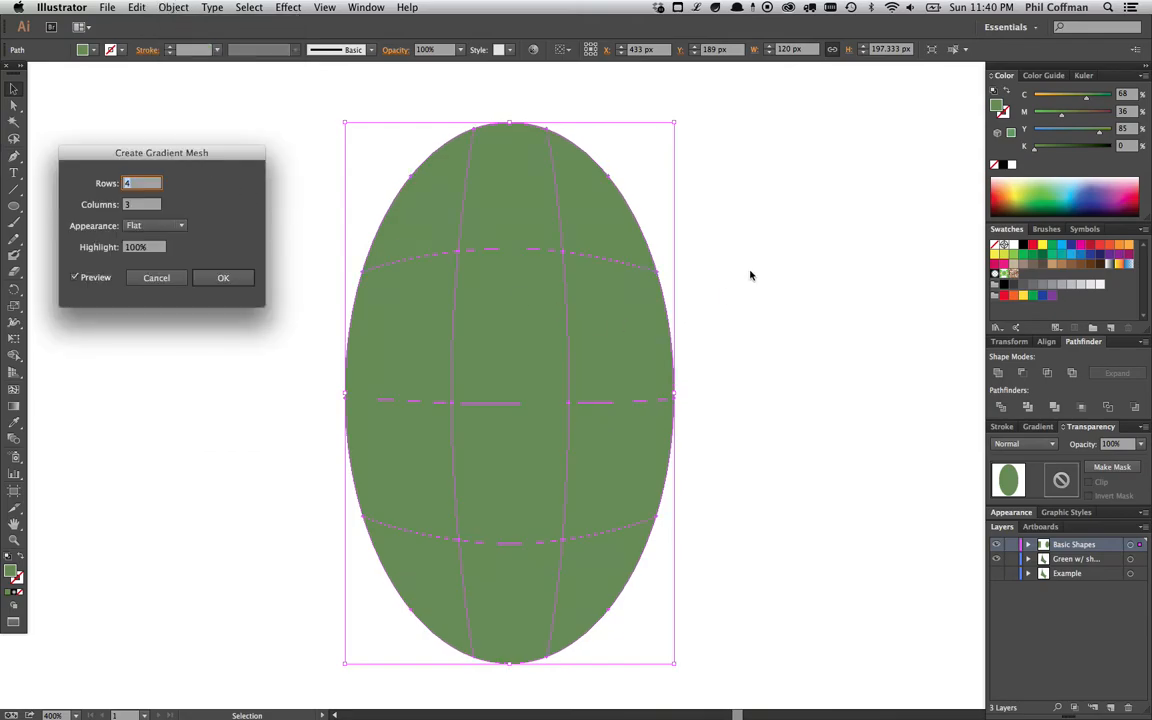
{"action": "left_click_drag", "start_coordinate": [208, 156], "coordinate": [212, 163]}
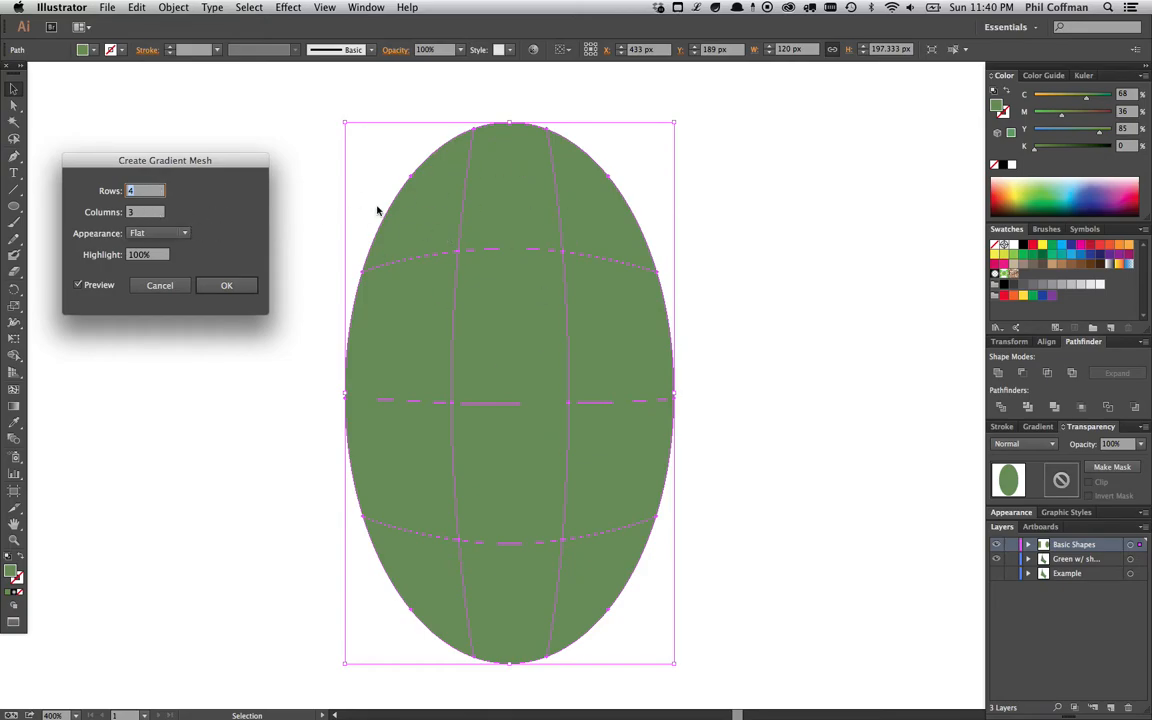
{"action": "double_click", "coordinate": [138, 211]}
{"action": "type", "text": "7"}
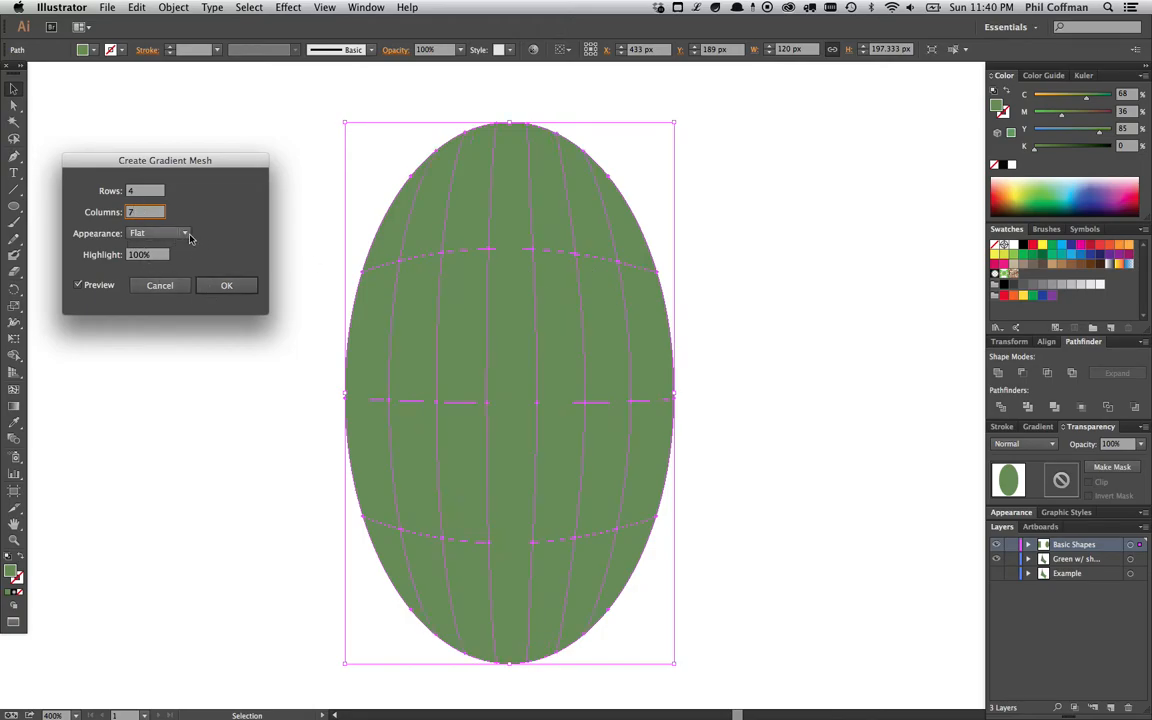
- Preview the To Center and To Edge mesh appearances, then return to Flat
{"action": "left_click", "coordinate": [185, 234]}
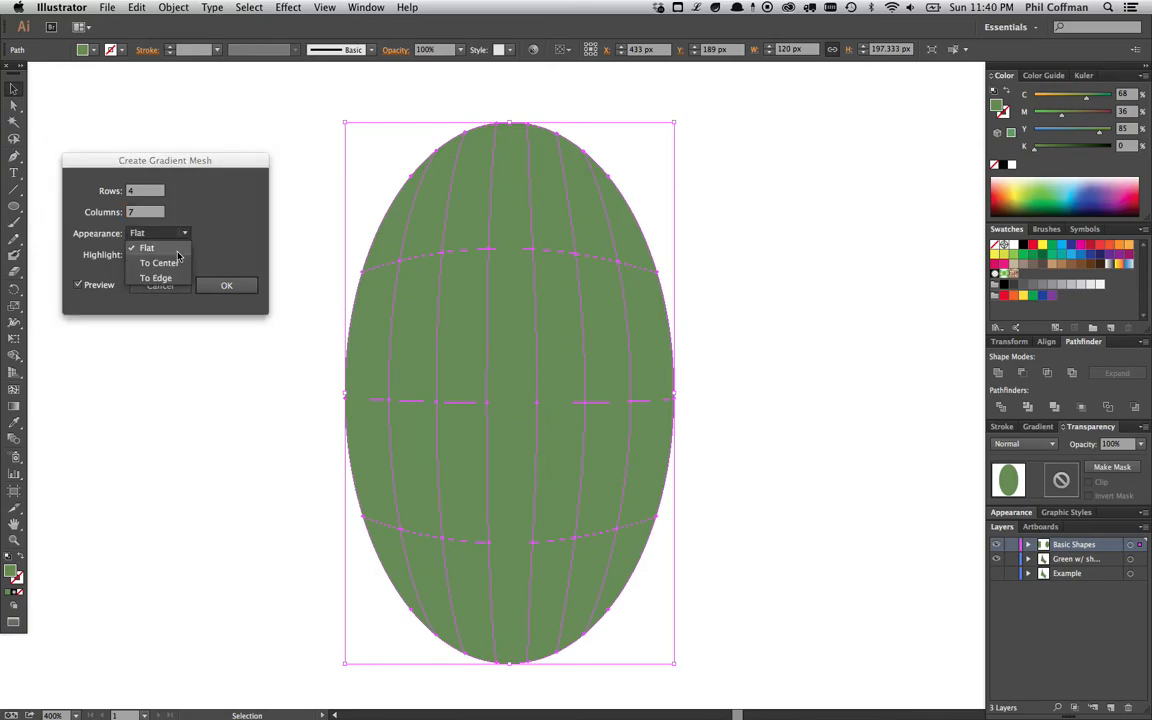
{"action": "left_click", "coordinate": [181, 263]}
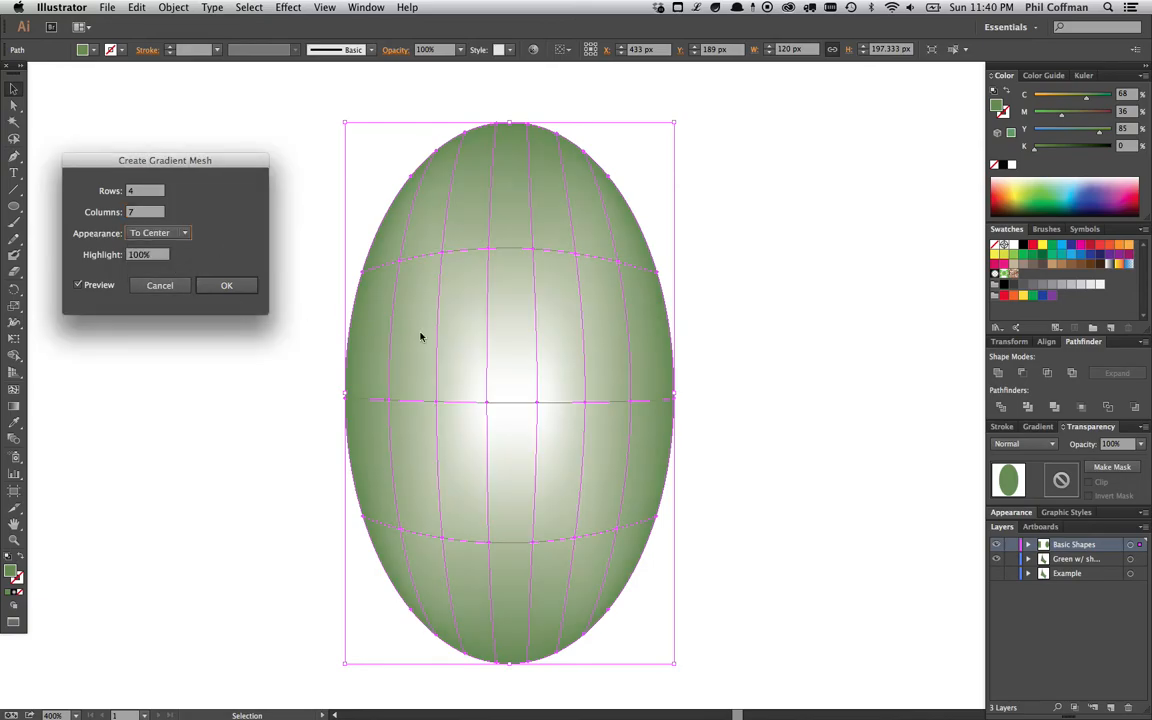
{"action": "left_click", "coordinate": [176, 233]}
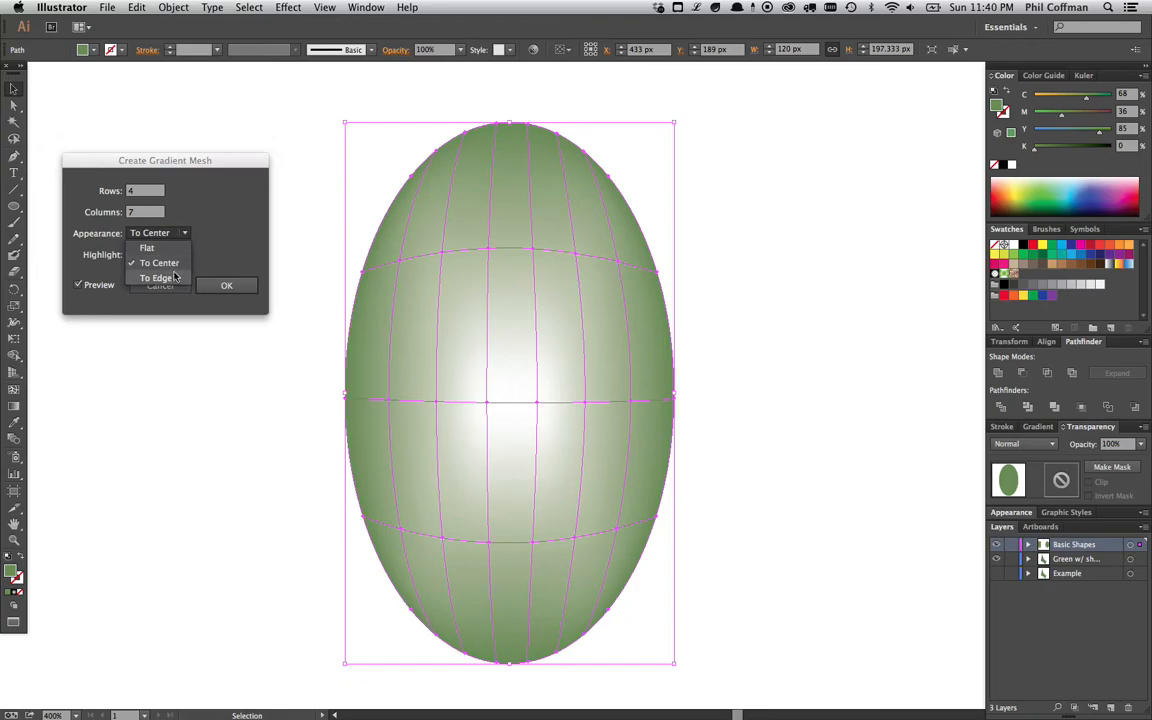
{"action": "left_click", "coordinate": [170, 278]}
{"action": "left_click", "coordinate": [160, 233]}
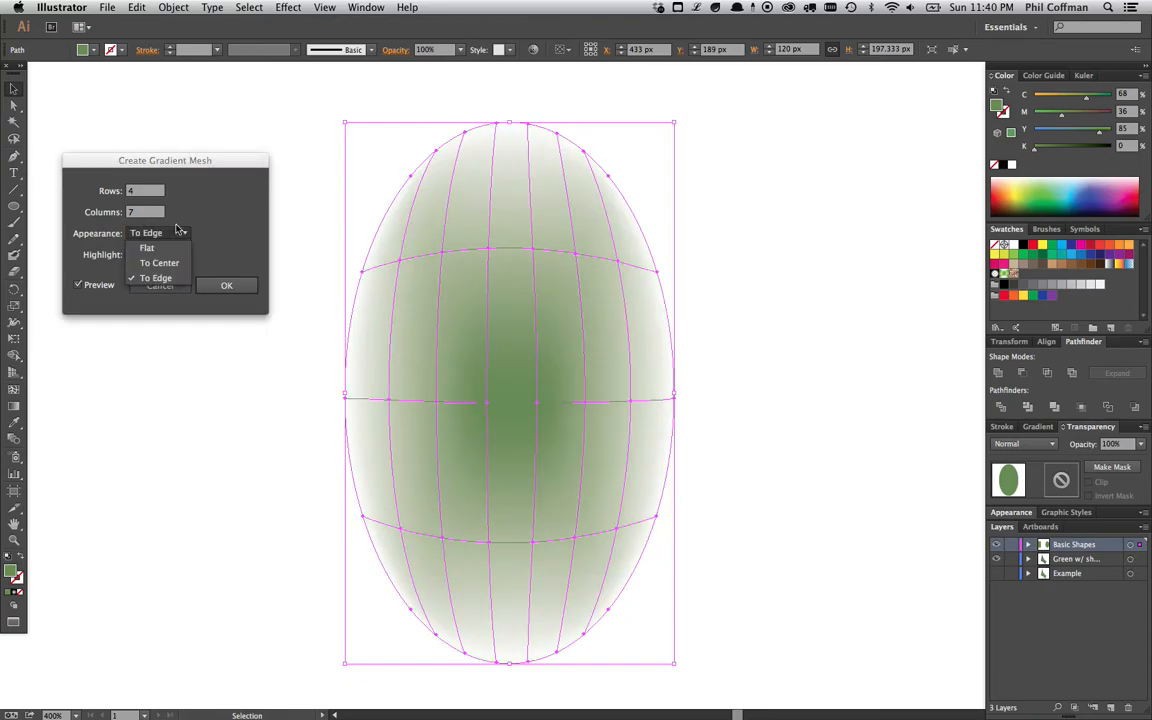
{"action": "left_click", "coordinate": [178, 264]}
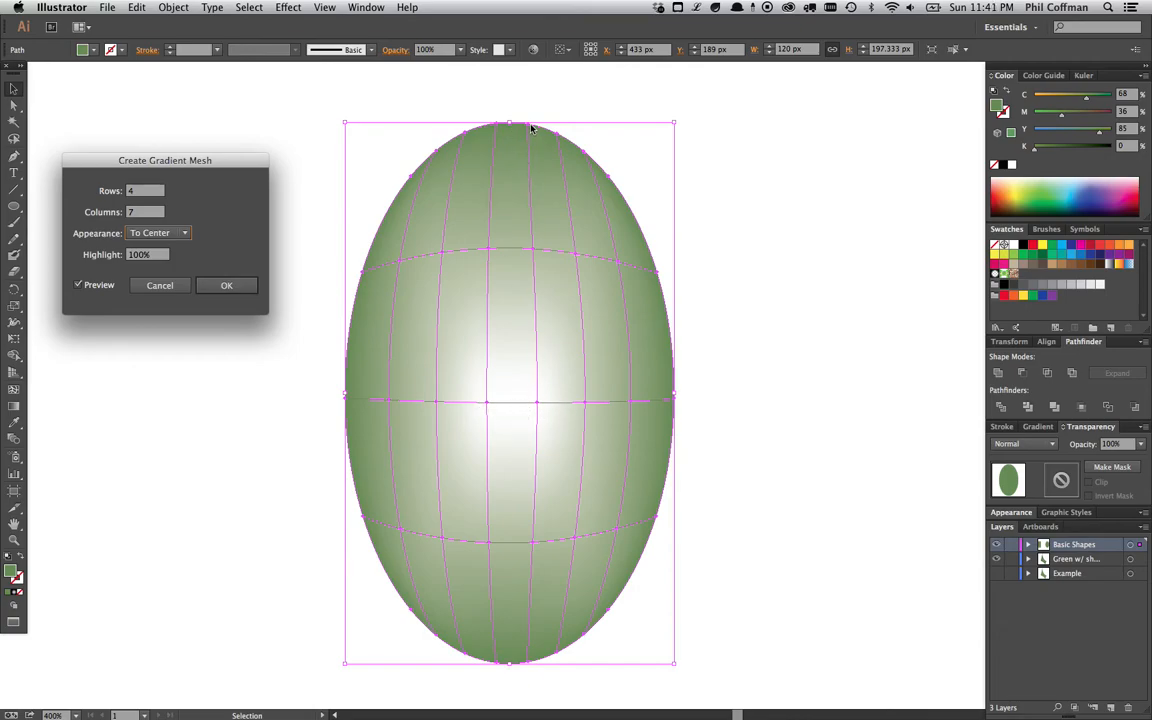
{"action": "left_click", "coordinate": [179, 233]}
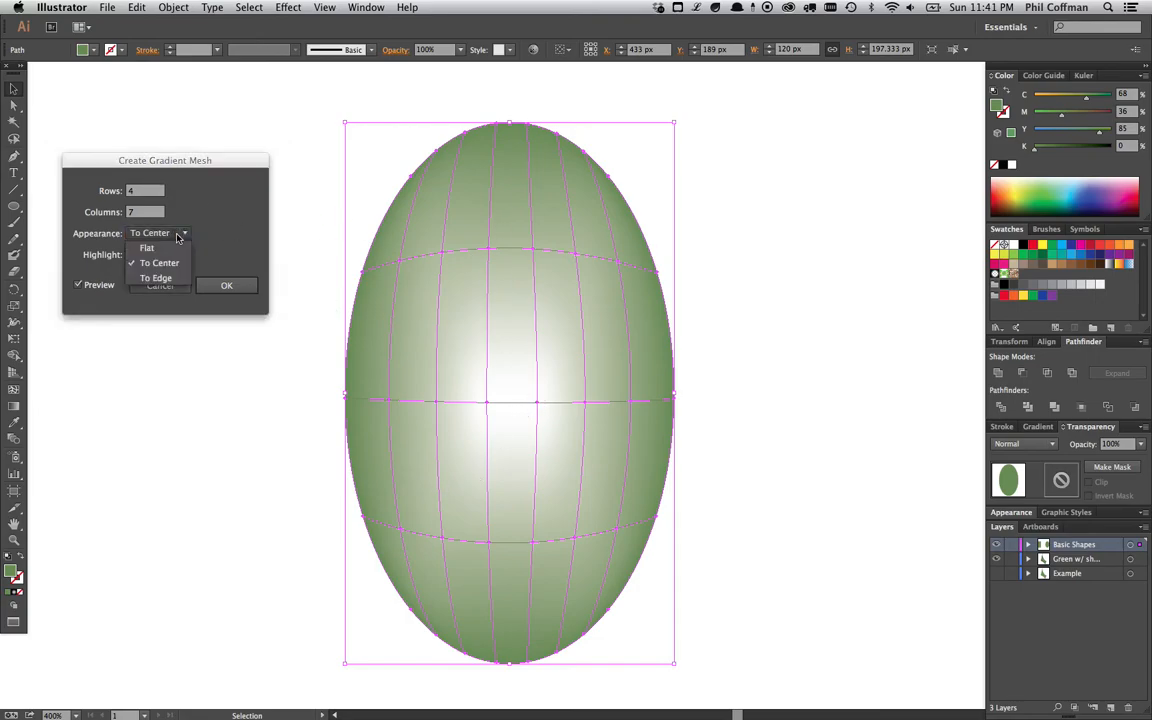
{"action": "left_click", "coordinate": [177, 247]}
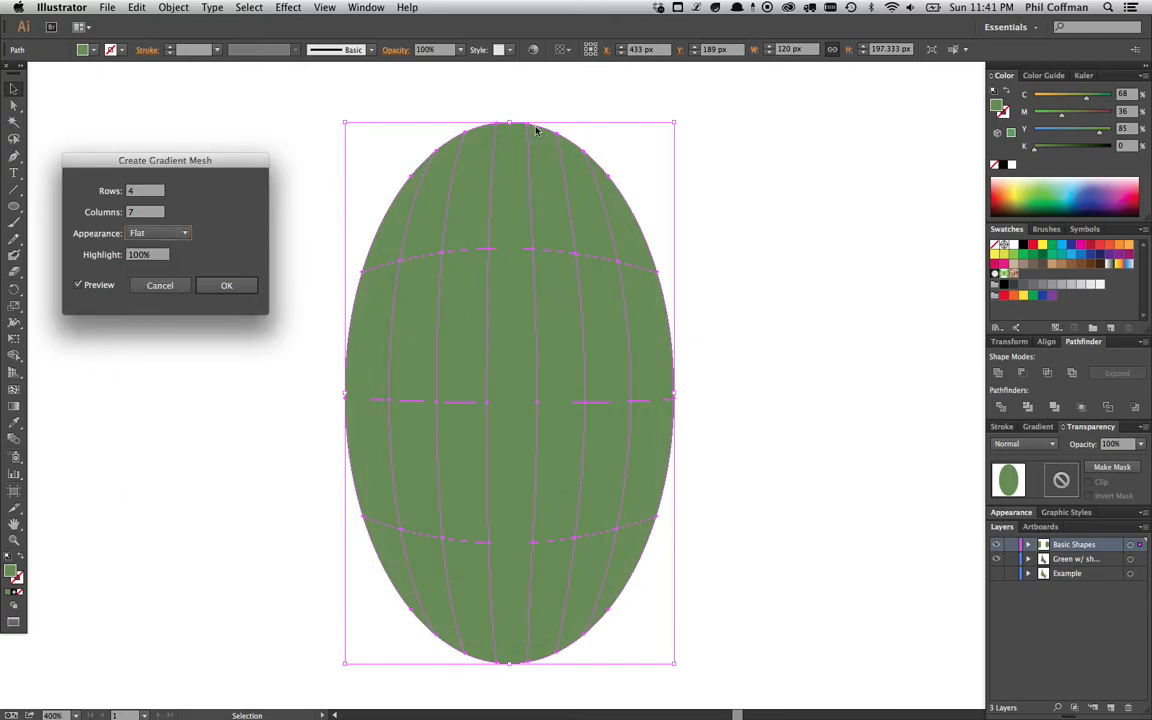
- Create the ellipse's gradient mesh with 2 rows and 9 columns
{"action": "left_click", "coordinate": [140, 190]}
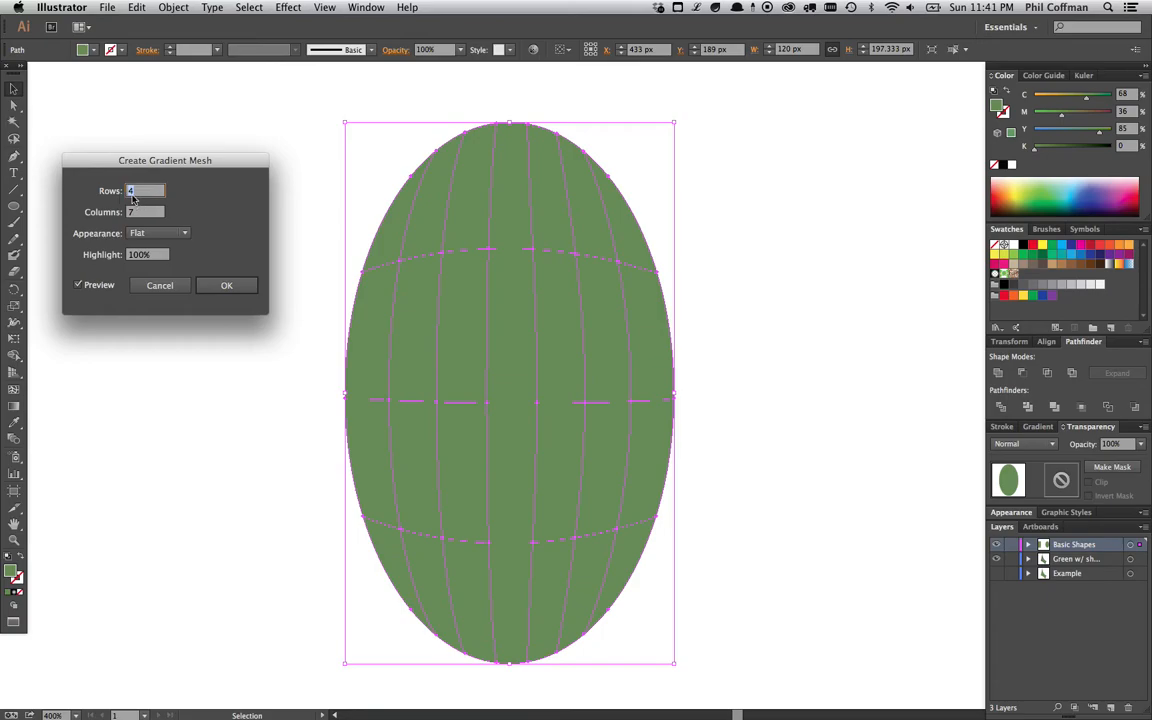
{"action": "key", "text": "Down"}
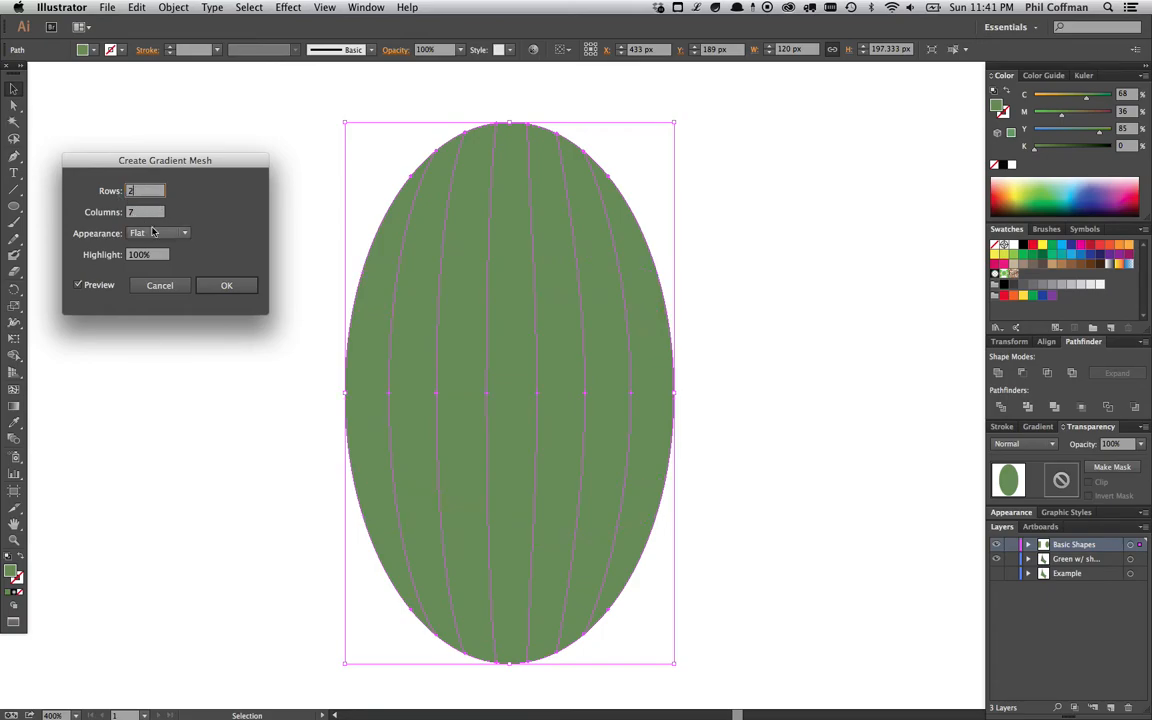
{"action": "key", "text": "Down"}
{"action": "left_click", "coordinate": [133, 208]}
{"action": "type", "text": "9"}
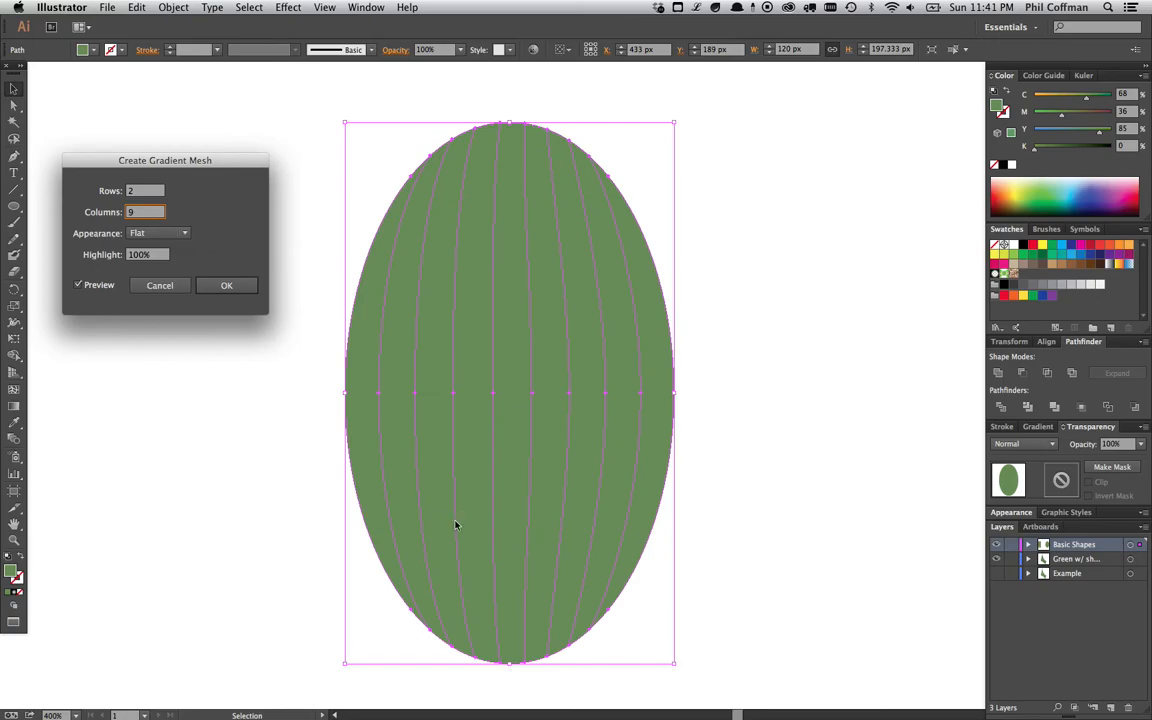
{"action": "left_click", "coordinate": [226, 285]}
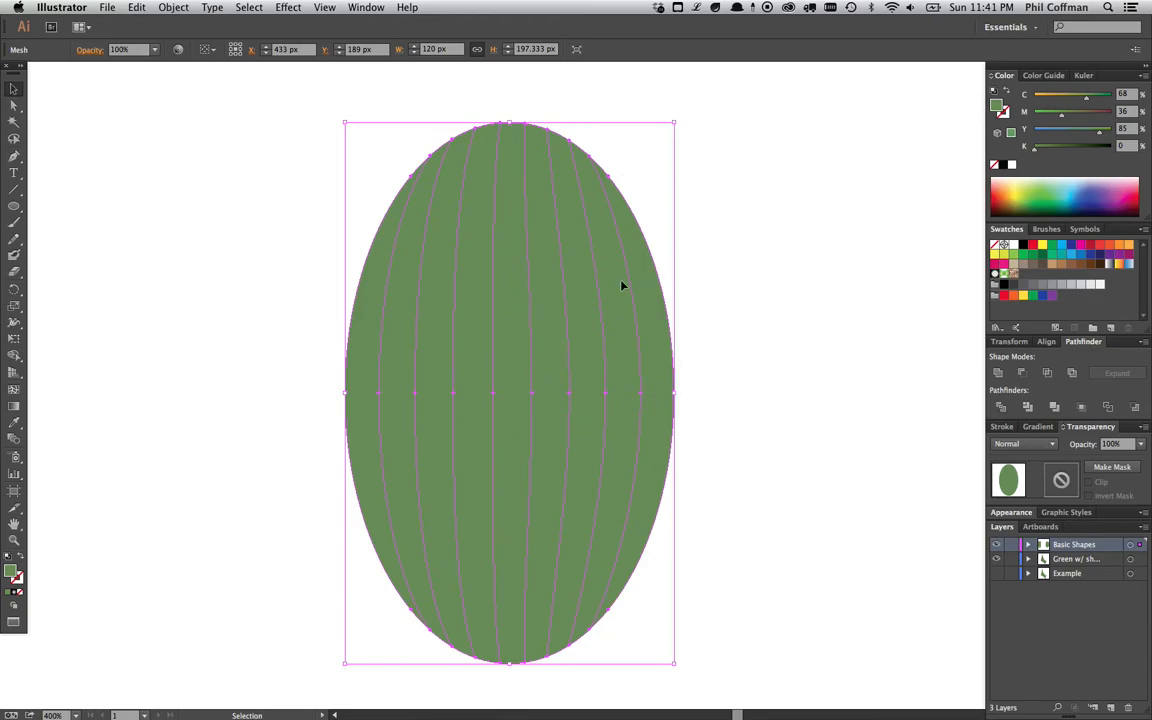
- Darken the two mesh points right of centre on the ellipse's middle row to about K 56 and K 50
{"action": "key", "text": "a"}
{"action": "left_click", "coordinate": [607, 392]}
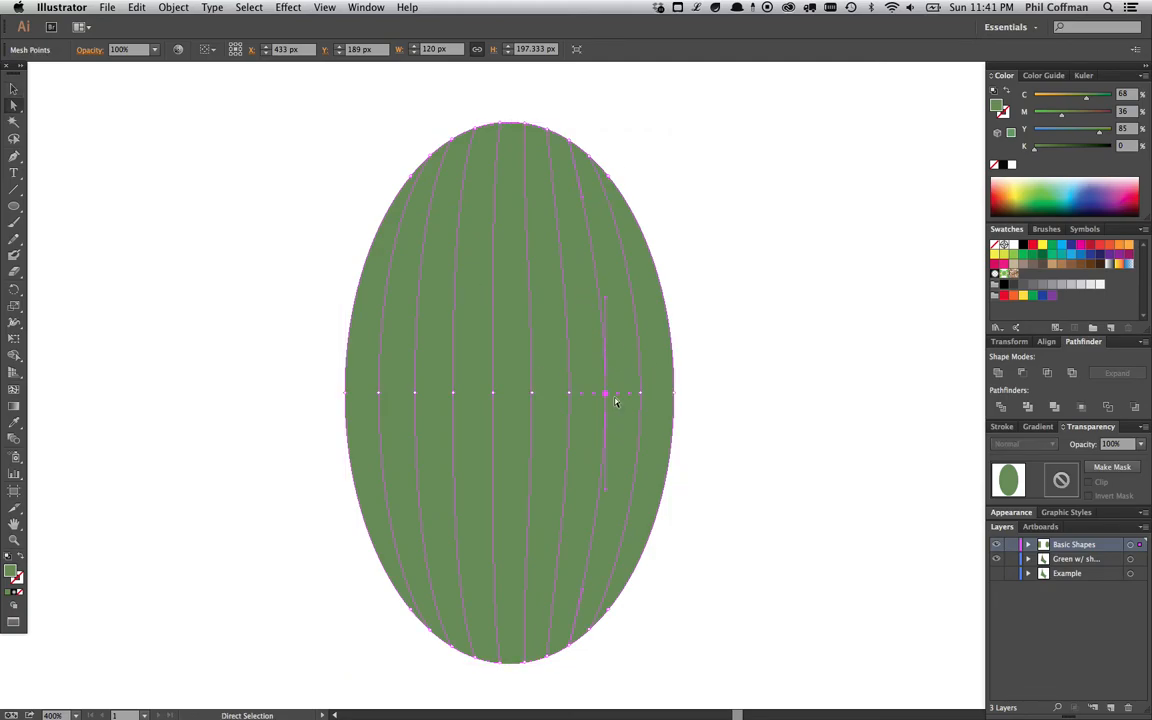
{"action": "left_click_drag", "start_coordinate": [1035, 147], "coordinate": [1077, 147]}
{"action": "left_click", "coordinate": [642, 393]}
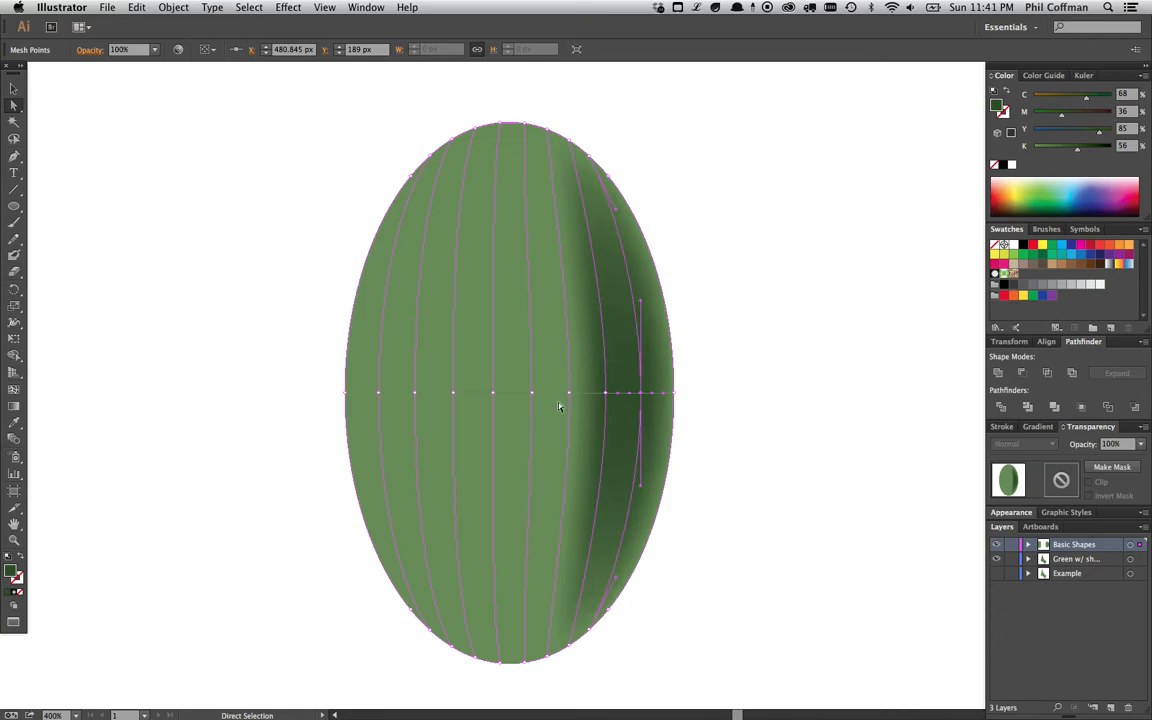
{"action": "left_click_drag", "start_coordinate": [1077, 149], "coordinate": [1073, 150]}
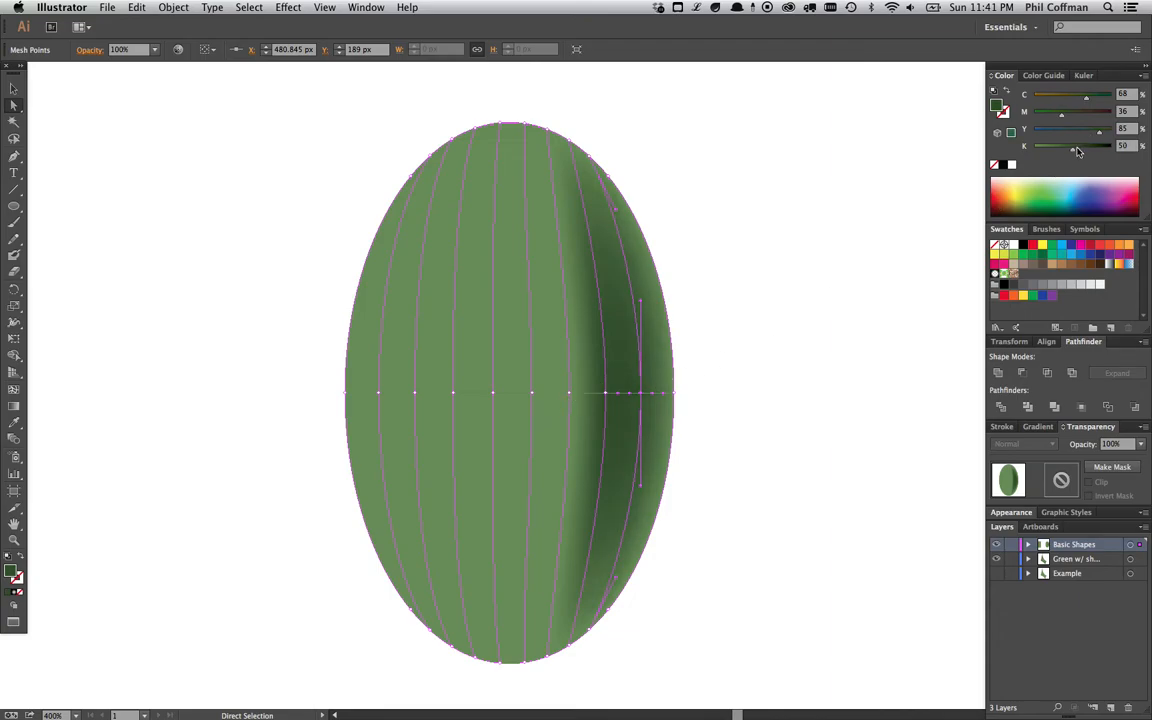
- Darken the next two middle-row mesh points toward the centre to about K 35 and K 15
{"action": "left_click", "coordinate": [570, 393]}
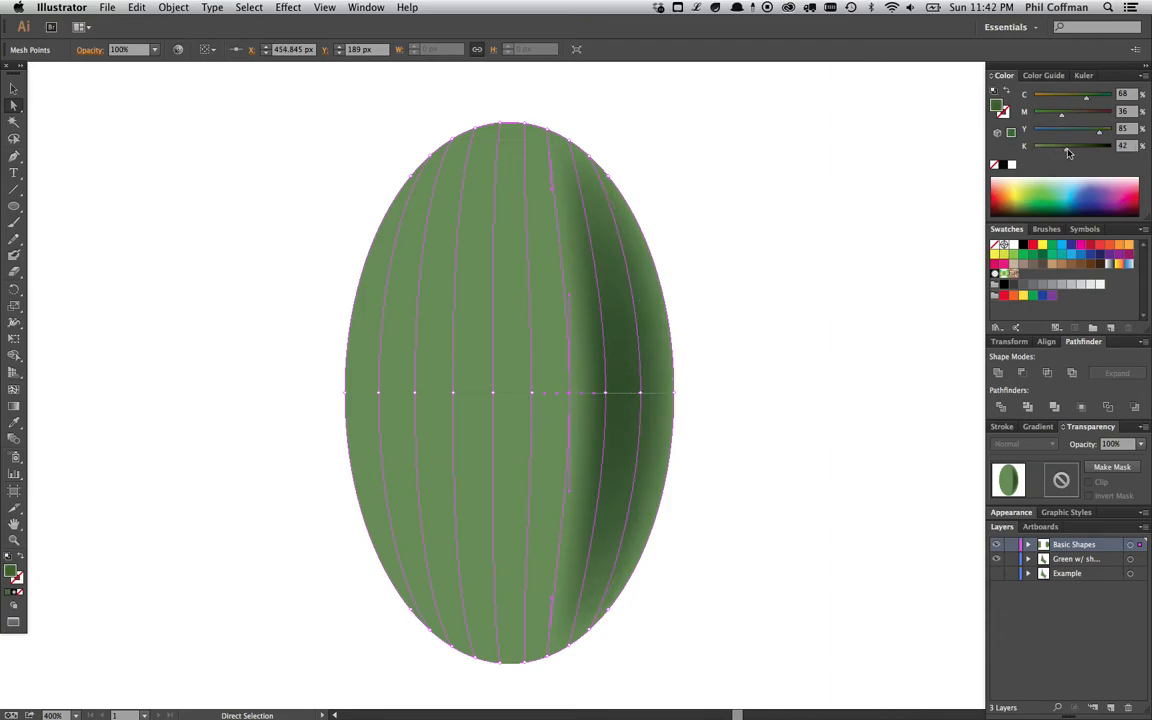
{"action": "left_click_drag", "start_coordinate": [1073, 150], "coordinate": [1071, 149]}
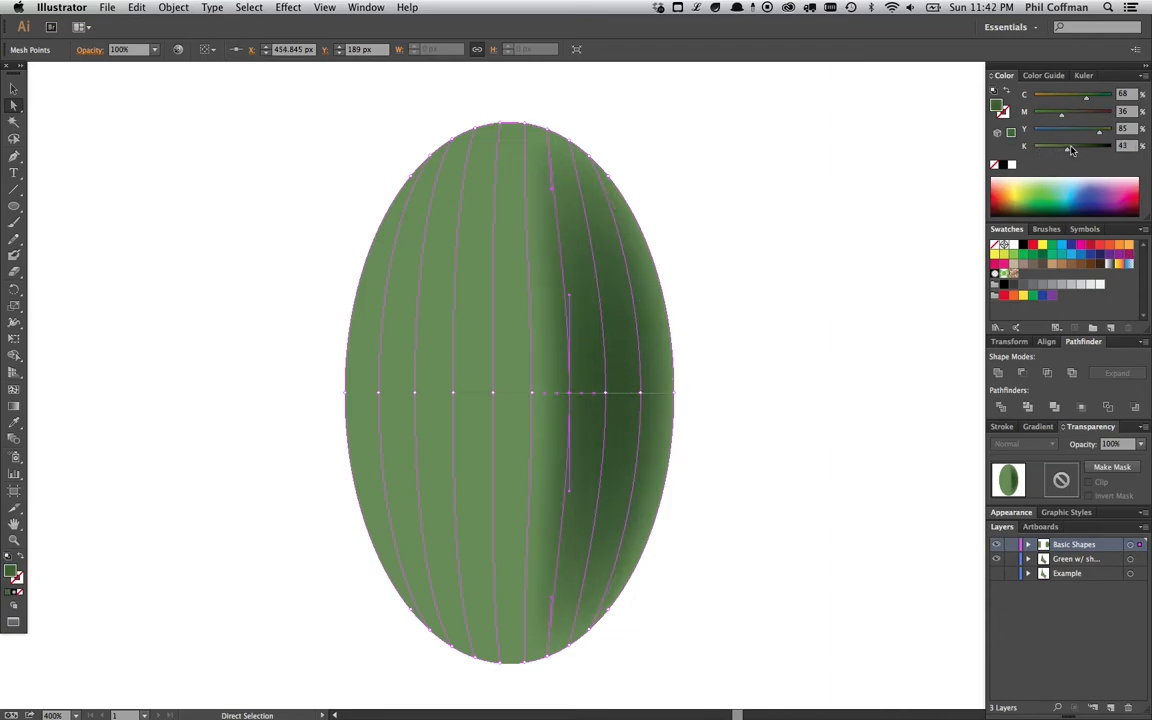
{"action": "left_click", "coordinate": [532, 392]}
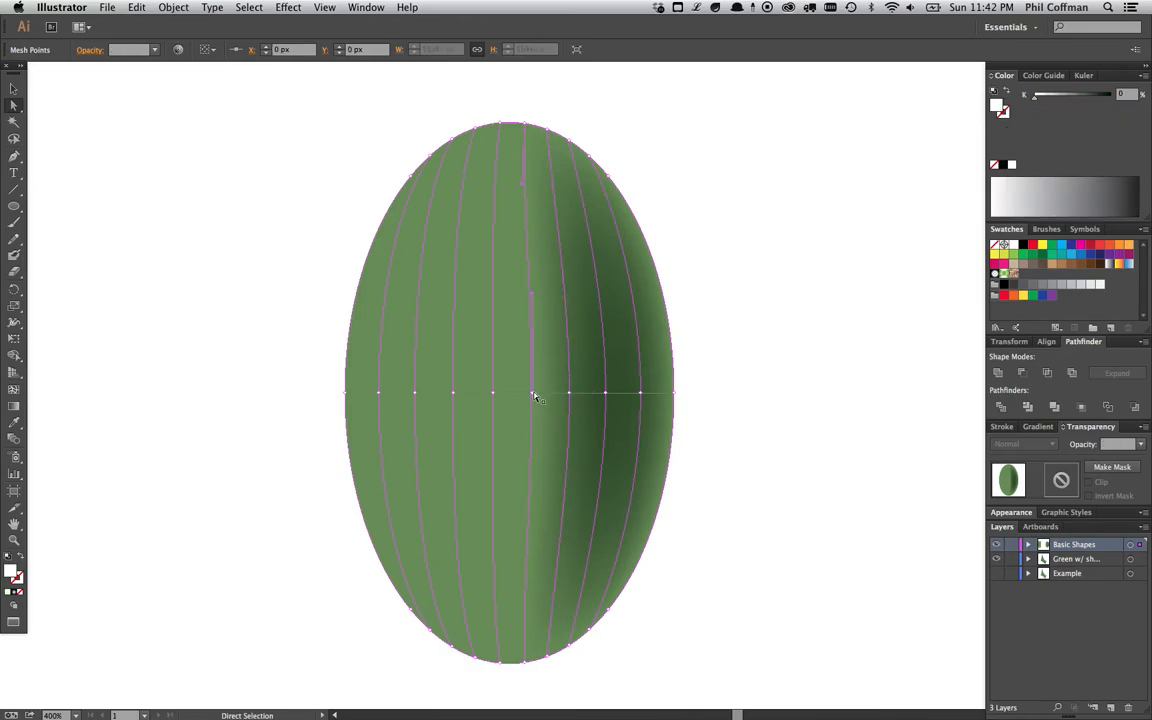
{"action": "left_click", "coordinate": [533, 394]}
{"action": "left_click_drag", "start_coordinate": [1048, 152], "coordinate": [1048, 153]}
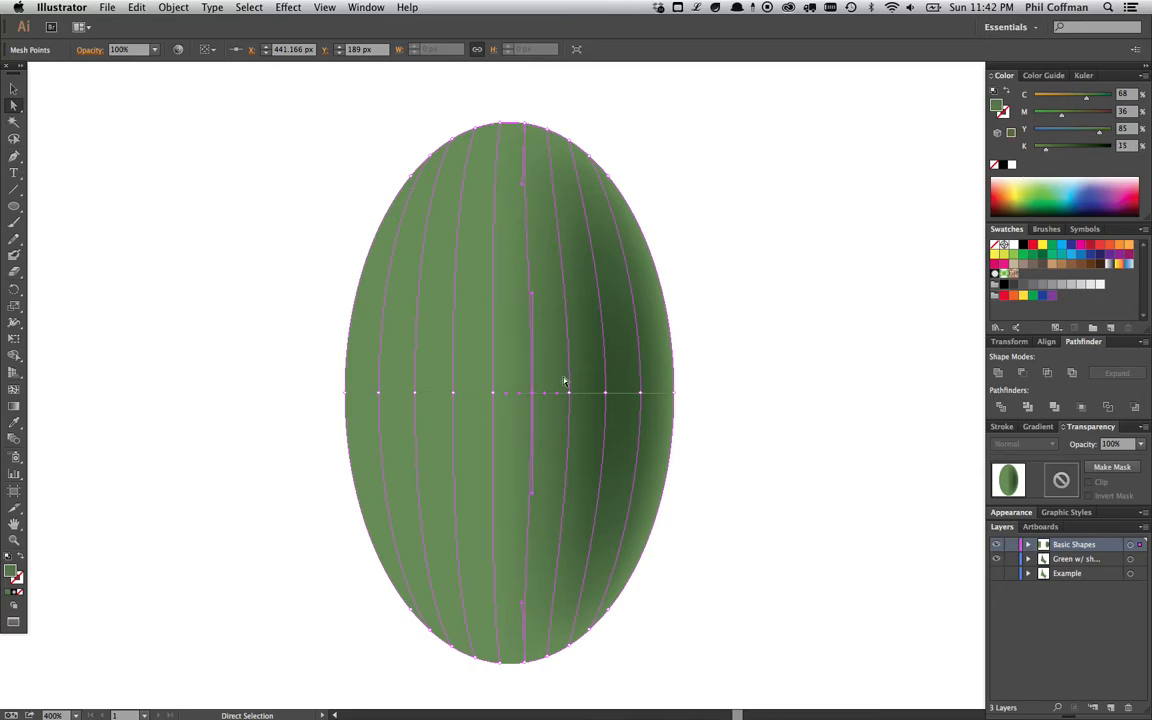
- Add black to the three mesh points left of centre on the middle row, about K 28 and K 23 at the outer ones
{"action": "left_click", "coordinate": [453, 393]}
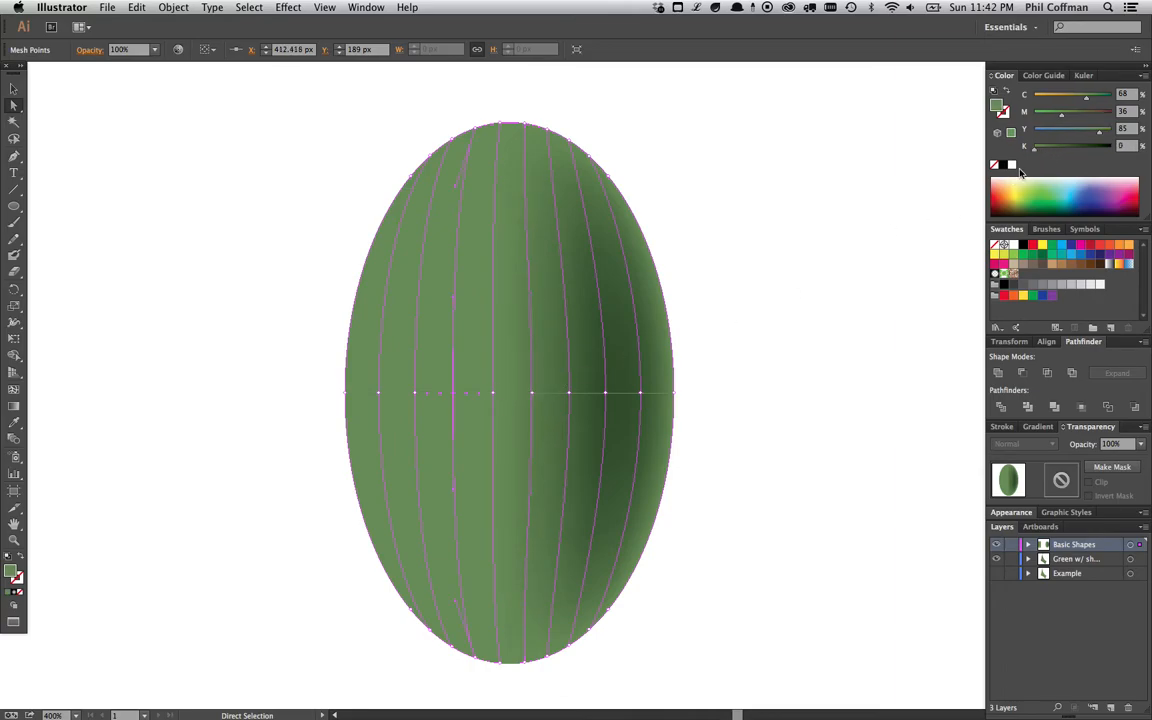
{"action": "left_click_drag", "start_coordinate": [1038, 153], "coordinate": [1051, 153]}
{"action": "left_click", "coordinate": [415, 393]}
{"action": "left_click_drag", "start_coordinate": [1050, 151], "coordinate": [1061, 151]}
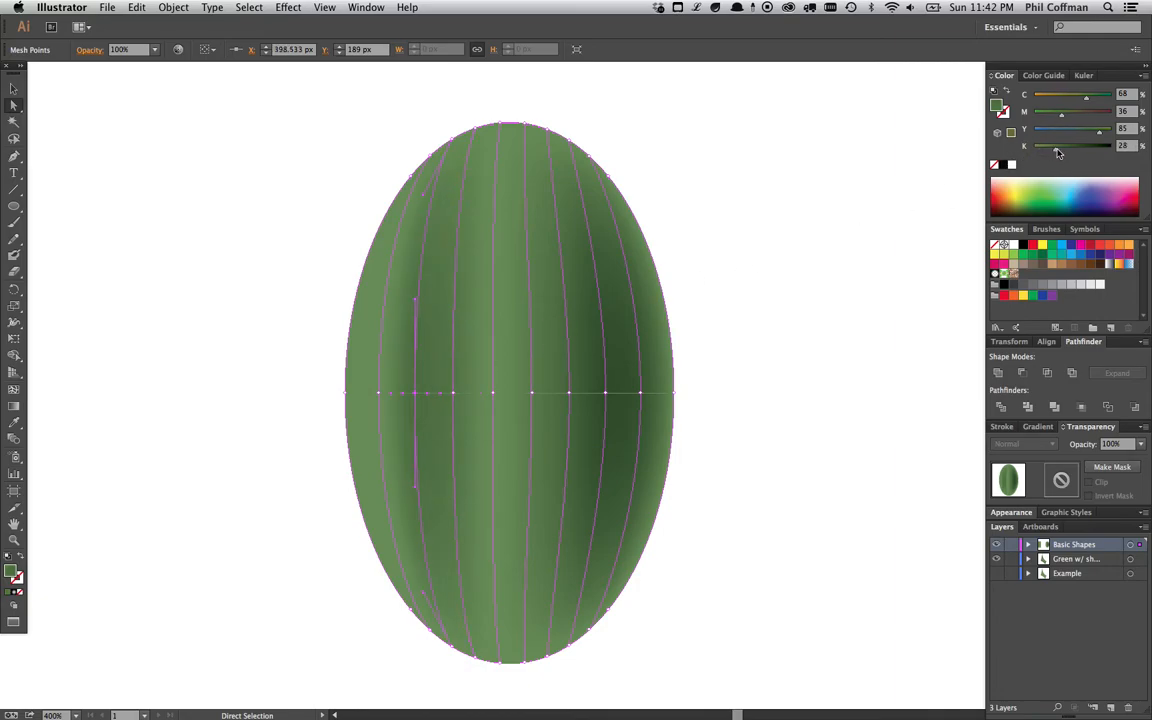
{"action": "left_click", "coordinate": [378, 393]}
{"action": "left_click_drag", "start_coordinate": [1038, 150], "coordinate": [1050, 152]}
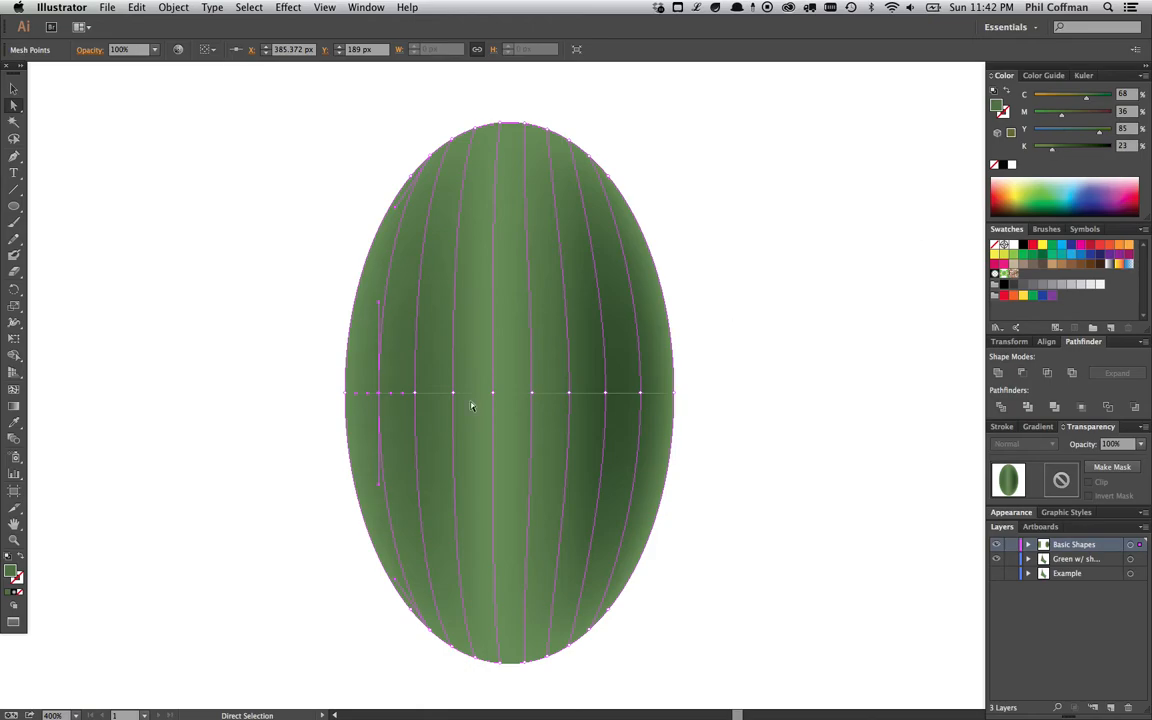
- Inspect the shaded ellipse with and without its mesh points selected
{"action": "left_click", "coordinate": [761, 285]}
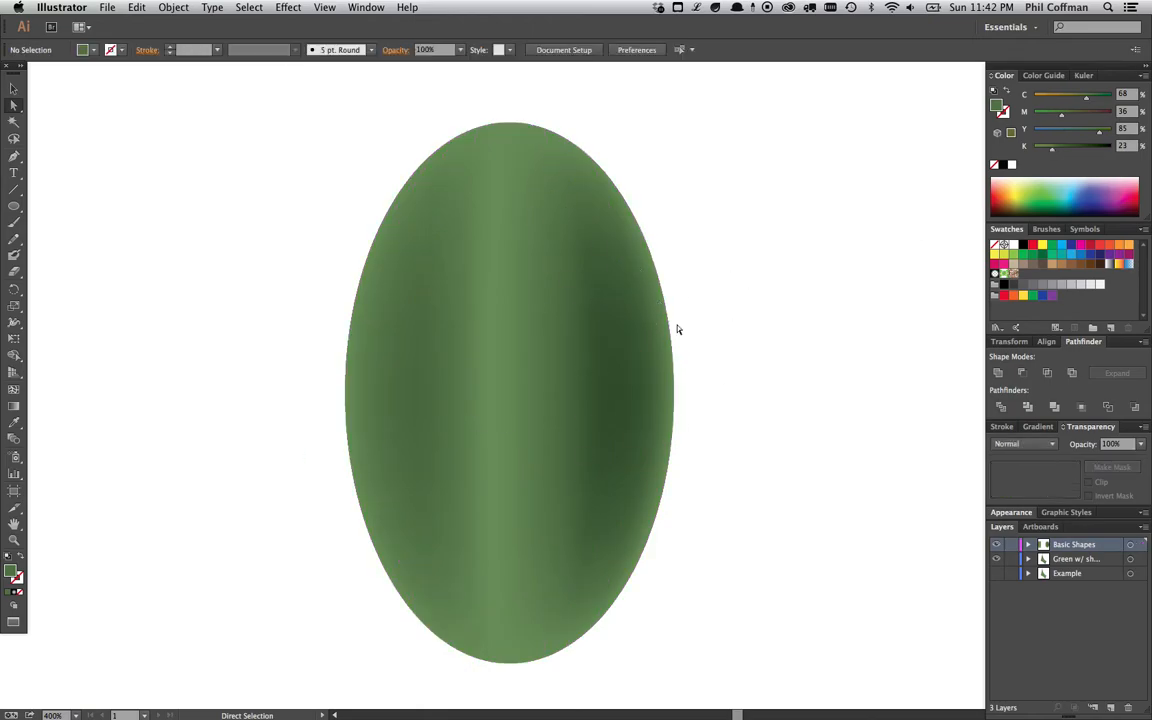
{"action": "left_click", "coordinate": [615, 391]}
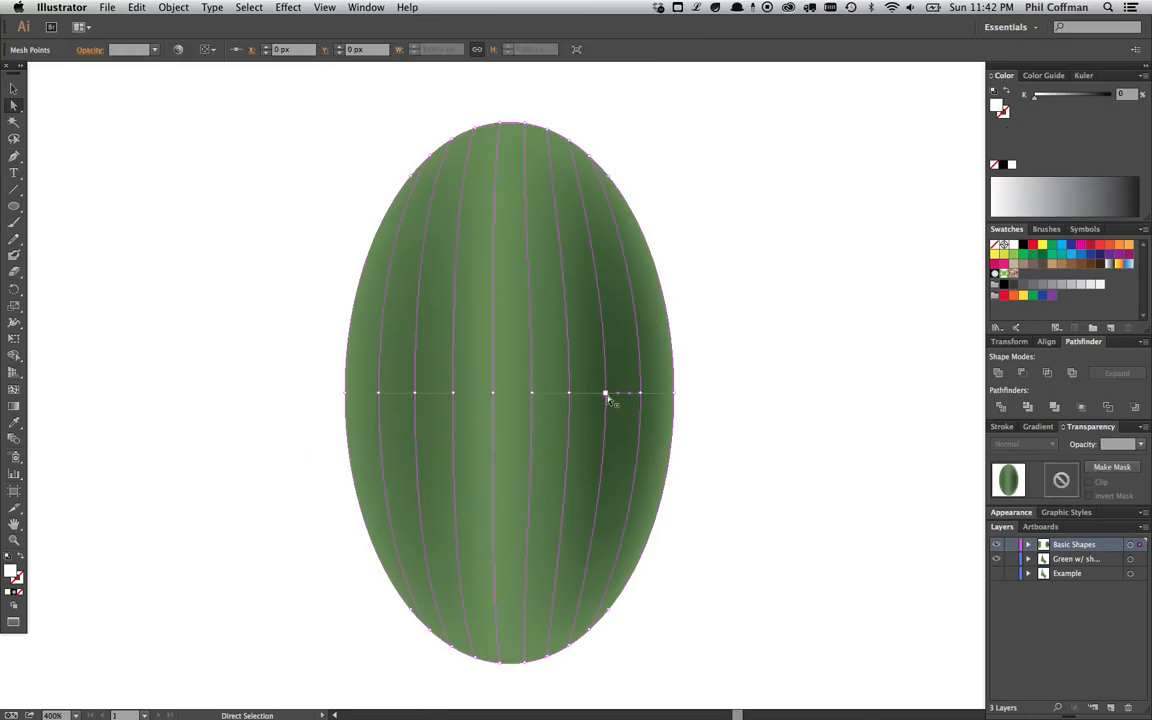
{"action": "left_click", "coordinate": [606, 393]}
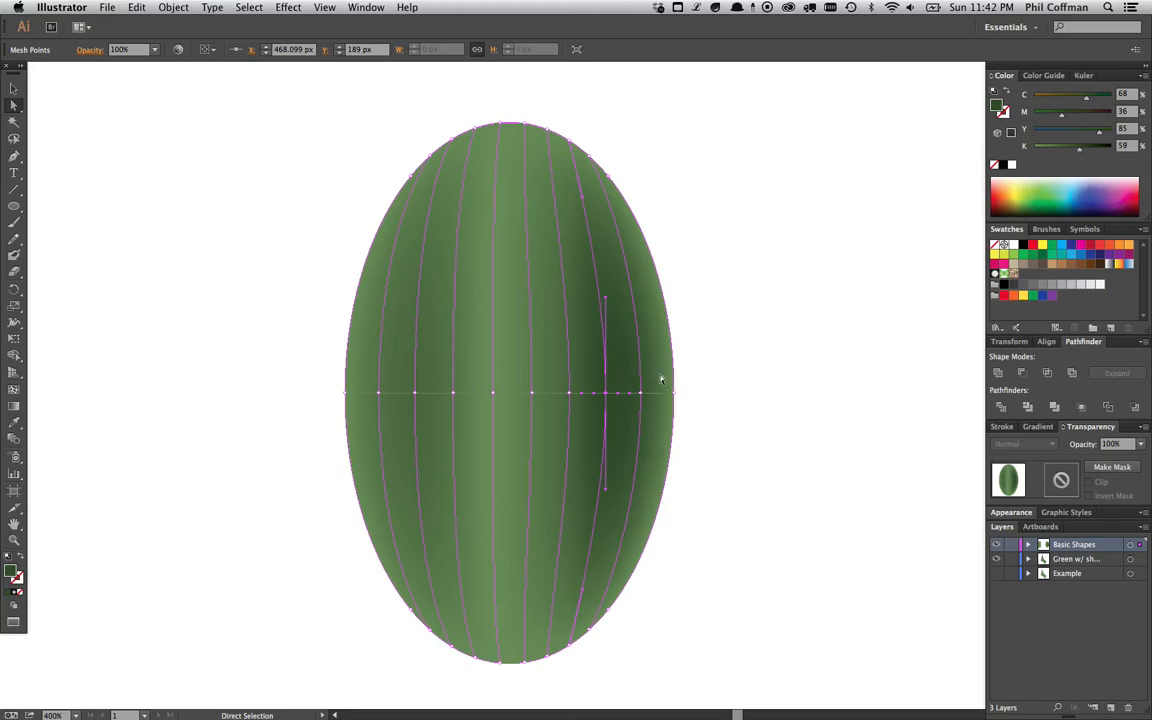
{"action": "left_click", "coordinate": [684, 350]}
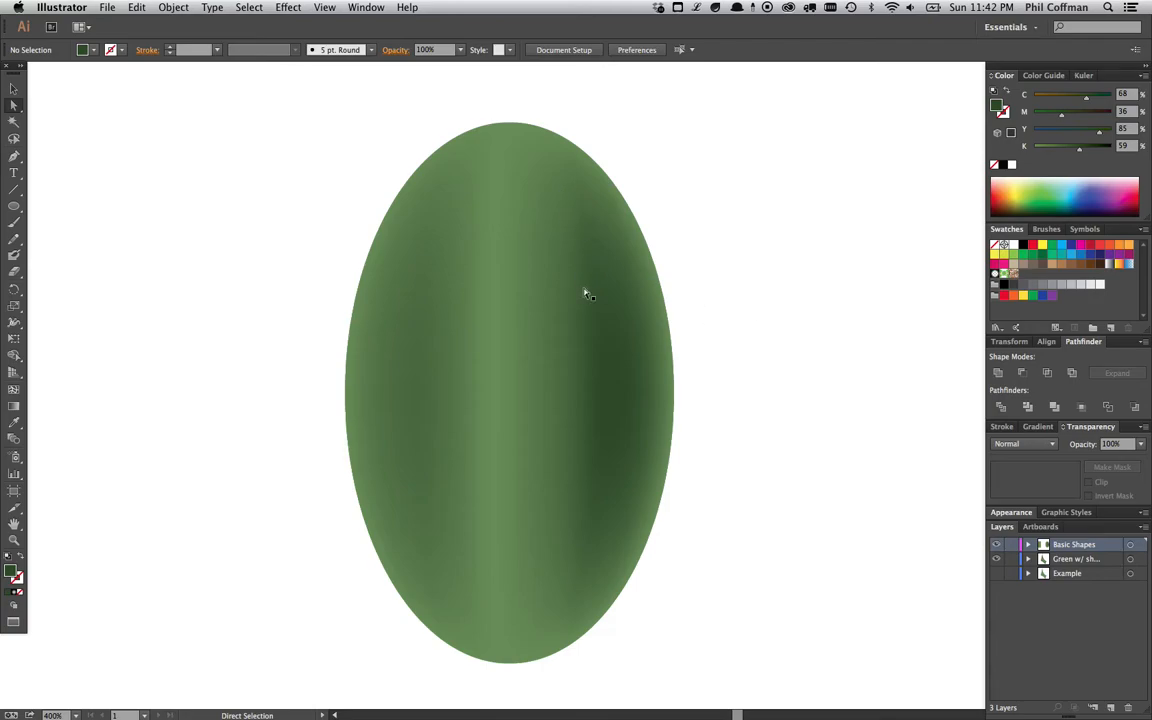
{"action": "left_click", "coordinate": [575, 335]}
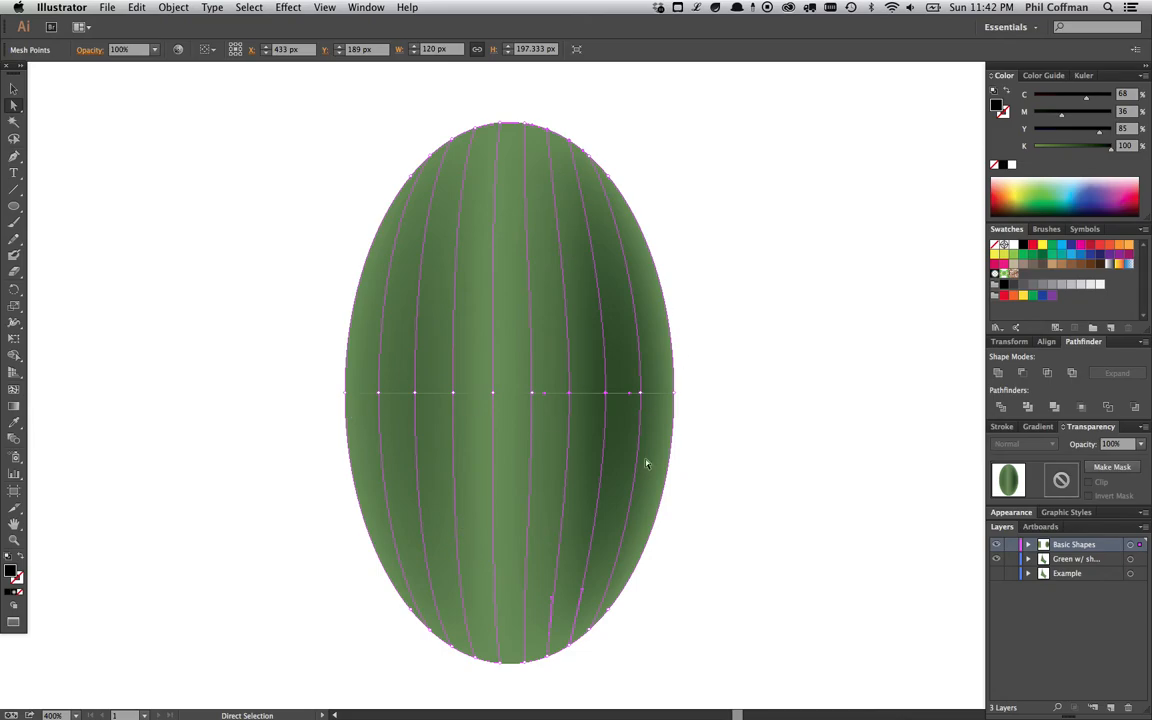
- Deselect the ellipse and examine the shaded sail-shaped example elsewhere on the artboard
{"action": "left_click", "coordinate": [753, 377]}
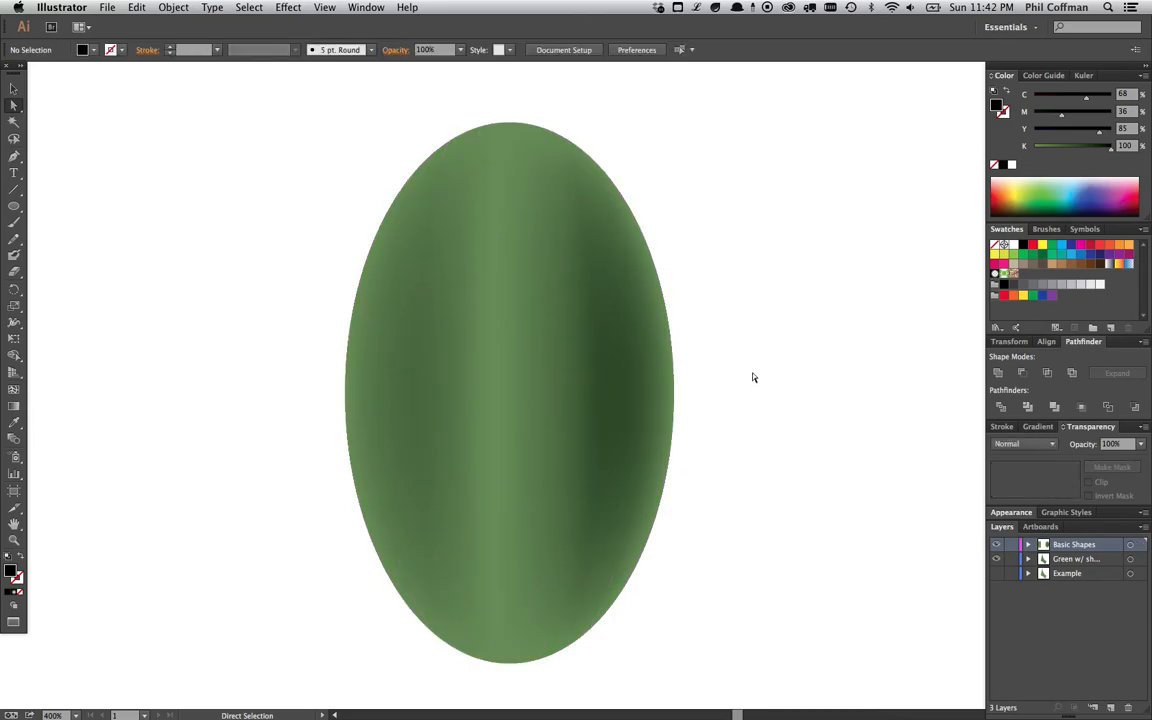
{"action": "key", "text": "super+minus"}
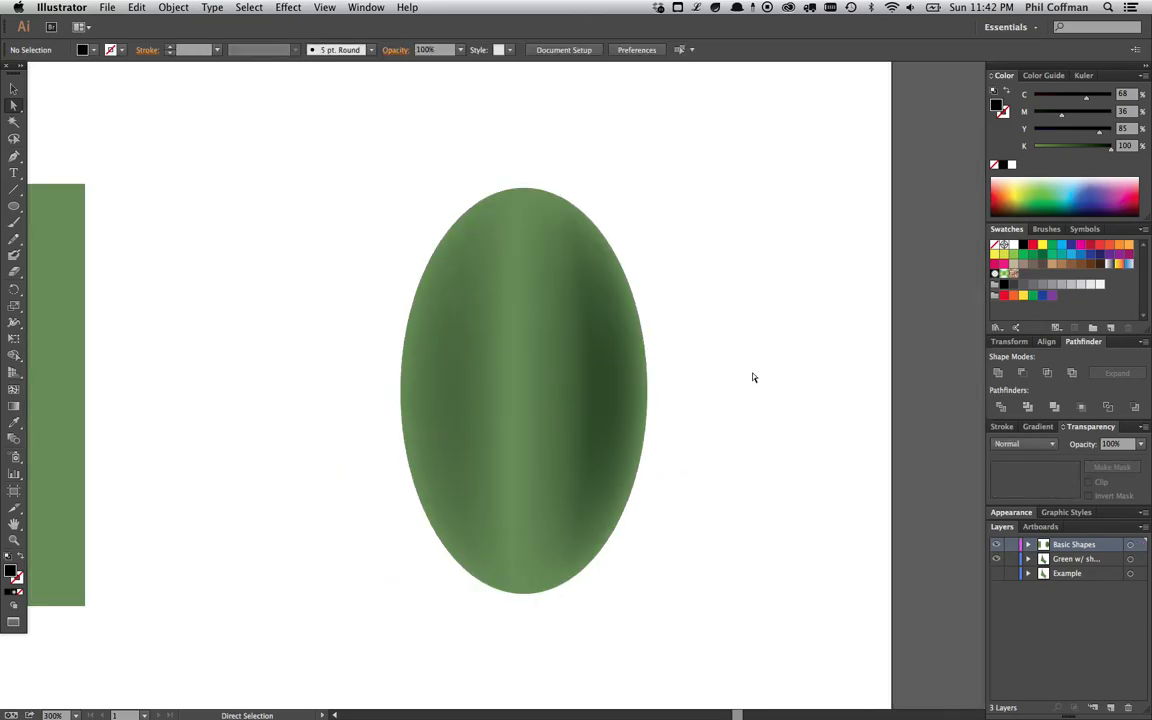
{"action": "left_click_drag", "start_coordinate": [221, 414], "coordinate": [430, 334]}
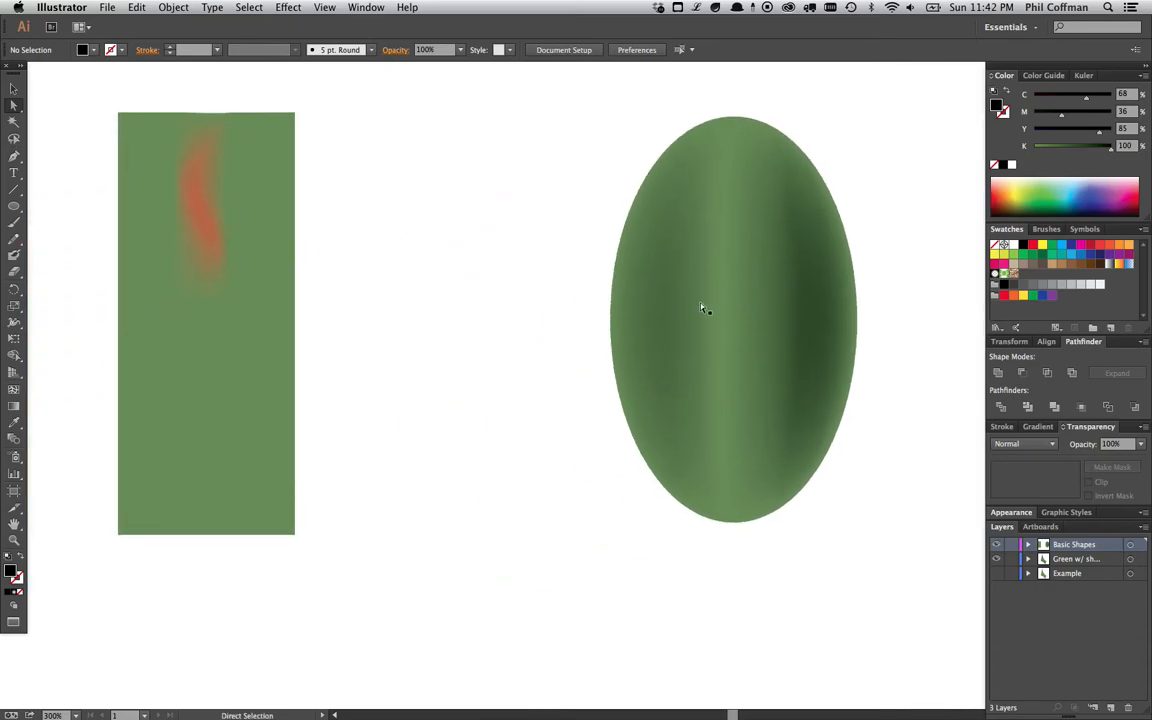
{"action": "key", "text": "space"}
{"action": "scroll", "coordinate": [437, 556], "scroll_direction": "down", "scroll_amount": 15}
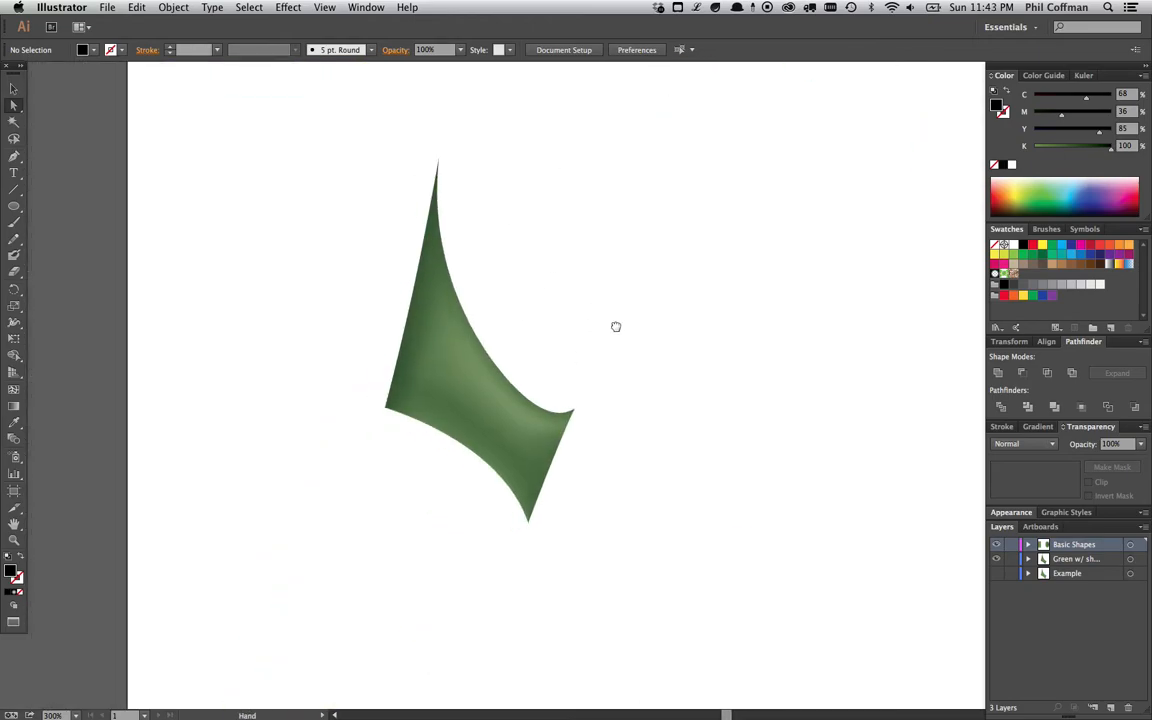
{"action": "key", "text": "v"}
{"action": "key", "text": "super+plus"}
{"action": "key", "text": "space"}
{"action": "left_click_drag", "start_coordinate": [552, 292], "coordinate": [591, 365]}
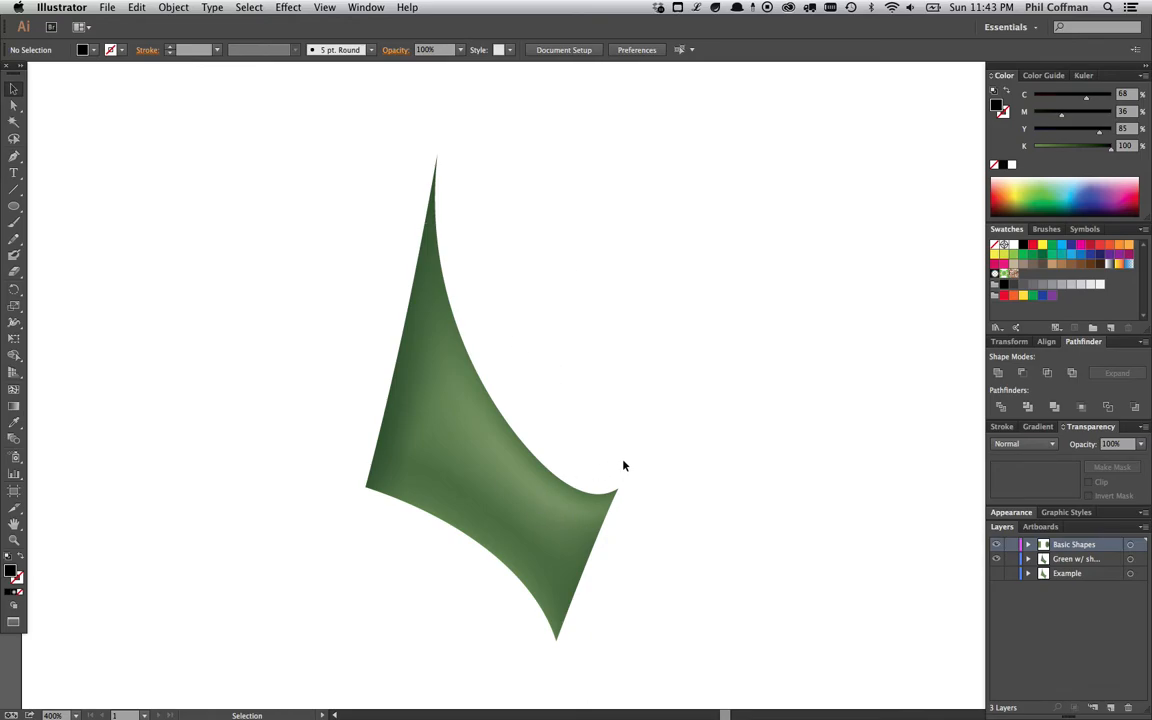
{"action": "key", "text": "super+plus"}
{"action": "key", "text": "space"}
{"action": "left_click_drag", "start_coordinate": [589, 370], "coordinate": [595, 354]}
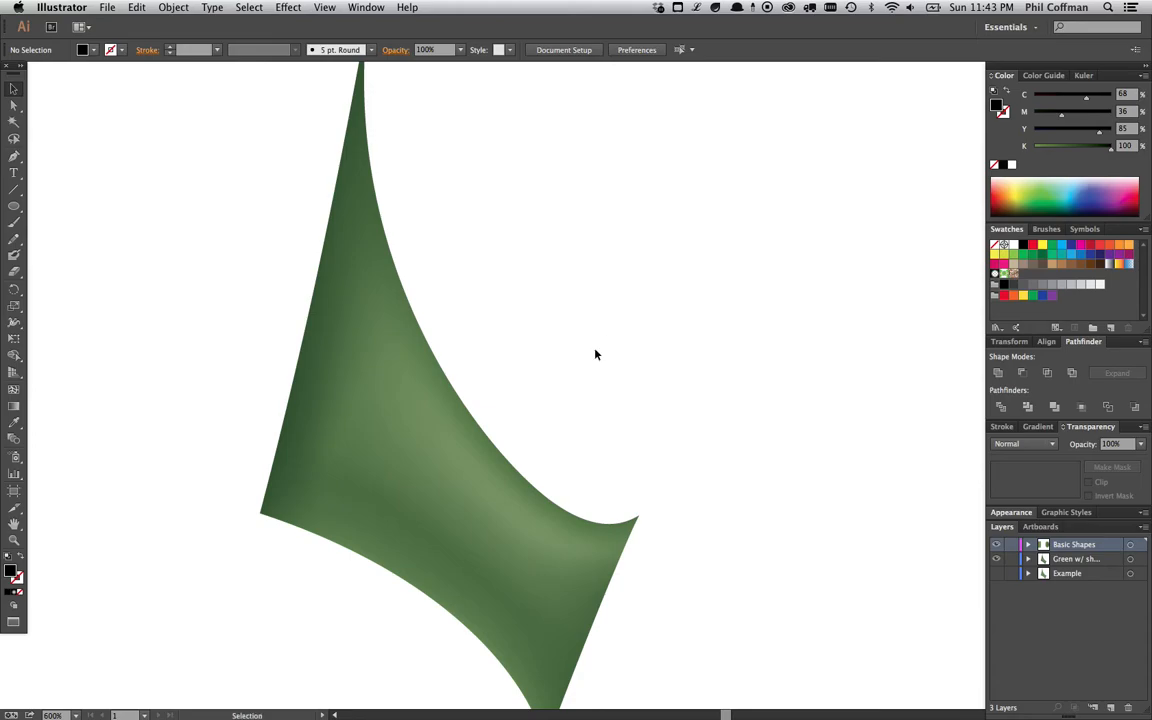
{"action": "key", "text": "space"}
{"action": "left_click_drag", "start_coordinate": [540, 396], "coordinate": [553, 358]}
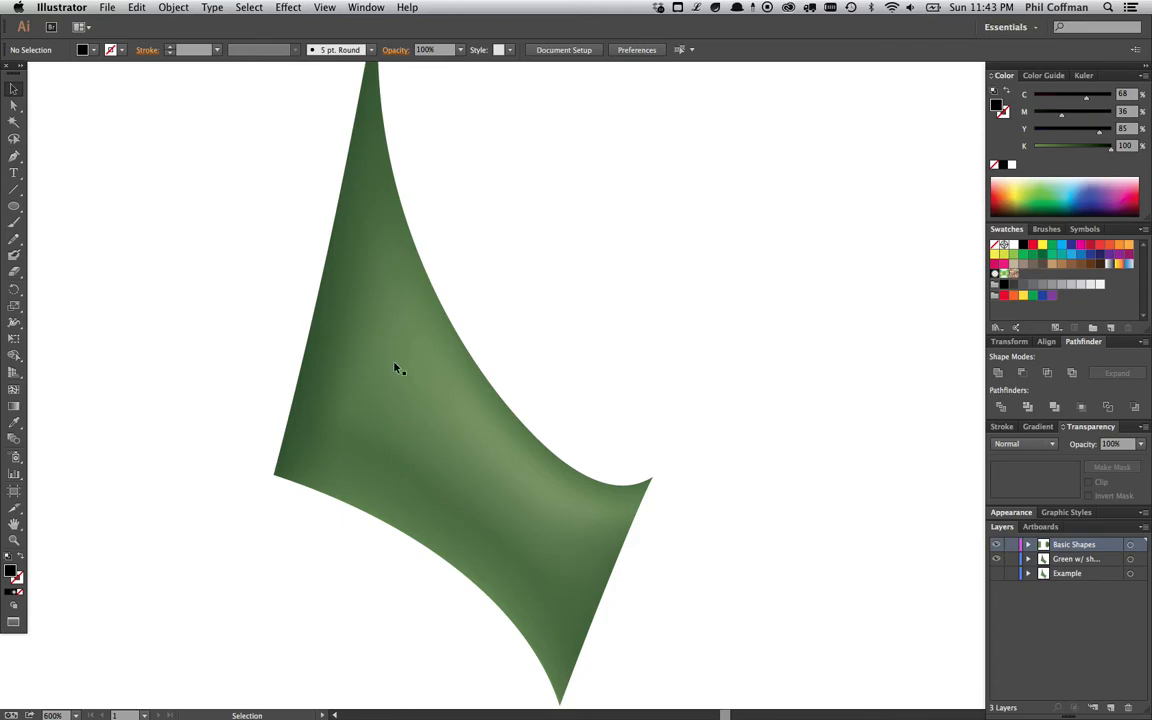
{"action": "key", "text": "super+minus"}
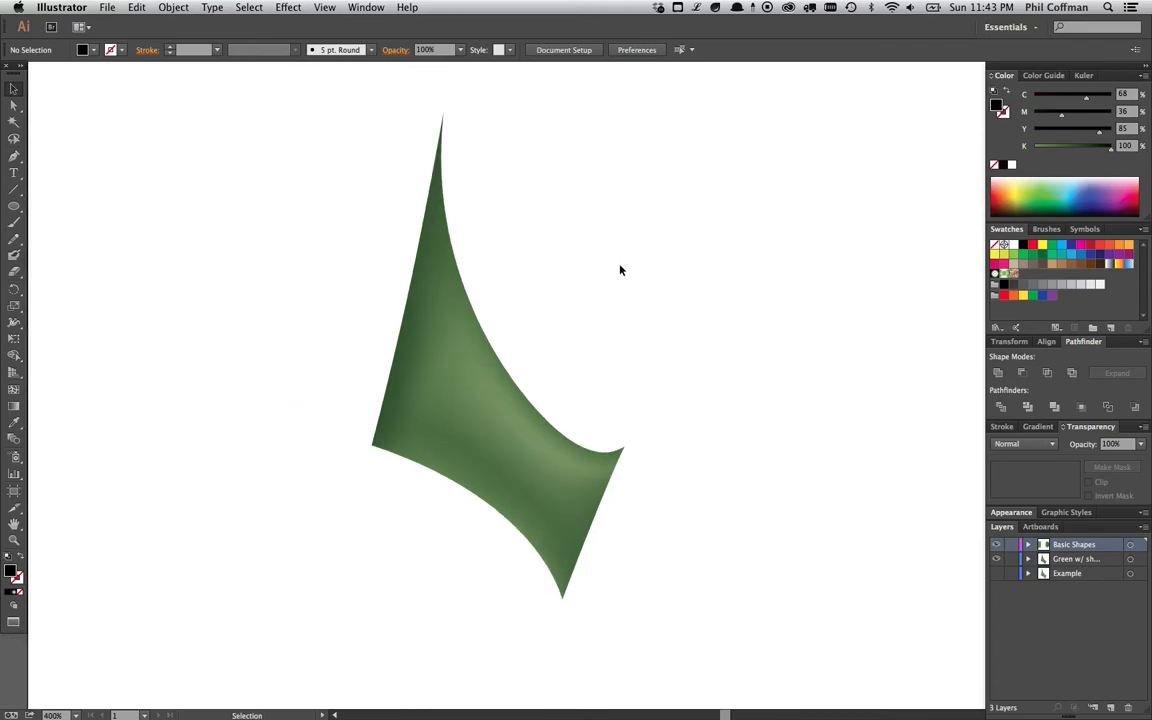
- Show the Example layer and bring its flat green sail shape into view
{"action": "left_click", "coordinate": [996, 574]}
{"action": "left_click_drag", "start_coordinate": [836, 343], "coordinate": [475, 332]}
{"action": "left_click_drag", "start_coordinate": [712, 324], "coordinate": [498, 332]}
{"action": "left_click_drag", "start_coordinate": [761, 301], "coordinate": [625, 328]}
{"action": "key", "text": "super+plus"}
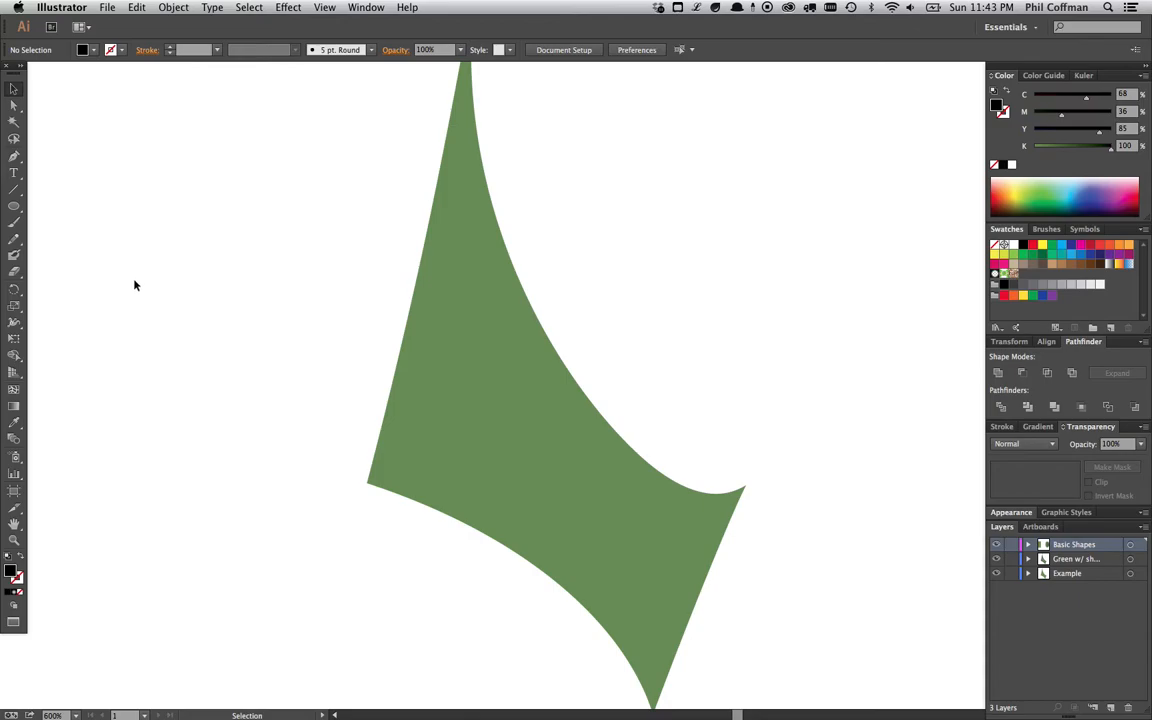
- Add a black mesh point near the lower centre of the flat sail shape with the Mesh tool
{"action": "left_click", "coordinate": [14, 389]}
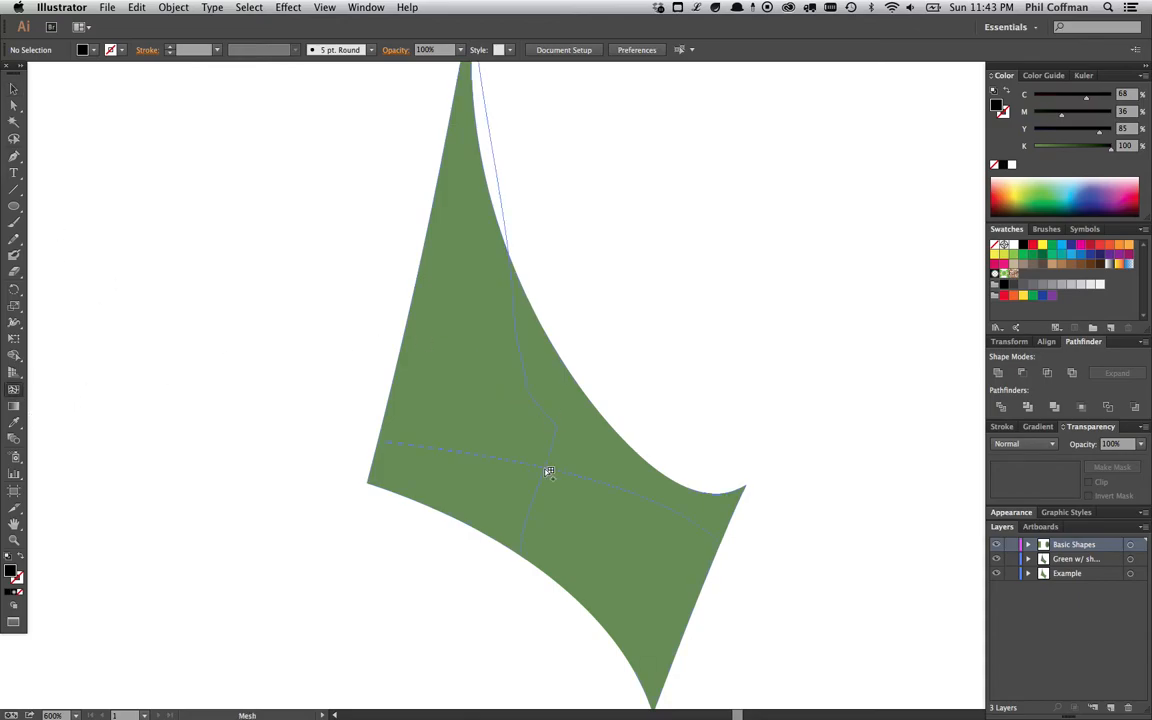
{"action": "left_click", "coordinate": [548, 468]}
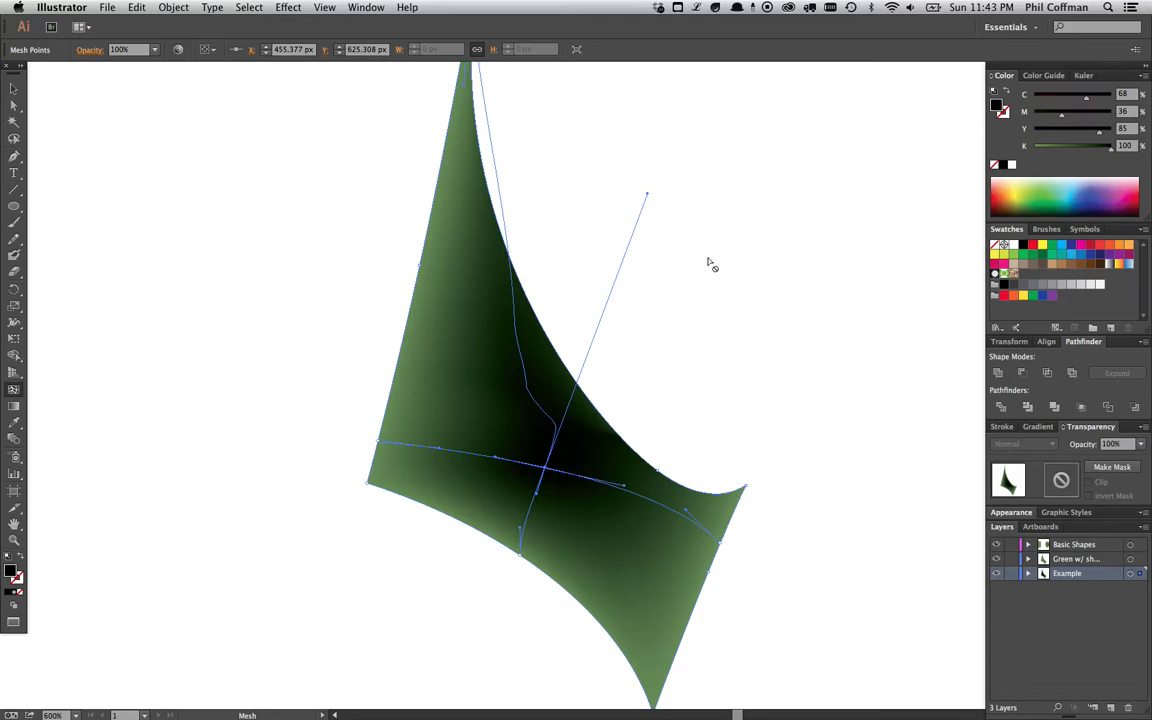
{"action": "scroll", "coordinate": [715, 285], "scroll_direction": "up", "scroll_amount": 2}
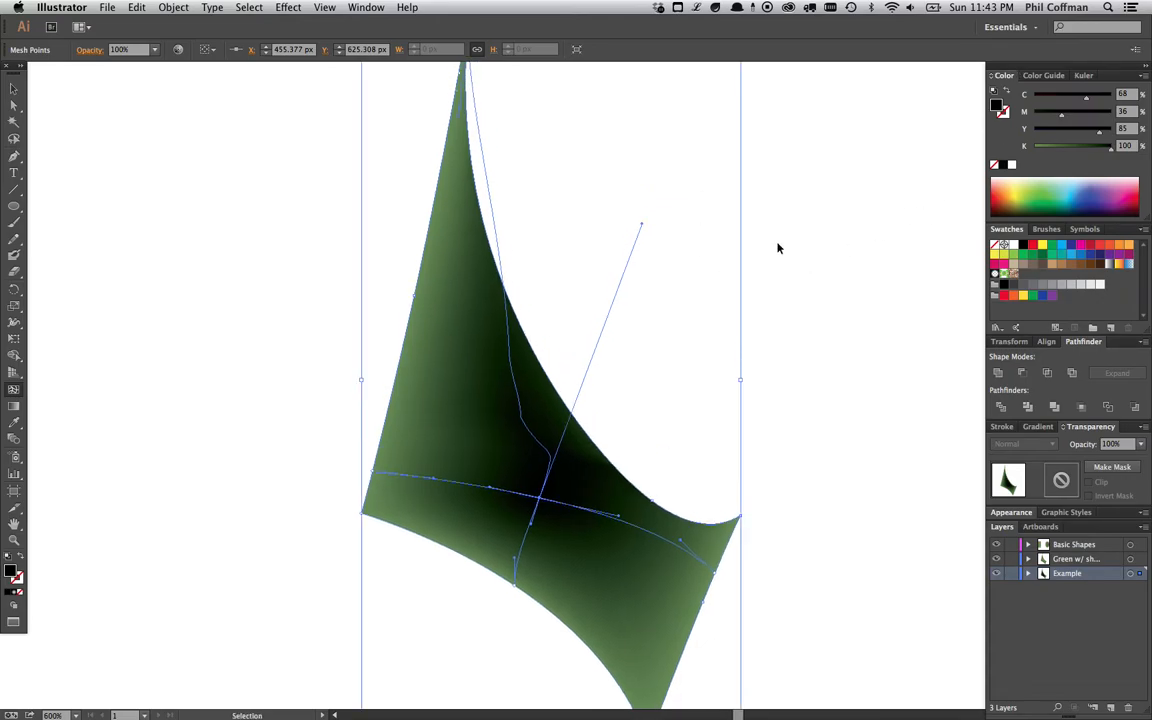
{"action": "key", "text": "super+minus"}
{"action": "scroll", "coordinate": [690, 335], "scroll_direction": "down", "scroll_amount": 1}
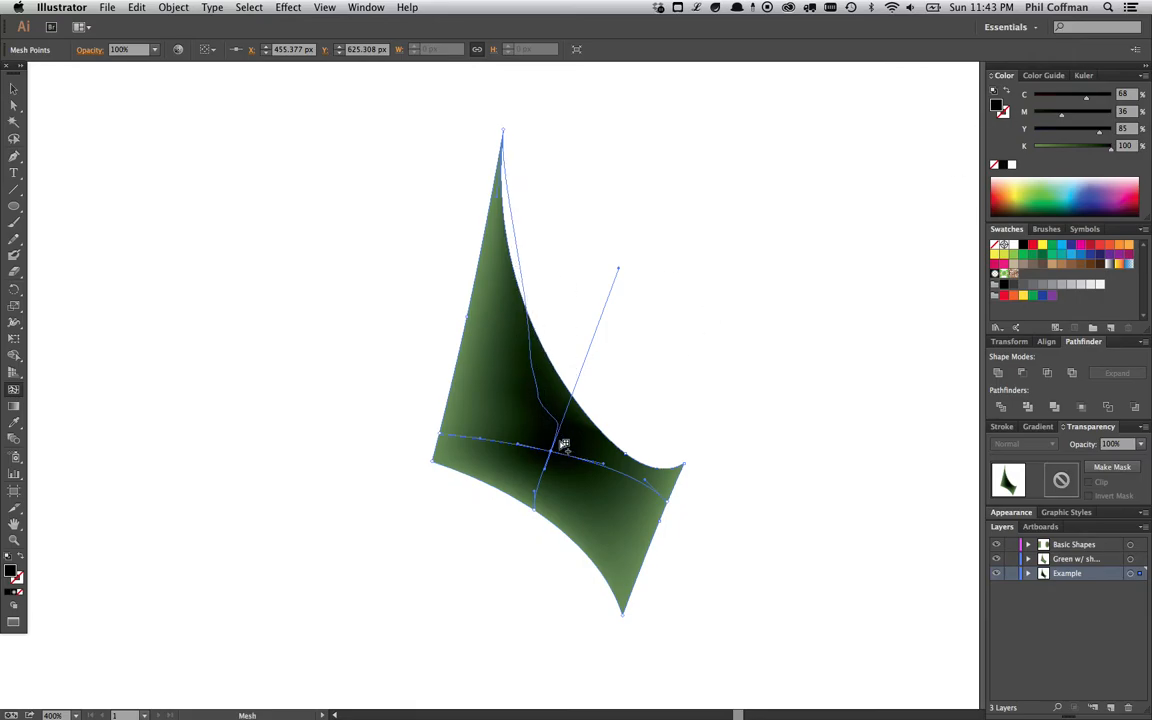
{"action": "key", "text": "super+plus"}
- Drag the new mesh point's upper handle, then undo the handle edits and the added mesh point
{"action": "left_click_drag", "start_coordinate": [612, 246], "coordinate": [620, 302]}
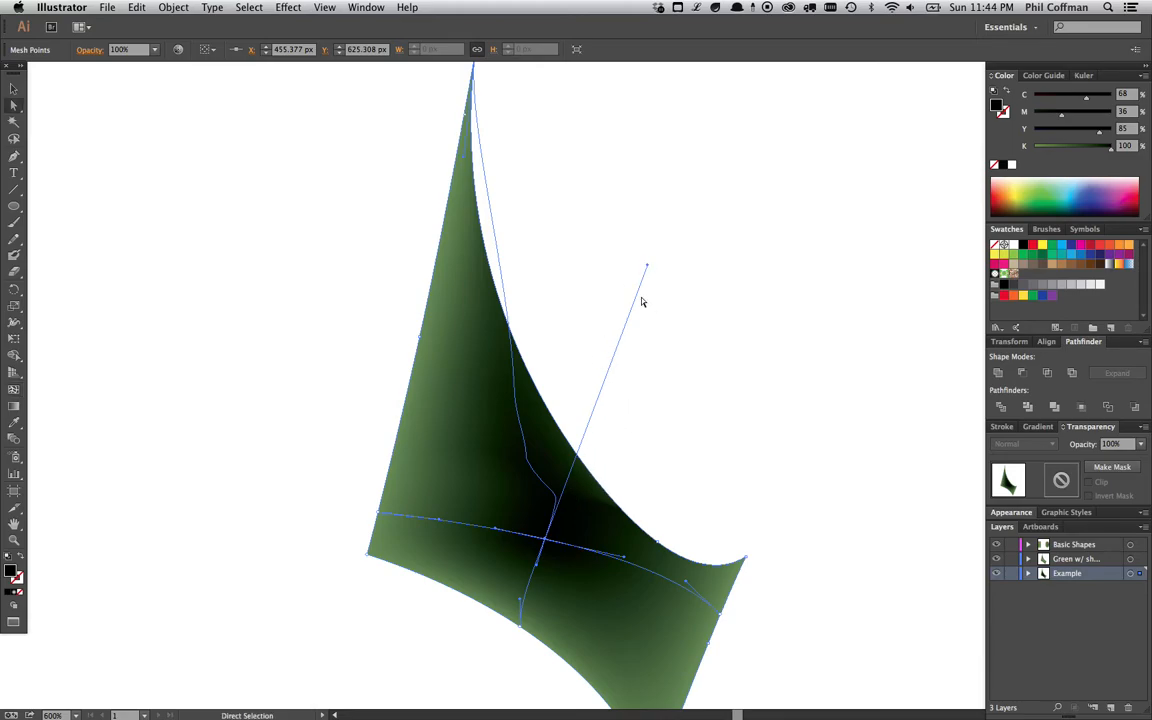
{"action": "mouse_move", "coordinate": [646, 265]}
{"action": "left_mouse_down"}
{"action": "mouse_move", "coordinate": [630, 315]}
{"action": "mouse_move", "coordinate": [589, 275]}
{"action": "mouse_move", "coordinate": [602, 290]}
{"action": "mouse_move", "coordinate": [625, 278]}
{"action": "mouse_move", "coordinate": [623, 296]}
{"action": "left_mouse_up"}
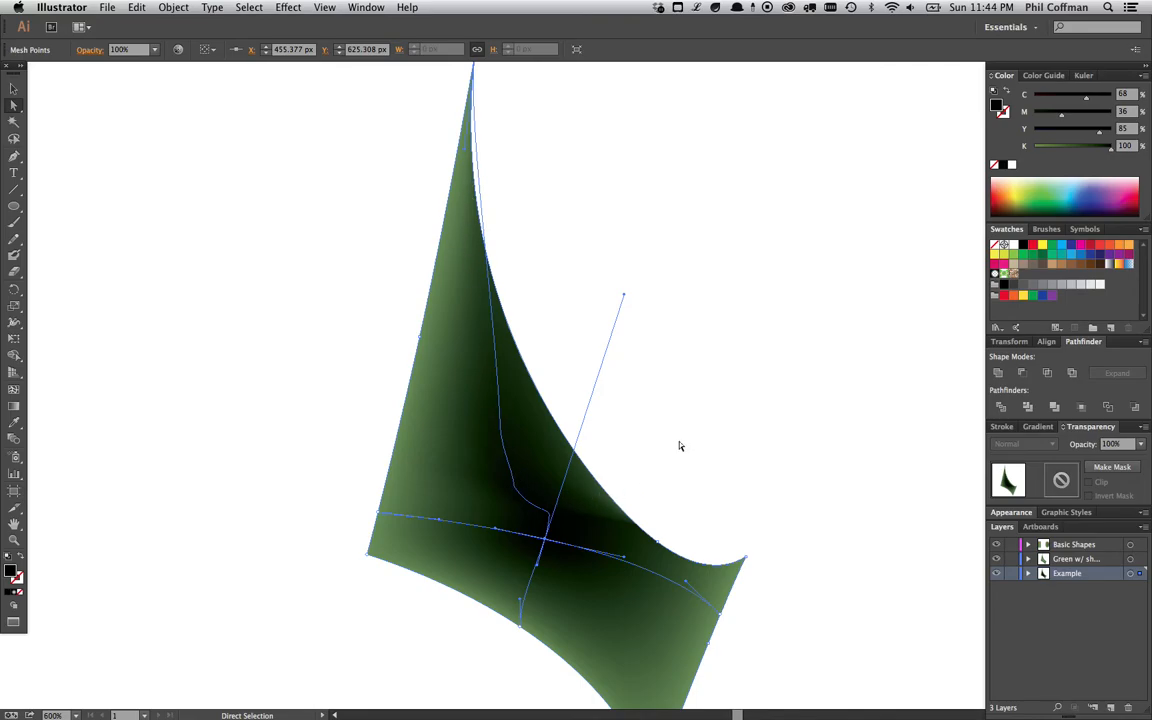
{"action": "key", "text": "super+z"}
{"action": "key", "text": "super+z"}
{"action": "key", "text": "super+z"}
{"action": "key", "text": "super+z"}
{"action": "key", "text": "super+z"}
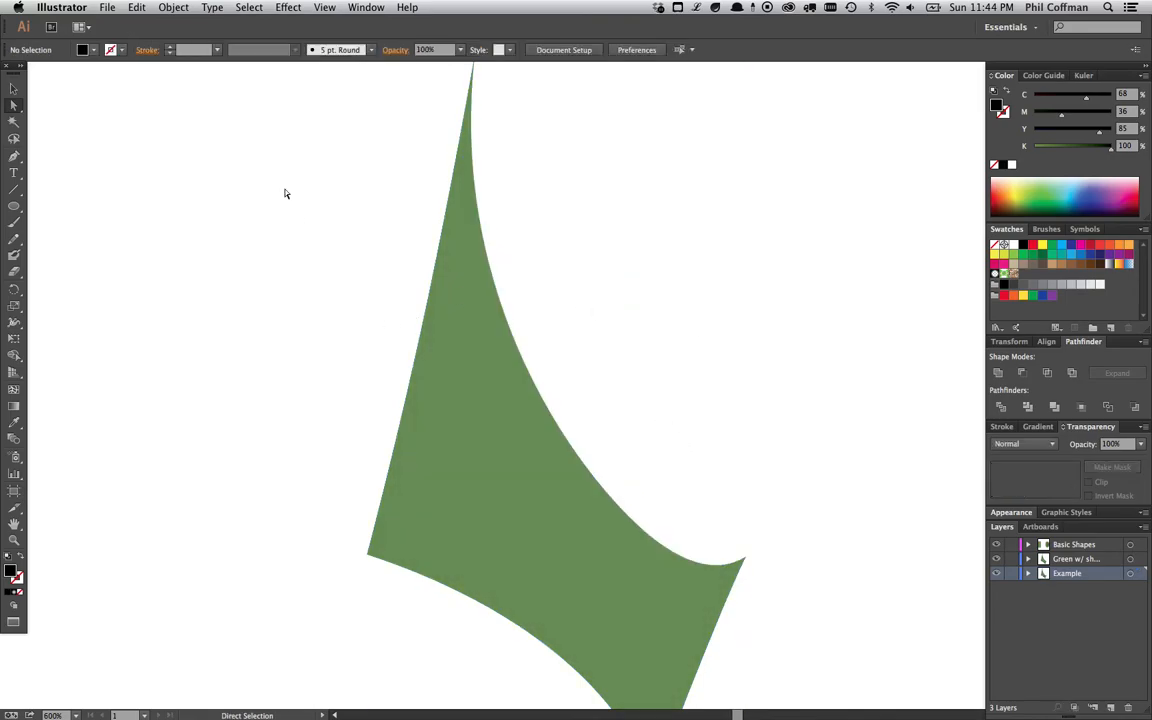
- Select the sail shape and create a gradient mesh with 3 rows and 9 columns
{"action": "key", "text": "v"}
{"action": "key", "text": "super+a"}
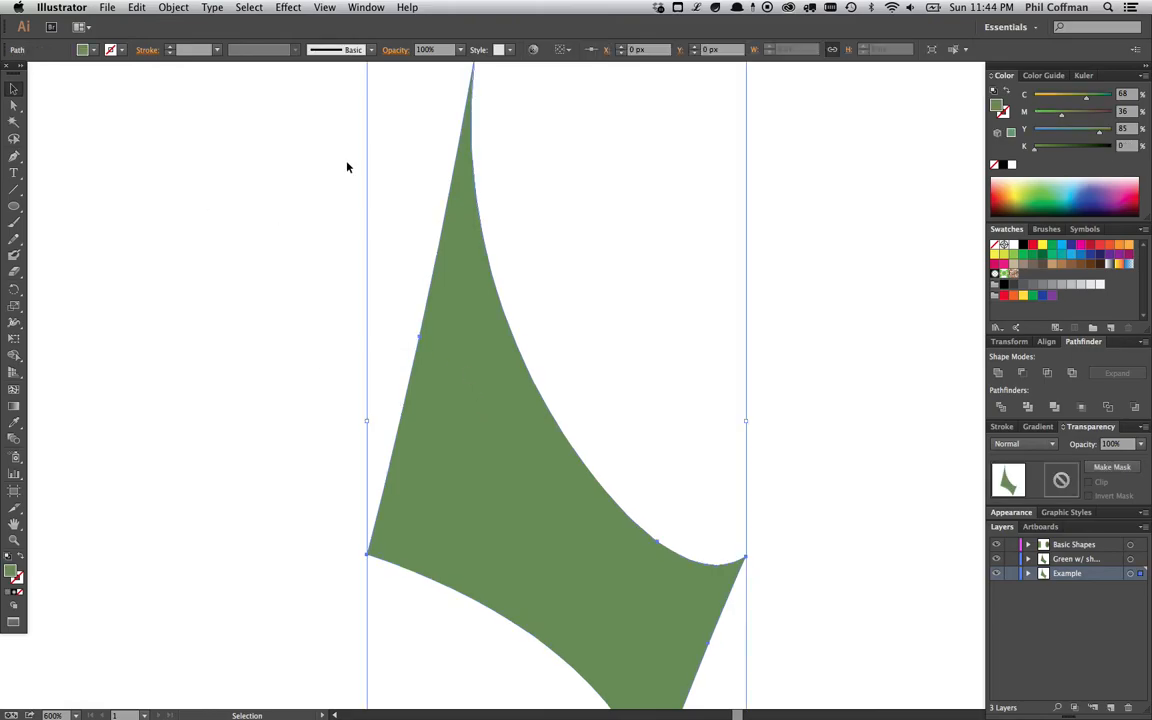
{"action": "left_click", "coordinate": [173, 7]}
{"action": "left_click", "coordinate": [205, 183]}
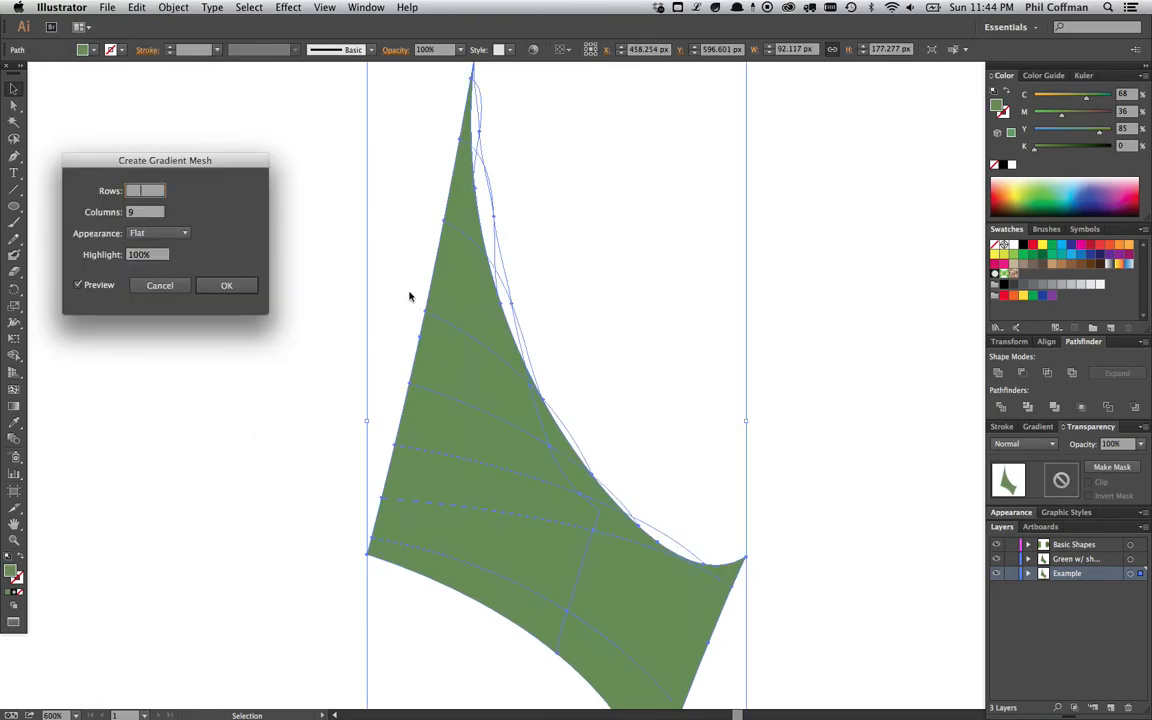
{"action": "left_click", "coordinate": [113, 196]}
{"action": "left_click", "coordinate": [138, 193]}
{"action": "type", "text": "3"}
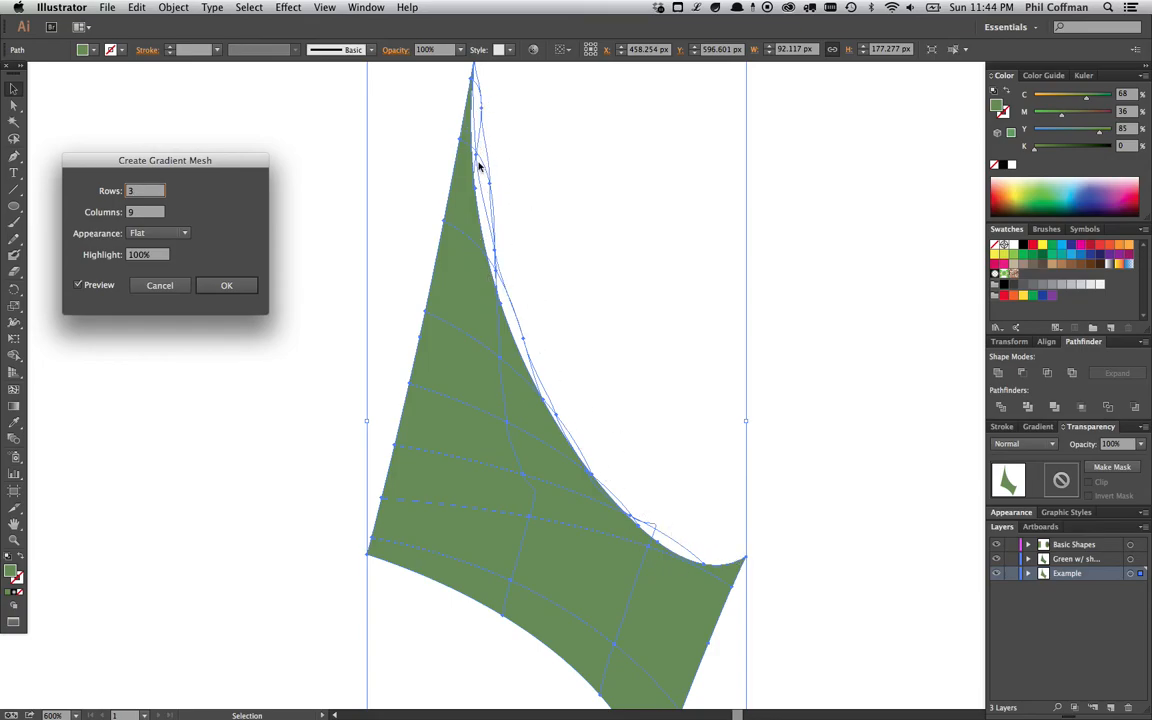
{"action": "left_click", "coordinate": [248, 289]}
- Select individual mesh points on the sail mesh, then undo back to the plain path
{"action": "key", "text": "a"}
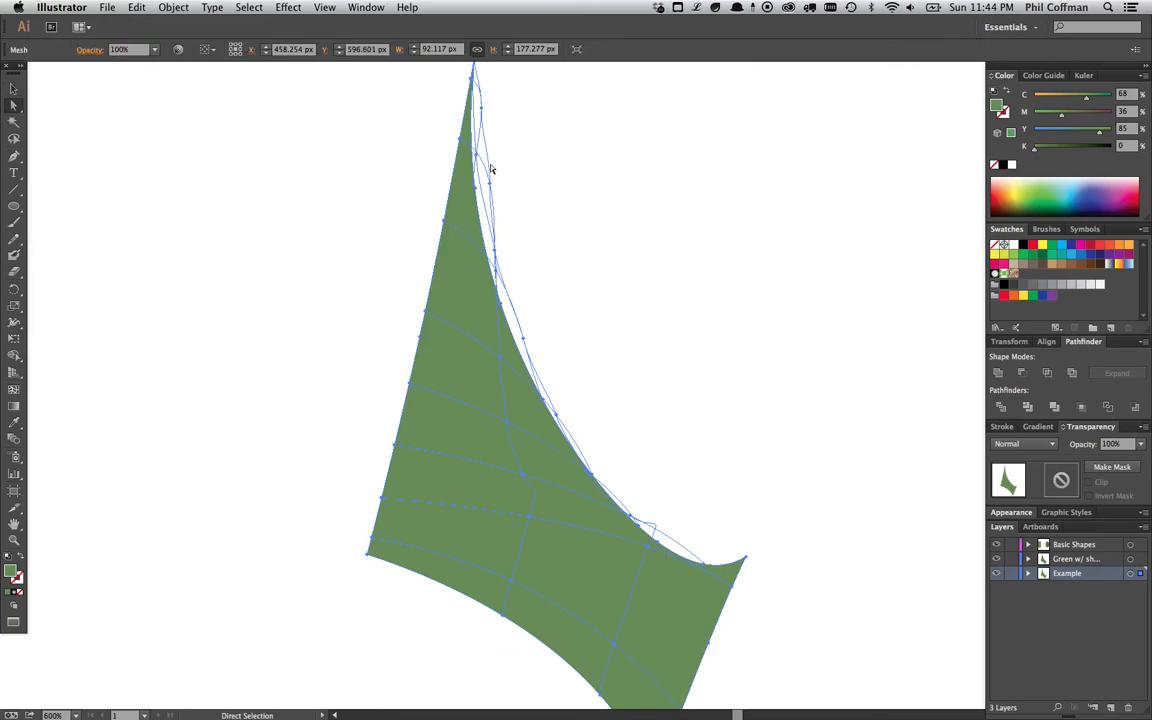
{"action": "left_click", "coordinate": [479, 113]}
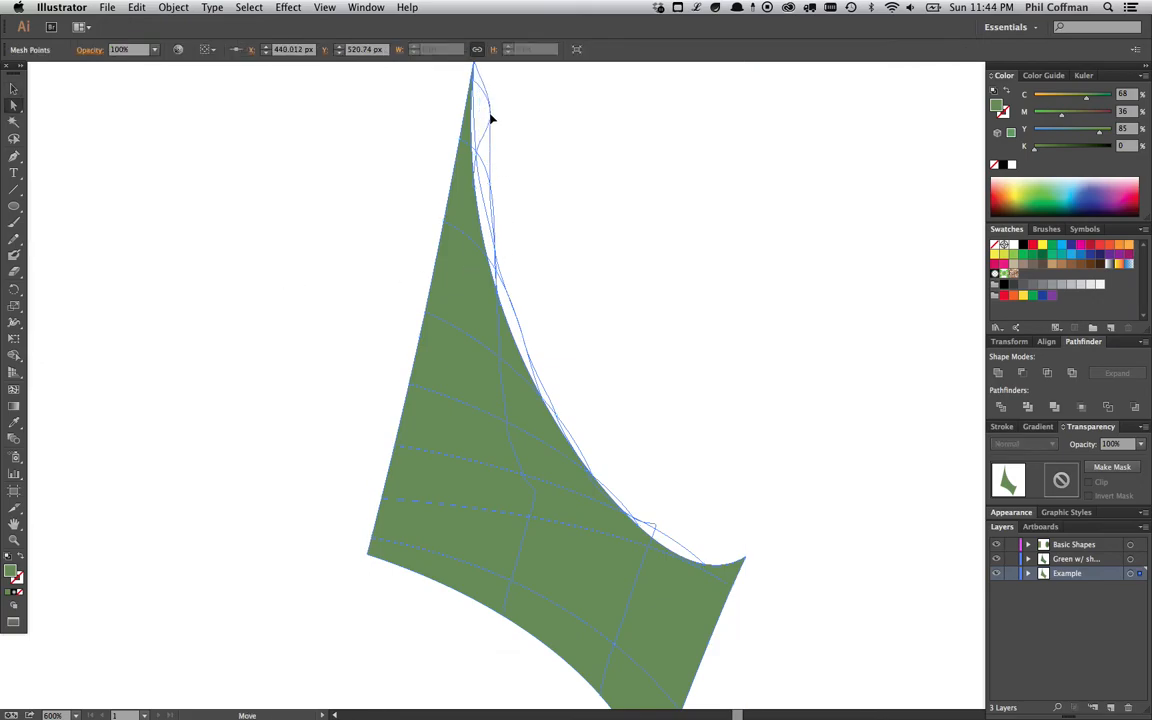
{"action": "left_click", "coordinate": [488, 164]}
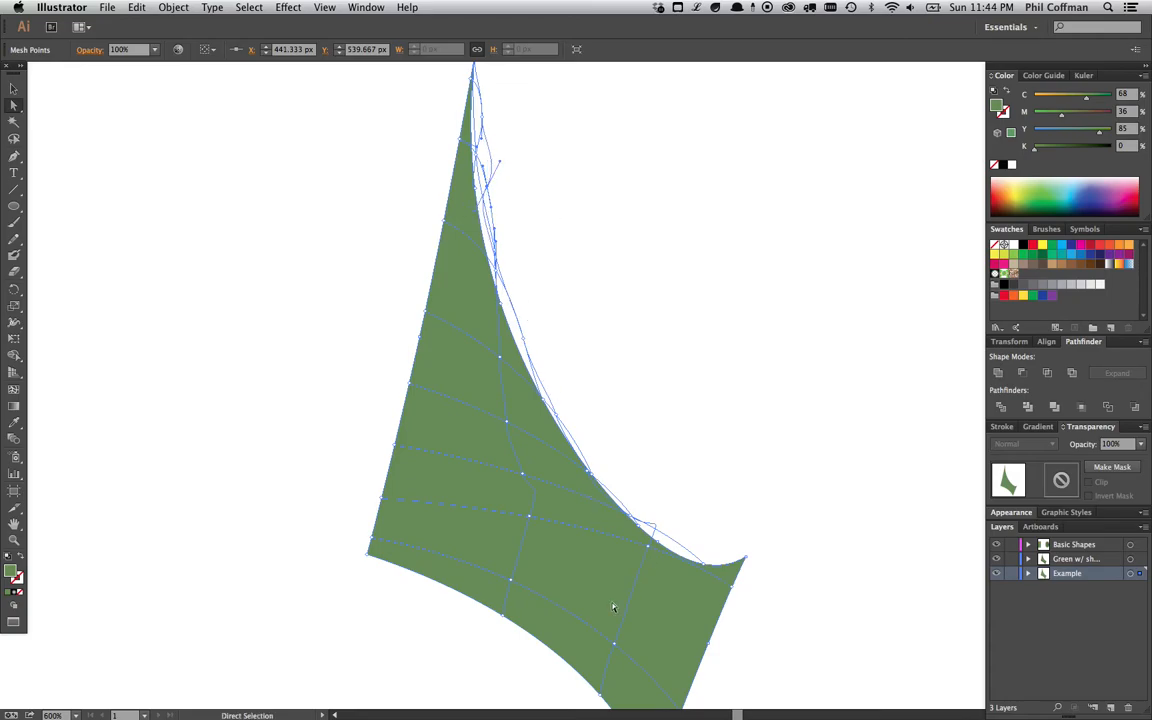
{"action": "scroll", "coordinate": [676, 463], "scroll_direction": "down", "scroll_amount": 3}
{"action": "scroll", "coordinate": [676, 463], "scroll_direction": "right", "scroll_amount": 1}
{"action": "left_click", "coordinate": [631, 407]}
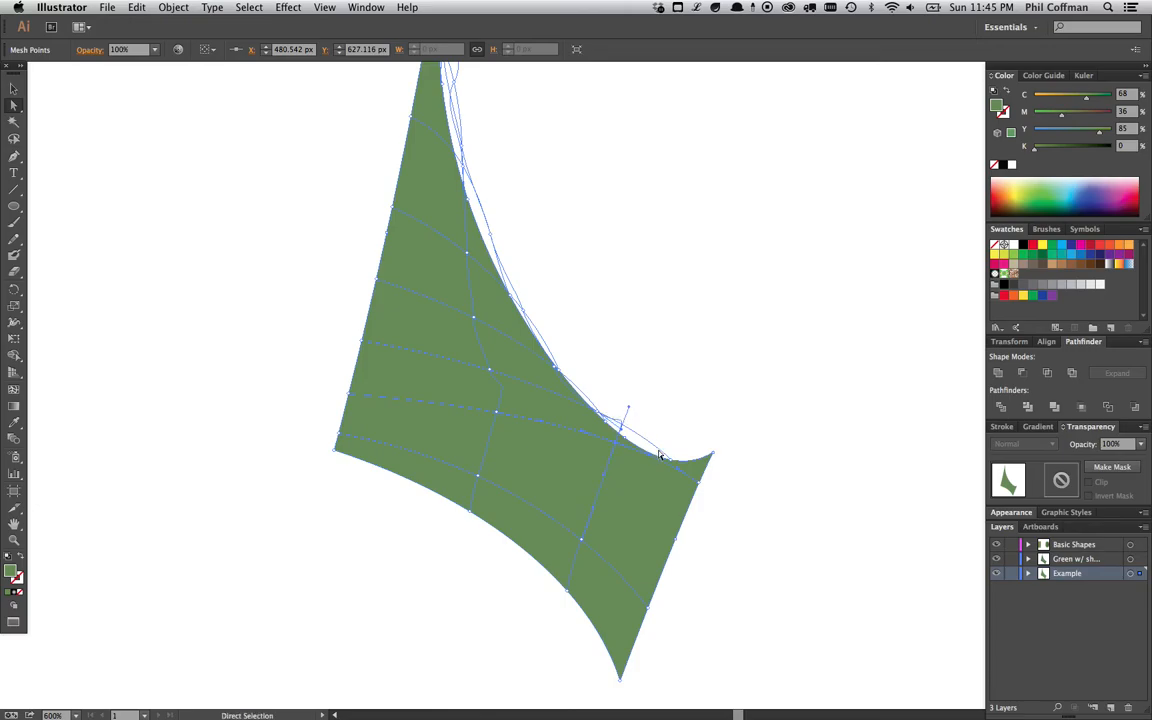
{"action": "scroll", "coordinate": [598, 307], "scroll_direction": "up", "scroll_amount": 1}
{"action": "scroll", "coordinate": [560, 288], "scroll_direction": "left", "scroll_amount": 1}
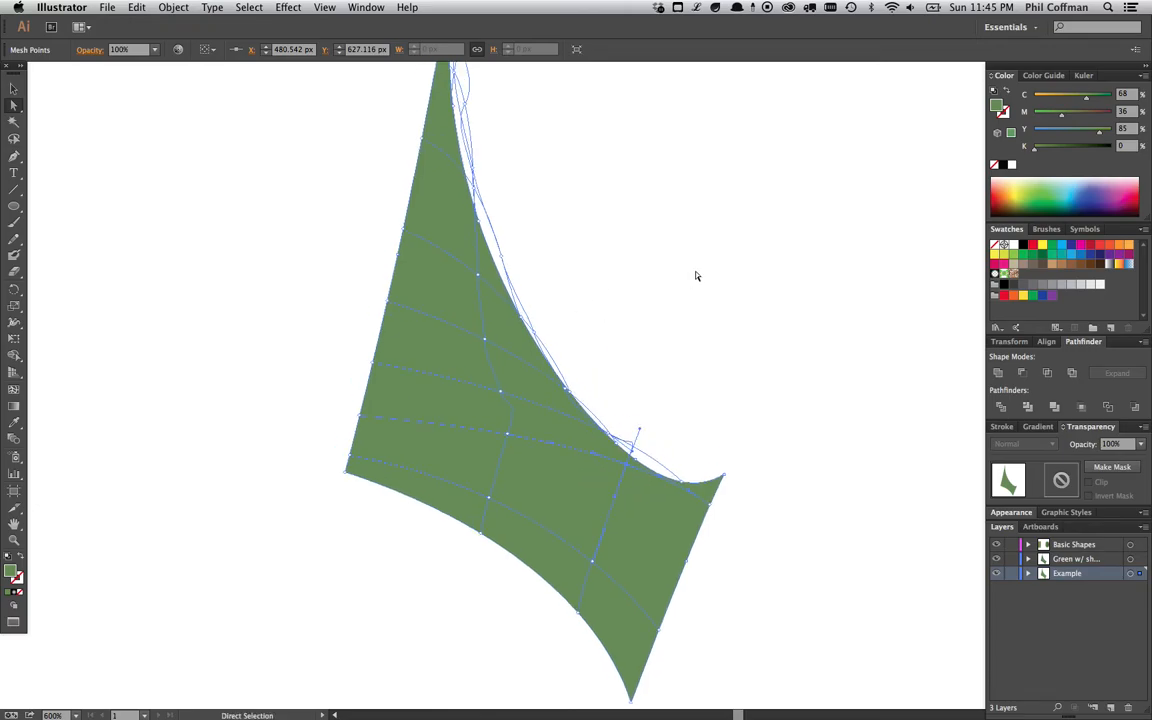
{"action": "key", "text": "super+minus"}
{"action": "scroll", "coordinate": [599, 324], "scroll_direction": "up", "scroll_amount": 1}
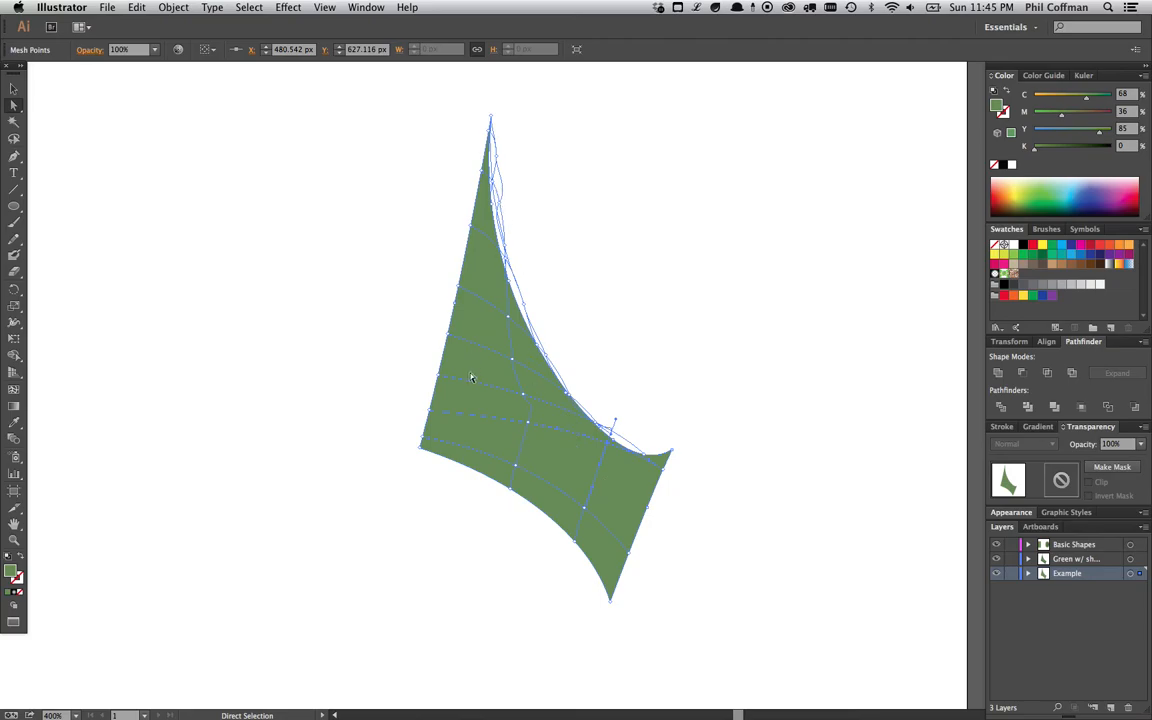
{"action": "key", "text": "v"}
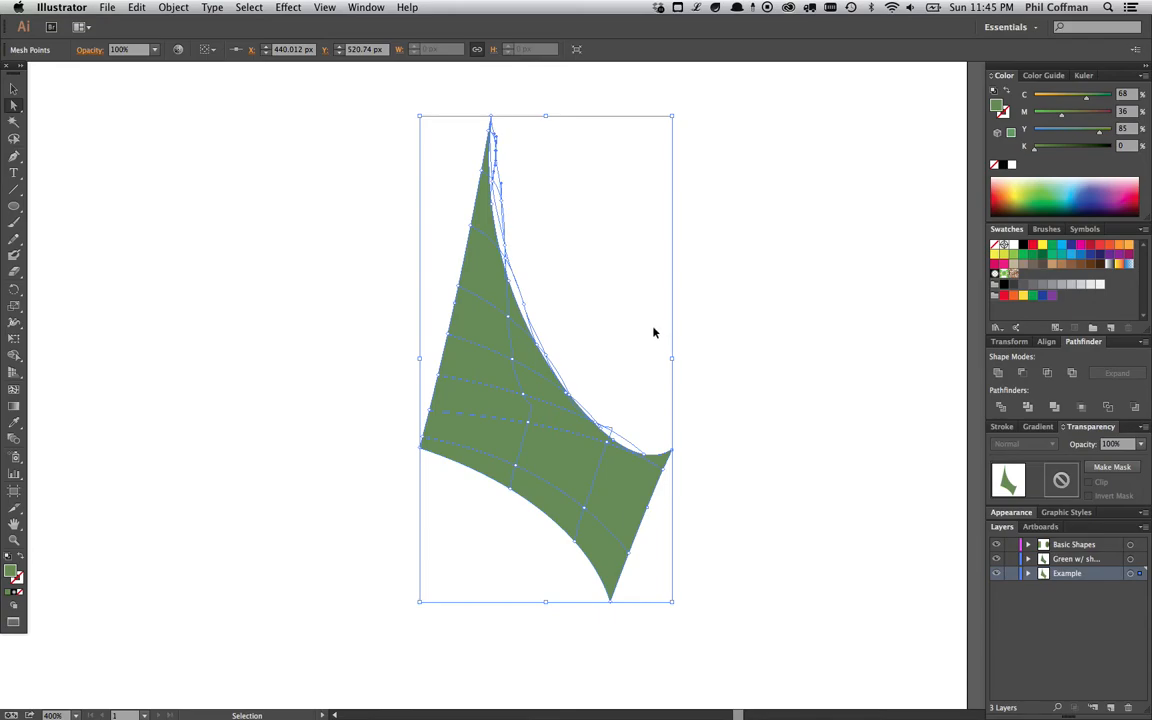
{"action": "key", "text": "super+z"}
{"action": "key", "text": "super+z"}
{"action": "key", "text": "super+z"}
- Draw a rectangle about 169 × 100 px overlapping the top of the sail shape
{"action": "left_click", "coordinate": [14, 90]}
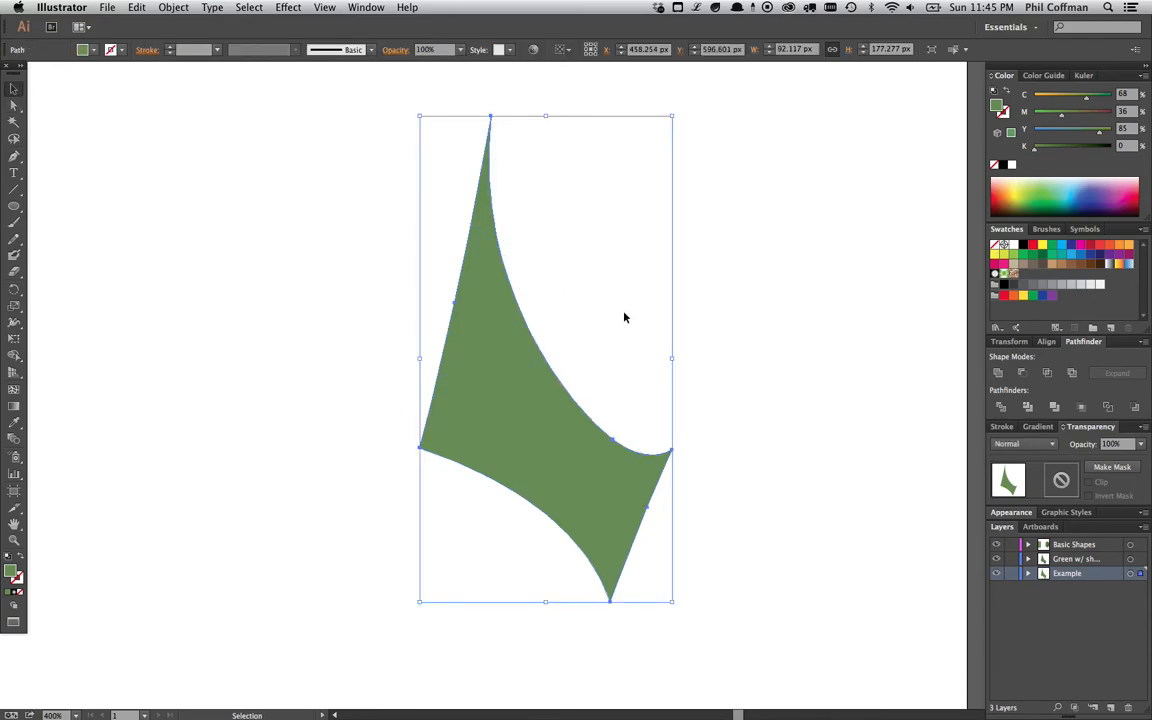
{"action": "left_click", "coordinate": [566, 305]}
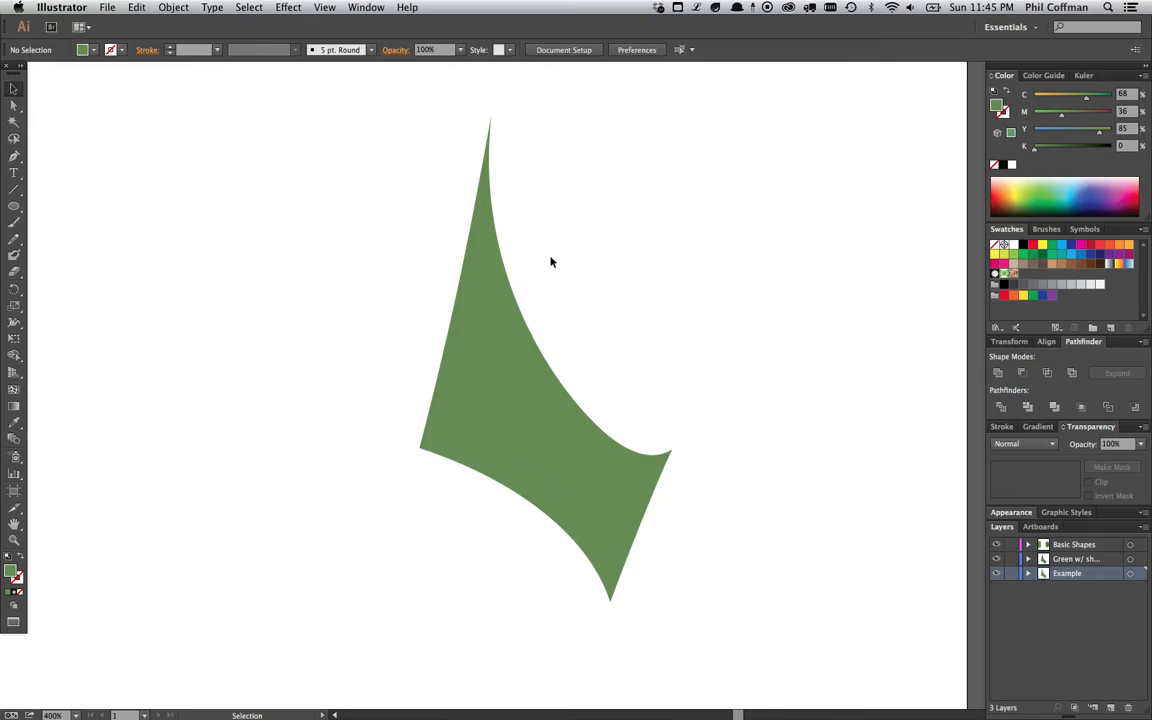
{"action": "left_click_drag", "start_coordinate": [14, 205], "coordinate": [45, 192]}
{"action": "key", "text": "super+minus"}
{"action": "mouse_move", "coordinate": [391, 193]}
{"action": "left_mouse_down"}
{"action": "mouse_move", "coordinate": [636, 430]}
{"action": "mouse_move", "coordinate": [684, 432]}
{"action": "mouse_move", "coordinate": [737, 398]}
{"action": "left_mouse_up"}
{"action": "key", "text": "v"}
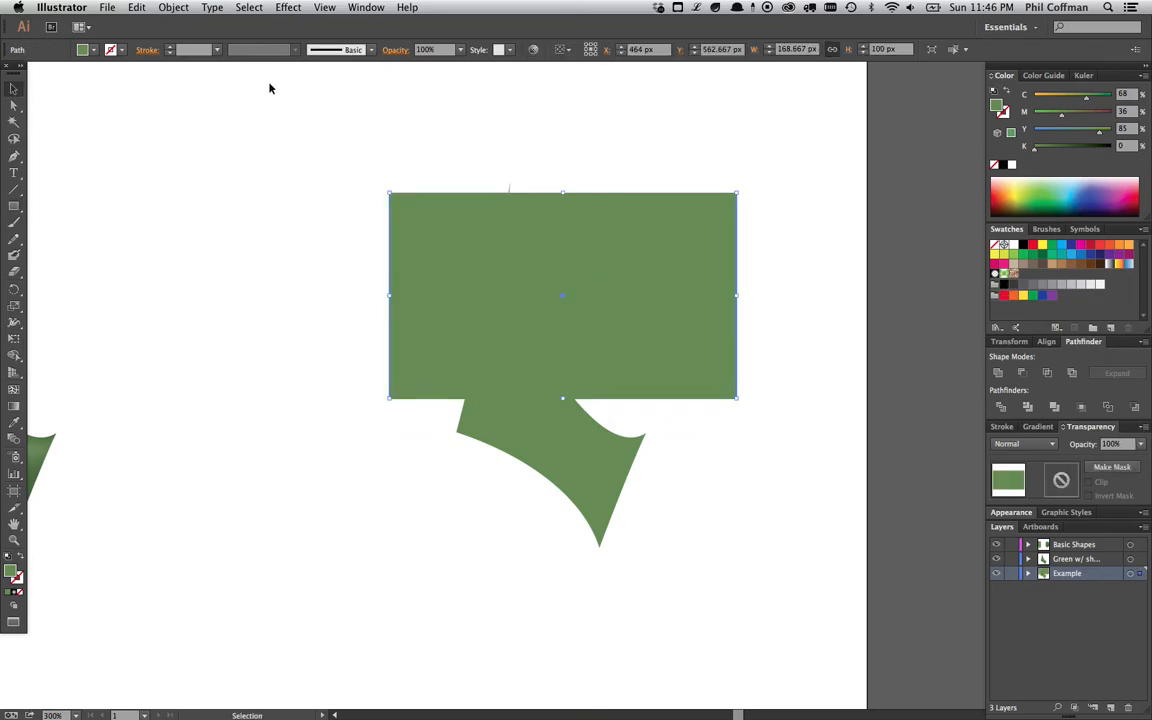
- Convert the rectangle into a gradient mesh with 3 rows and 9 columns
{"action": "left_click", "coordinate": [181, 7]}
{"action": "left_click", "coordinate": [240, 182]}
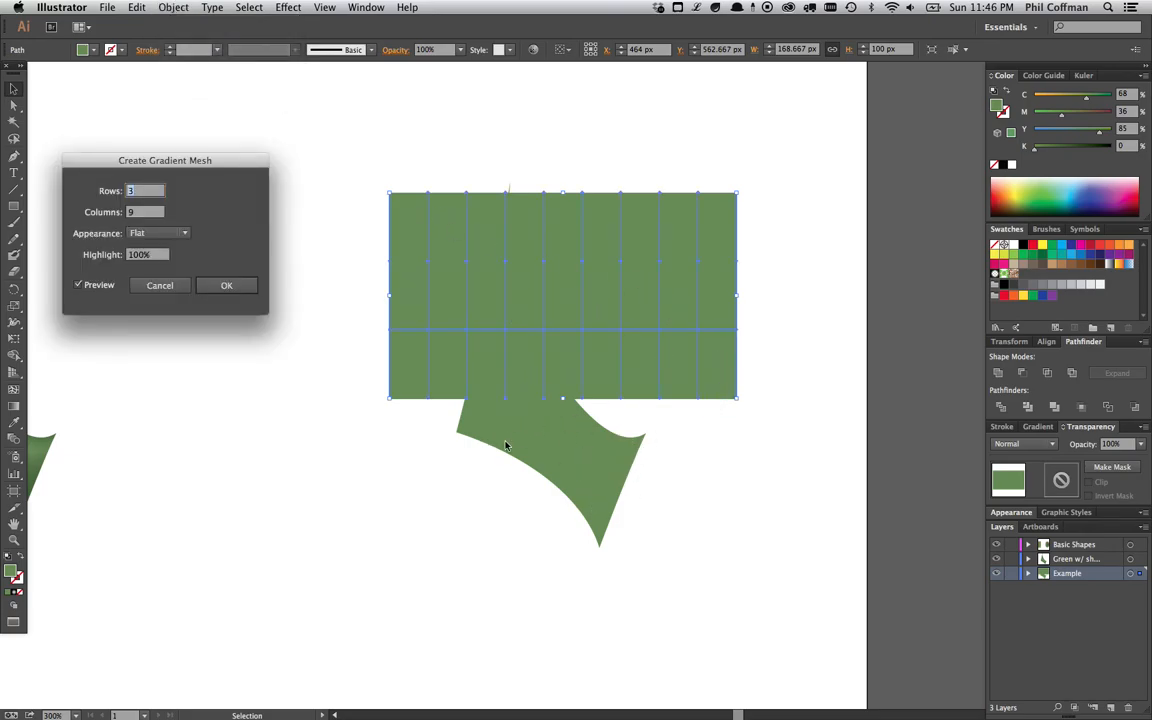
{"action": "left_click", "coordinate": [174, 286]}
- Inspect the shaded sail's highlight mesh by entering and leaving its isolation mode
{"action": "left_click_drag", "start_coordinate": [304, 472], "coordinate": [588, 409]}
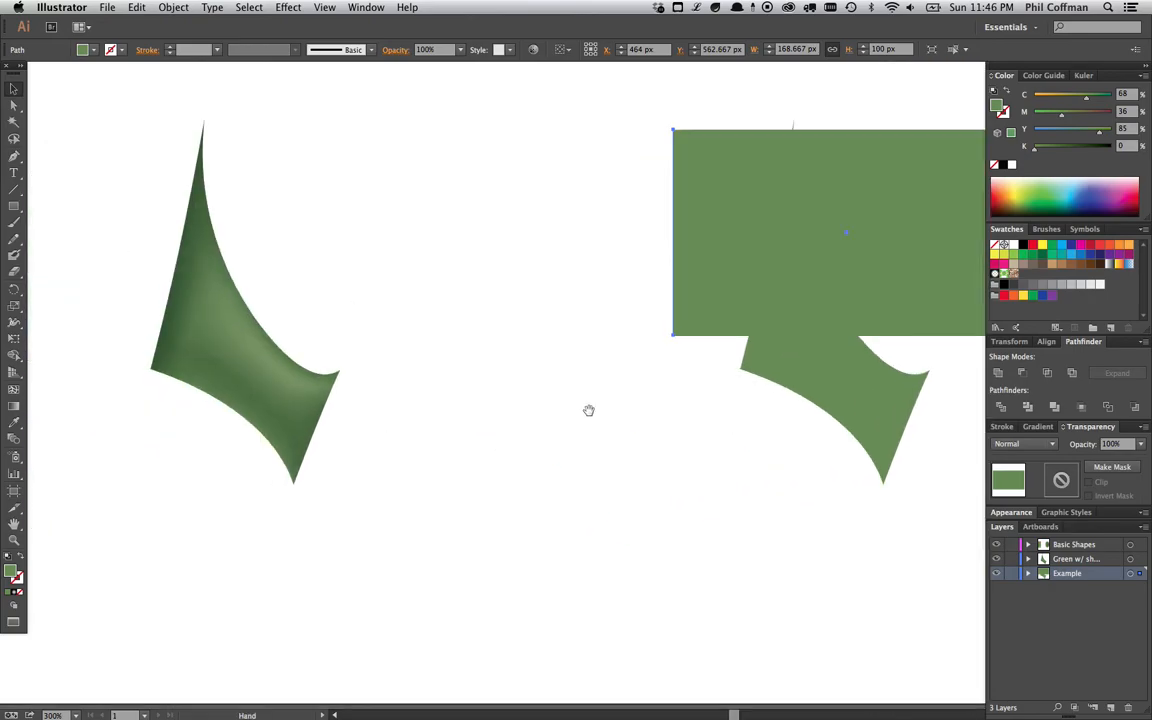
{"action": "left_click", "coordinate": [588, 409]}
{"action": "left_click_drag", "start_coordinate": [350, 304], "coordinate": [452, 380]}
{"action": "key", "text": "super+equal"}
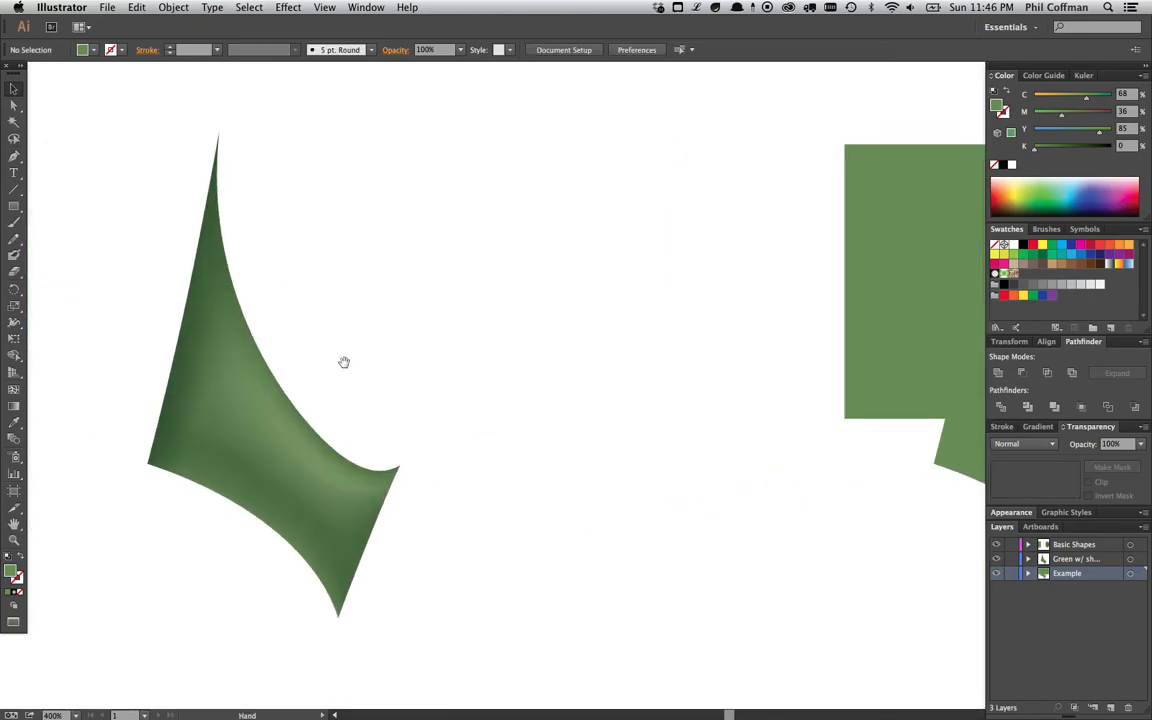
{"action": "left_click_drag", "start_coordinate": [345, 363], "coordinate": [398, 358]}
{"action": "left_click", "coordinate": [337, 476]}
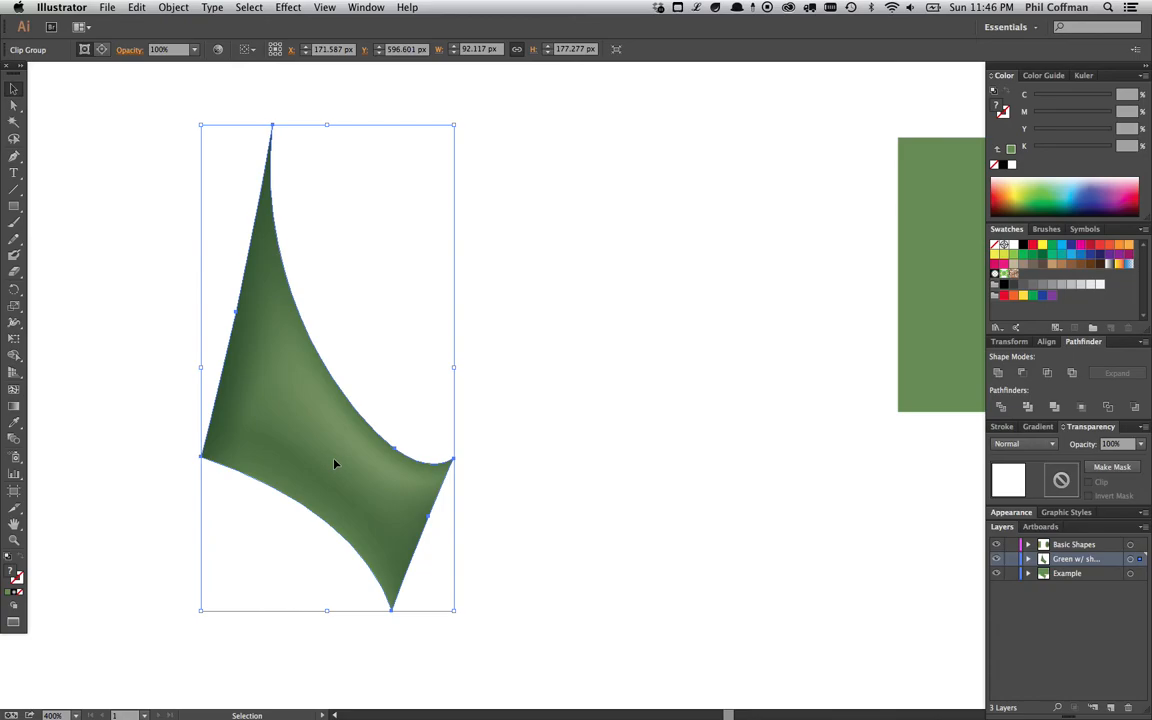
{"action": "double_click", "coordinate": [341, 492]}
{"action": "left_click", "coordinate": [338, 476]}
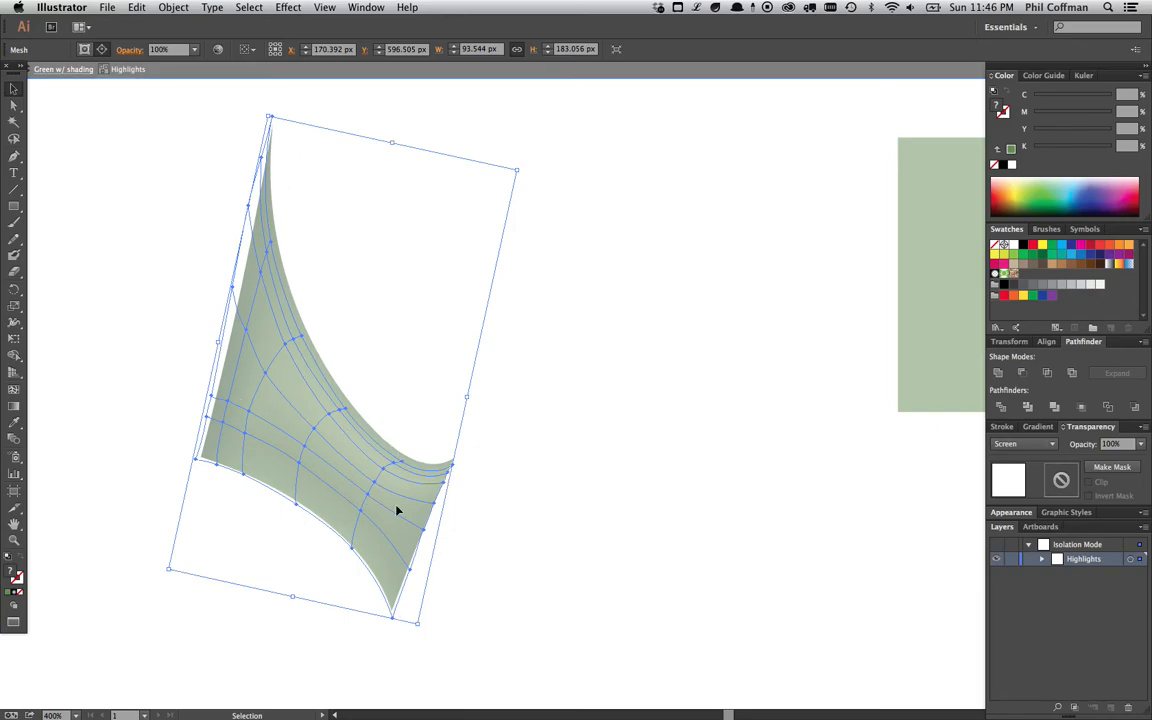
{"action": "double_click", "coordinate": [504, 489]}
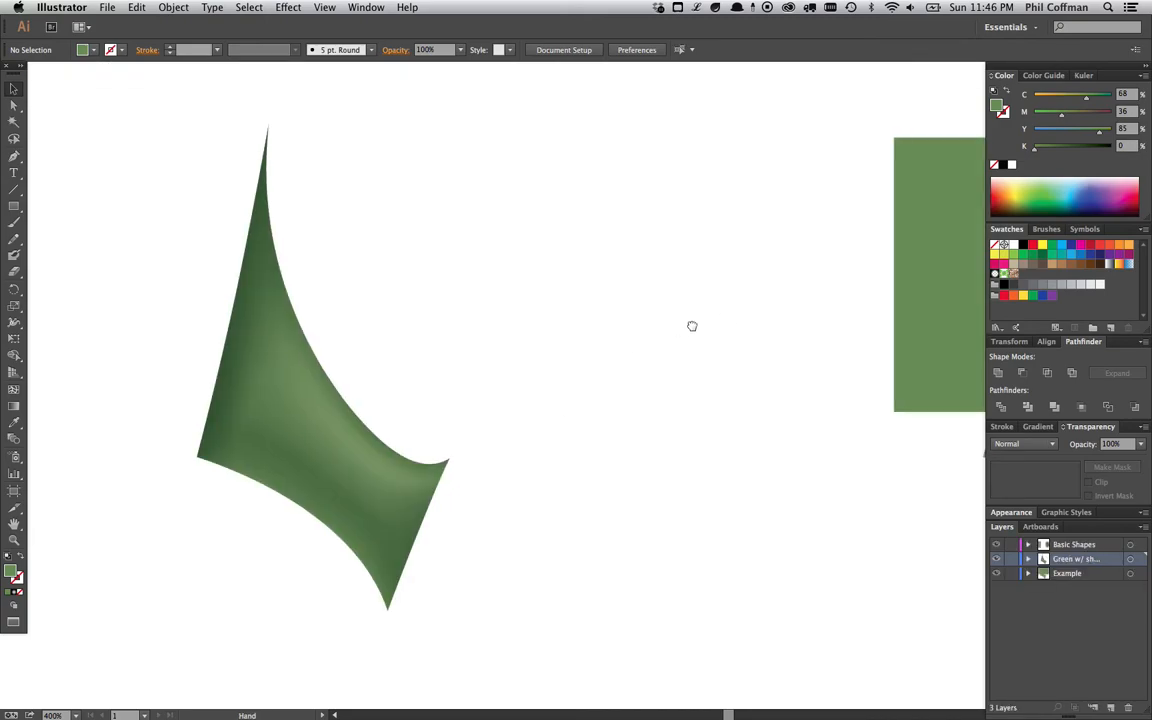
- Select the rectangle and convert it into a gradient mesh with 3 rows and 2 columns
{"action": "left_click_drag", "start_coordinate": [692, 326], "coordinate": [208, 352]}
{"action": "left_click", "coordinate": [718, 307]}
{"action": "left_click", "coordinate": [174, 8]}
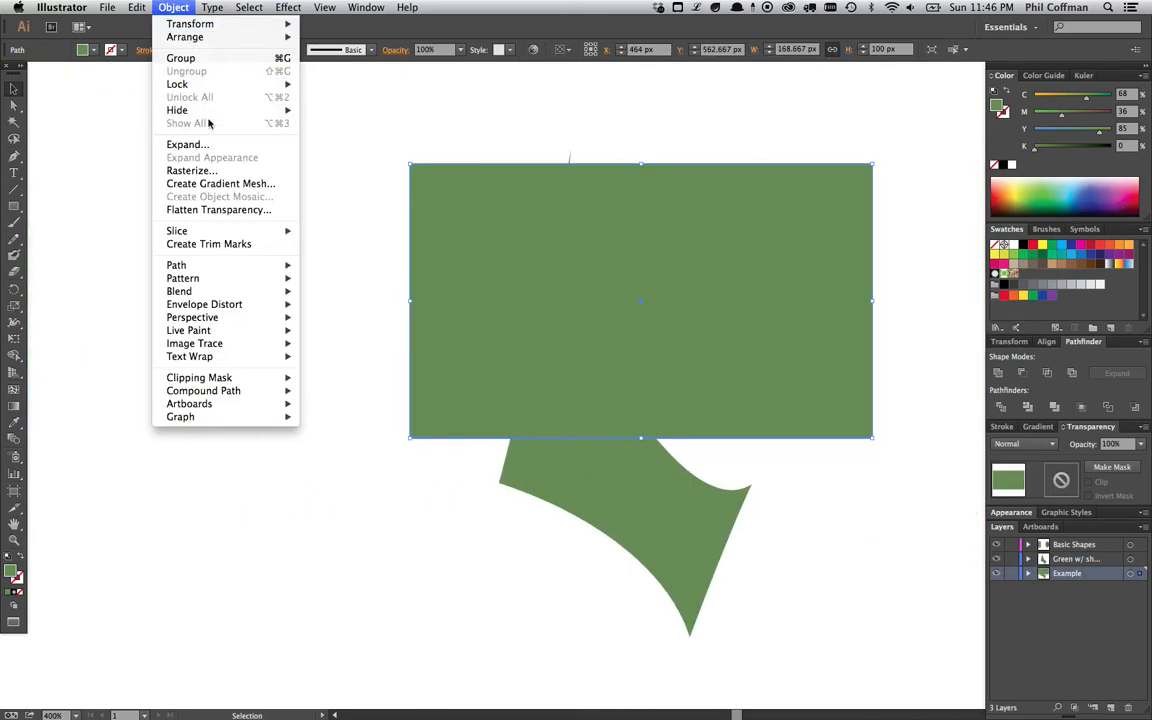
{"action": "left_click", "coordinate": [215, 184]}
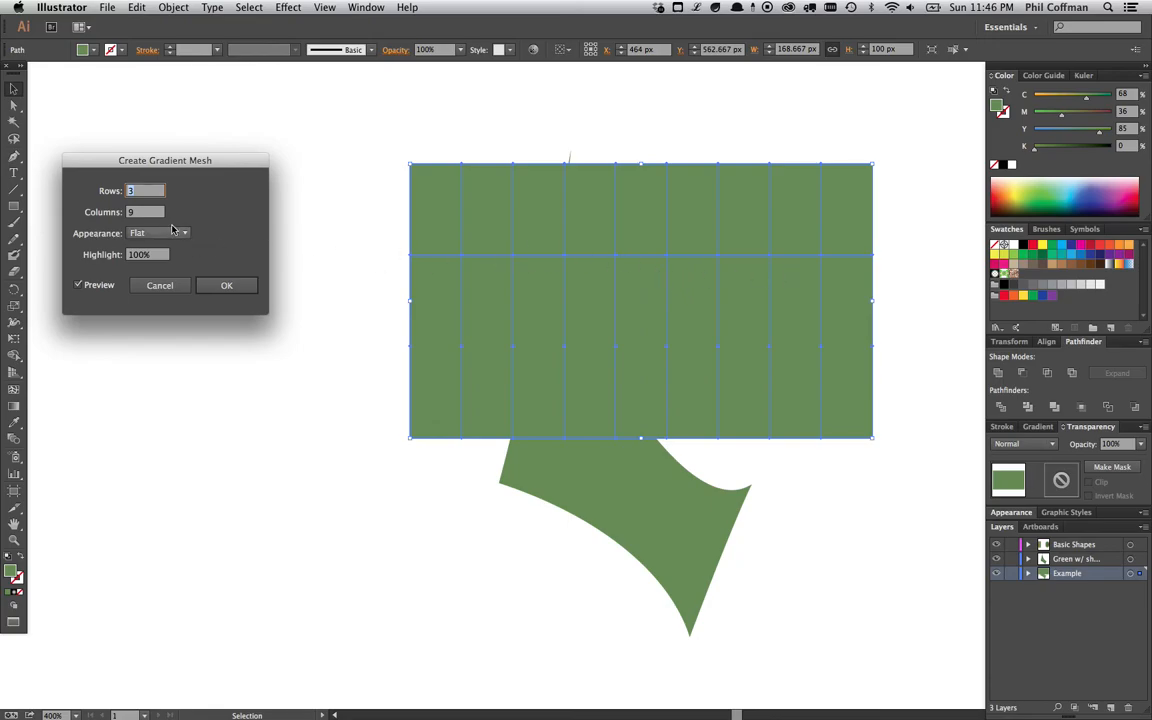
{"action": "key", "text": "Tab"}
{"action": "type", "text": "4"}
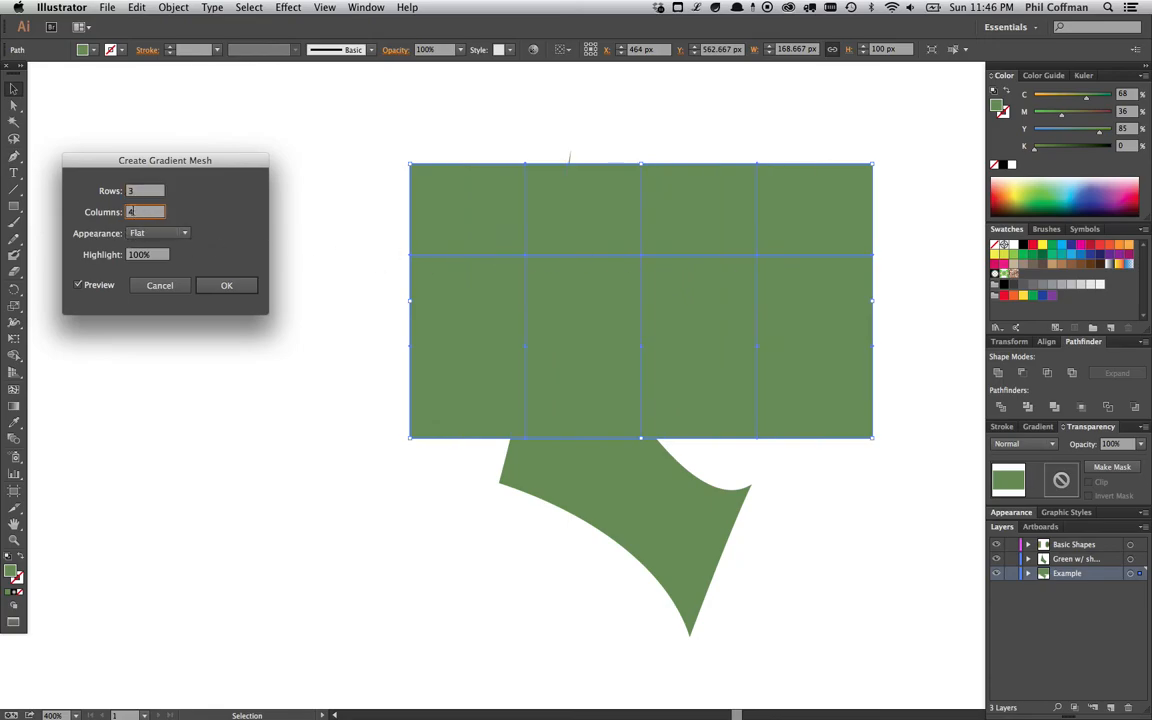
{"action": "key", "text": "BackSpace"}
{"action": "type", "text": "3"}
{"action": "left_click", "coordinate": [142, 191]}
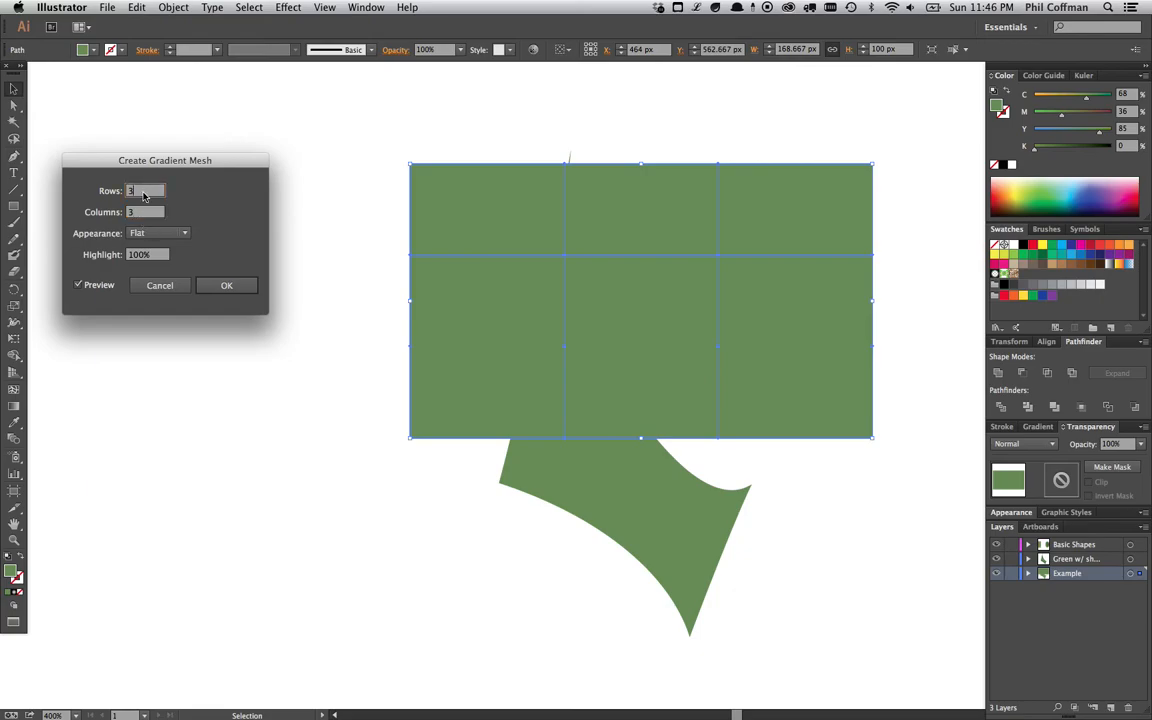
{"action": "key", "text": "Down"}
{"action": "key", "text": "Up"}
{"action": "left_click", "coordinate": [134, 211]}
{"action": "key", "text": "Down"}
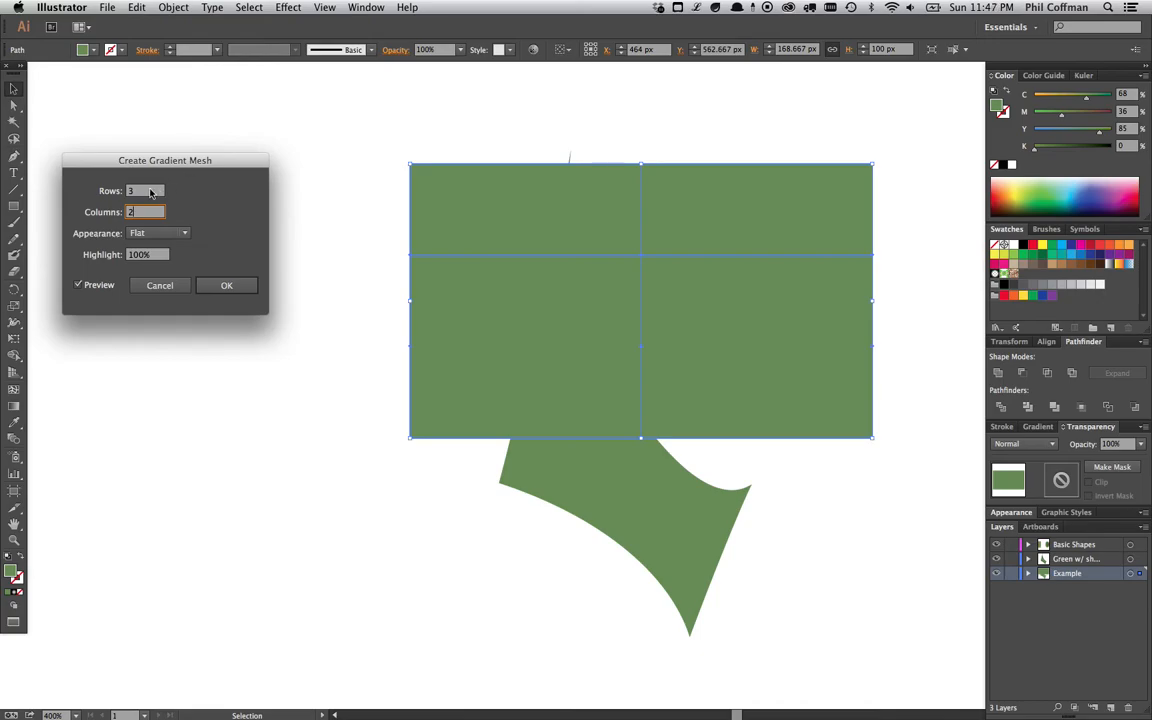
{"action": "left_click", "coordinate": [226, 285]}
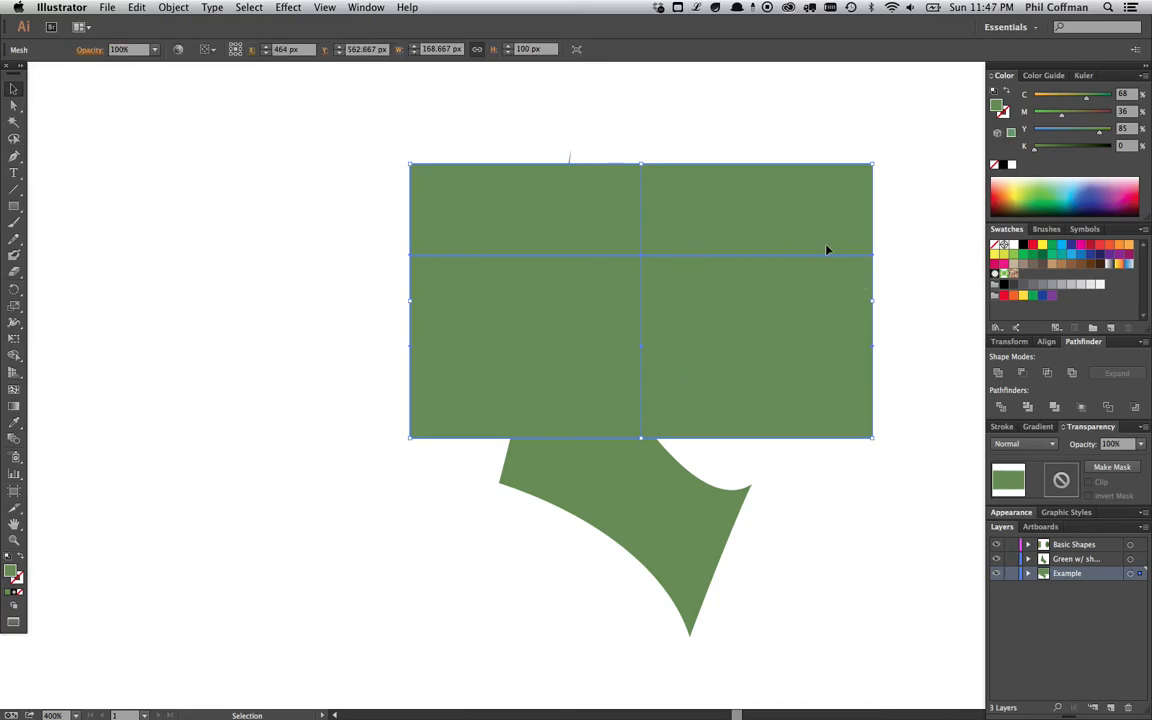
- Set the mesh rectangle's opacity to 50%
{"action": "scroll", "coordinate": [812, 285], "scroll_direction": "right", "scroll_amount": 3}
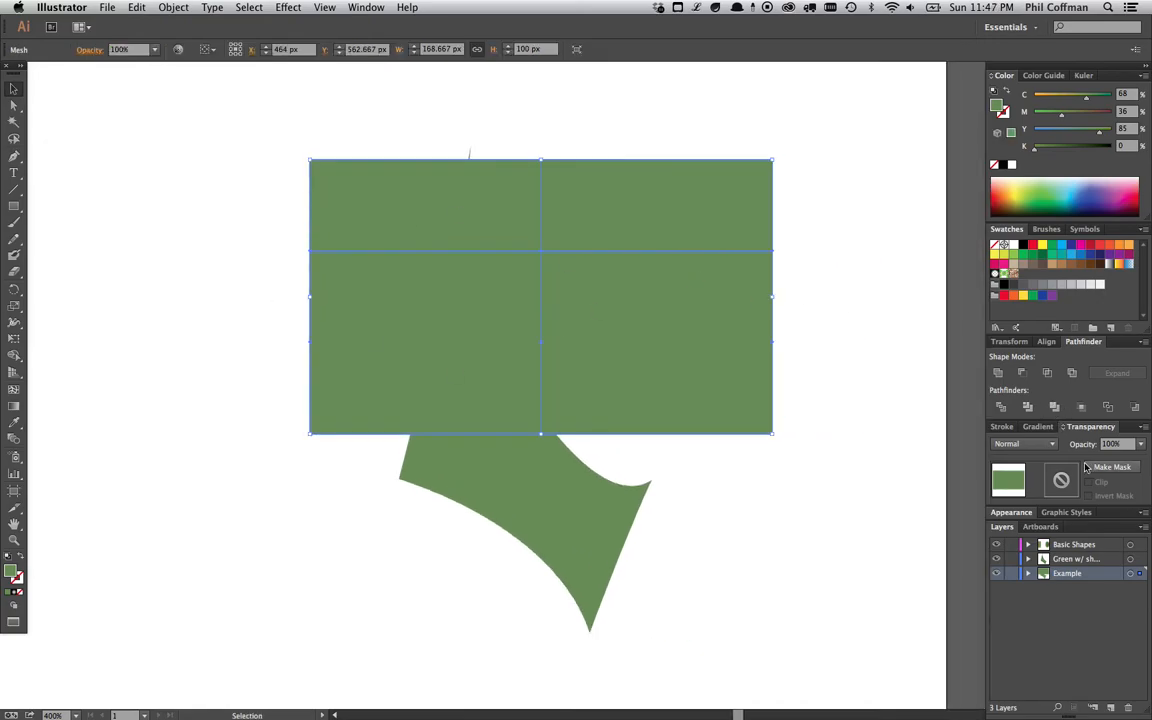
{"action": "left_click", "coordinate": [1137, 447]}
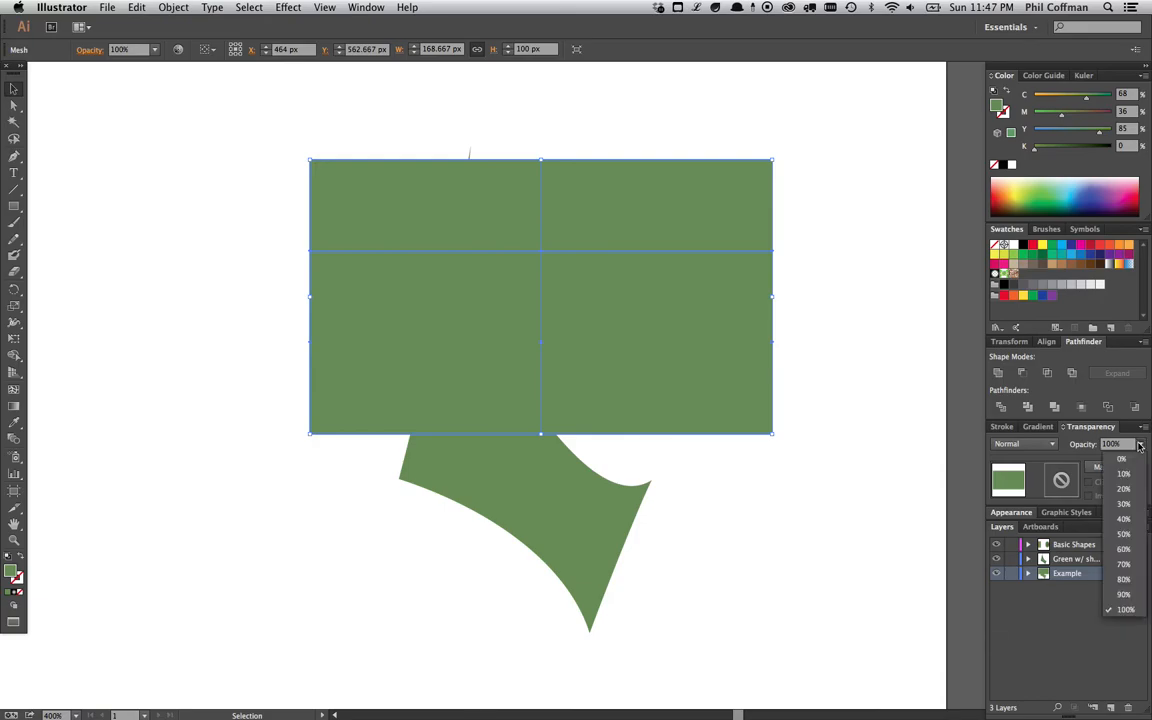
{"action": "left_click", "coordinate": [1125, 480]}
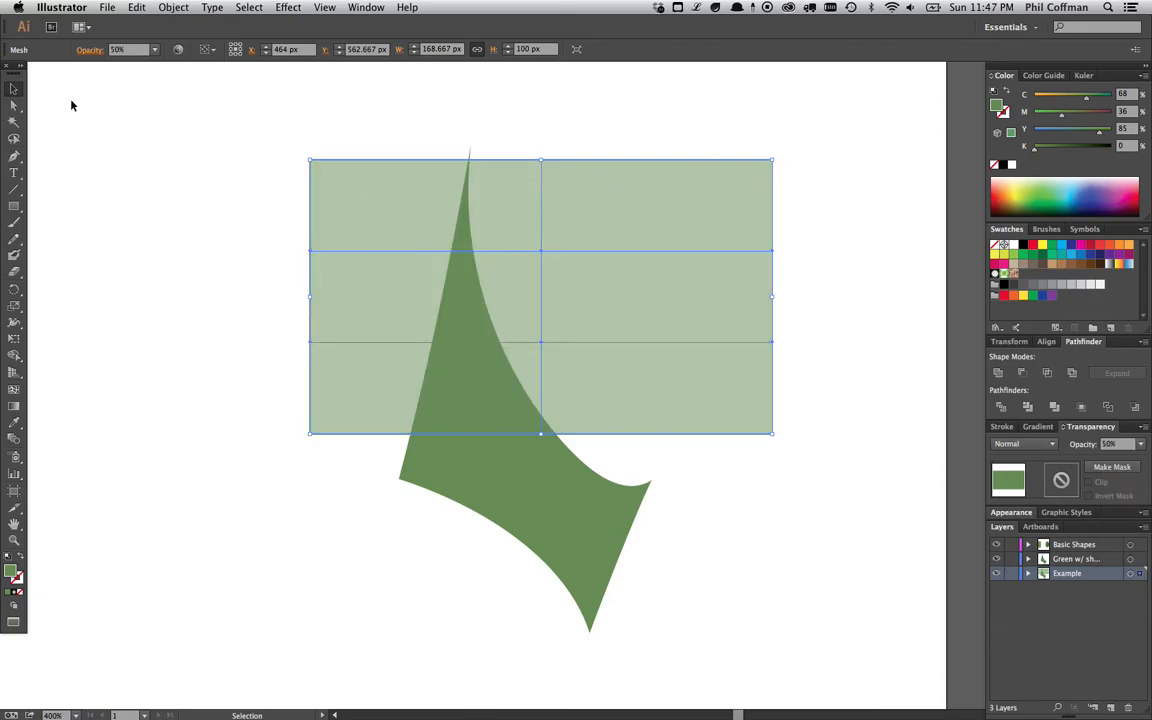
- Rotate the translucent mesh rectangle diagonally and position it over the sail shape
{"action": "left_click_drag", "start_coordinate": [776, 152], "coordinate": [800, 345]}
{"action": "left_click_drag", "start_coordinate": [646, 302], "coordinate": [678, 390]}
{"action": "key", "text": "space"}
{"action": "left_click_drag", "start_coordinate": [800, 415], "coordinate": [800, 406]}
{"action": "left_click_drag", "start_coordinate": [441, 468], "coordinate": [417, 490]}
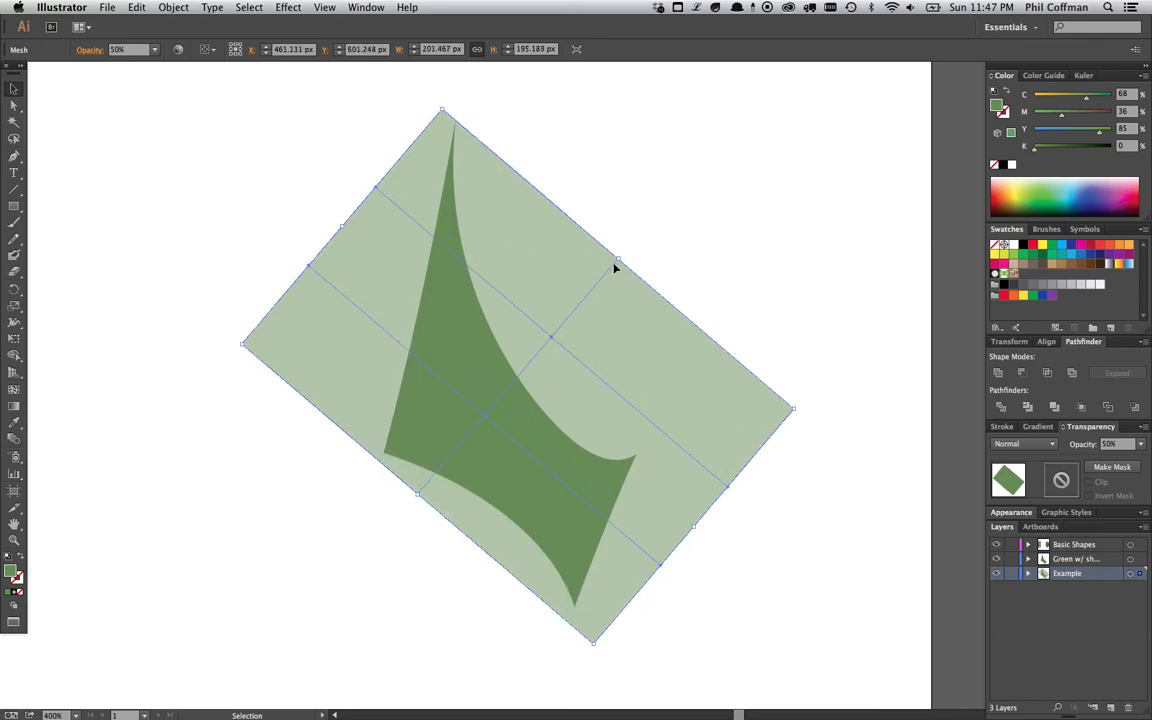
{"action": "left_click_drag", "start_coordinate": [617, 261], "coordinate": [625, 251]}
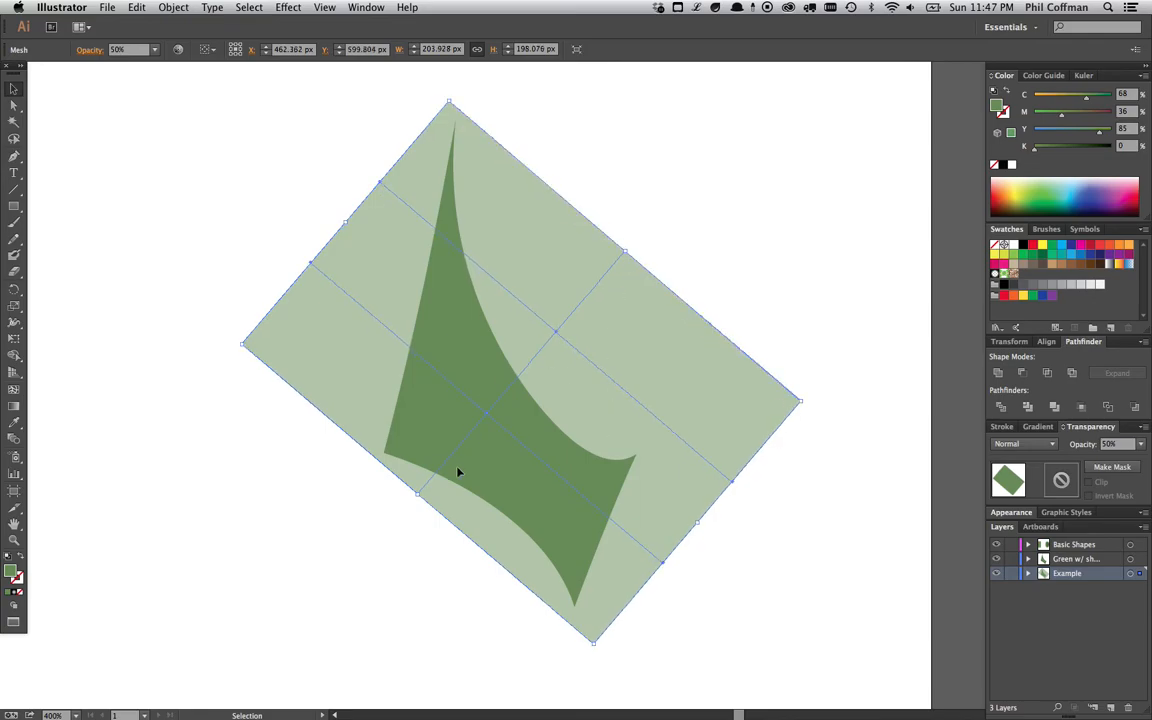
{"action": "left_click_drag", "start_coordinate": [810, 399], "coordinate": [810, 401]}
{"action": "key", "text": "space"}
{"action": "left_click_drag", "start_coordinate": [556, 341], "coordinate": [566, 341]}
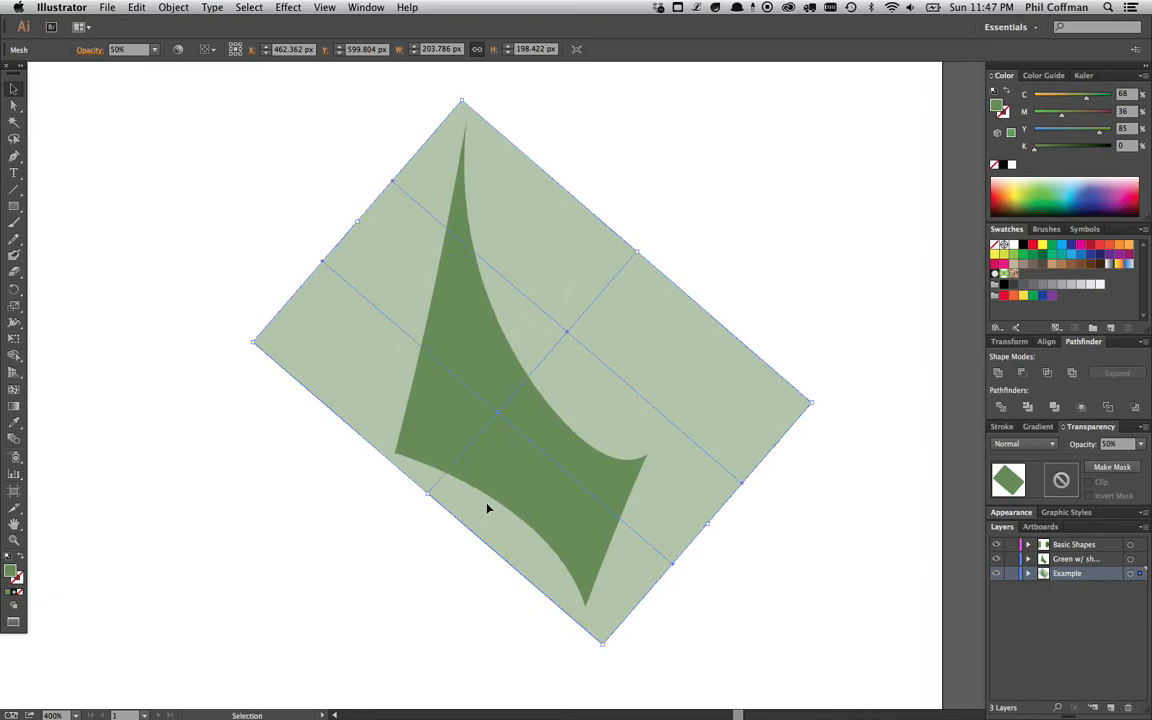
{"action": "left_click_drag", "start_coordinate": [536, 282], "coordinate": [551, 285]}
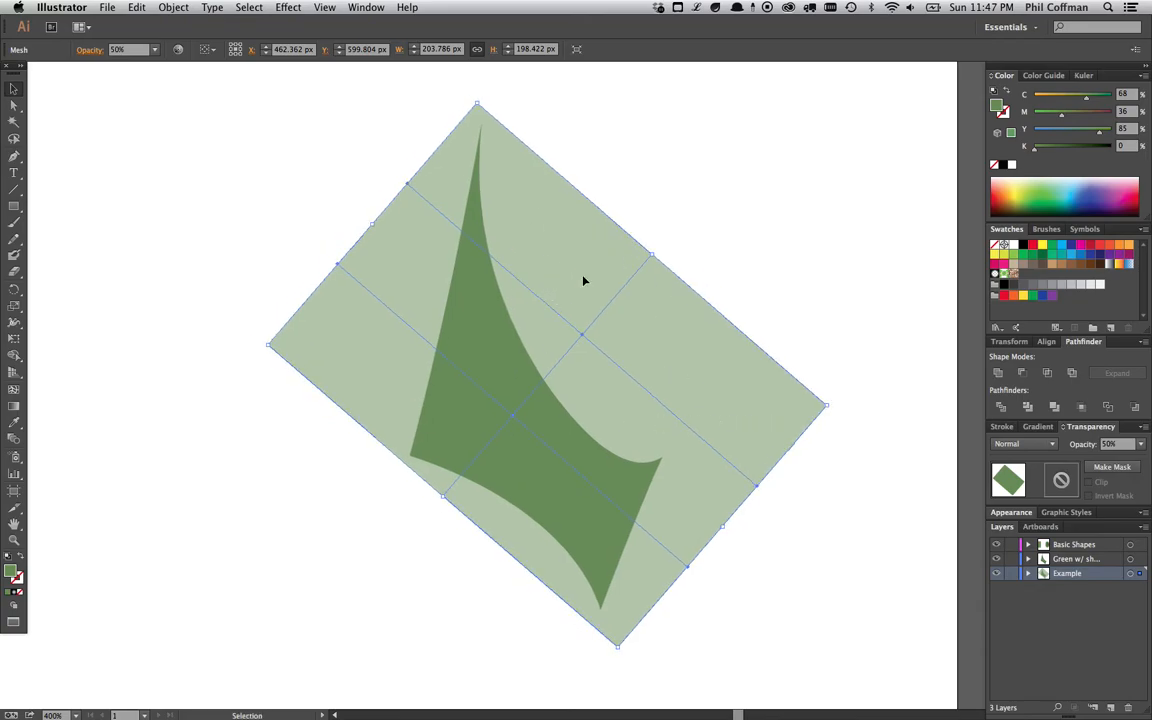
- With Direct Selection, drag the mesh's top corner and left-edge points in onto the sail's left edge
{"action": "left_click", "coordinate": [14, 104]}
{"action": "left_click", "coordinate": [477, 103]}
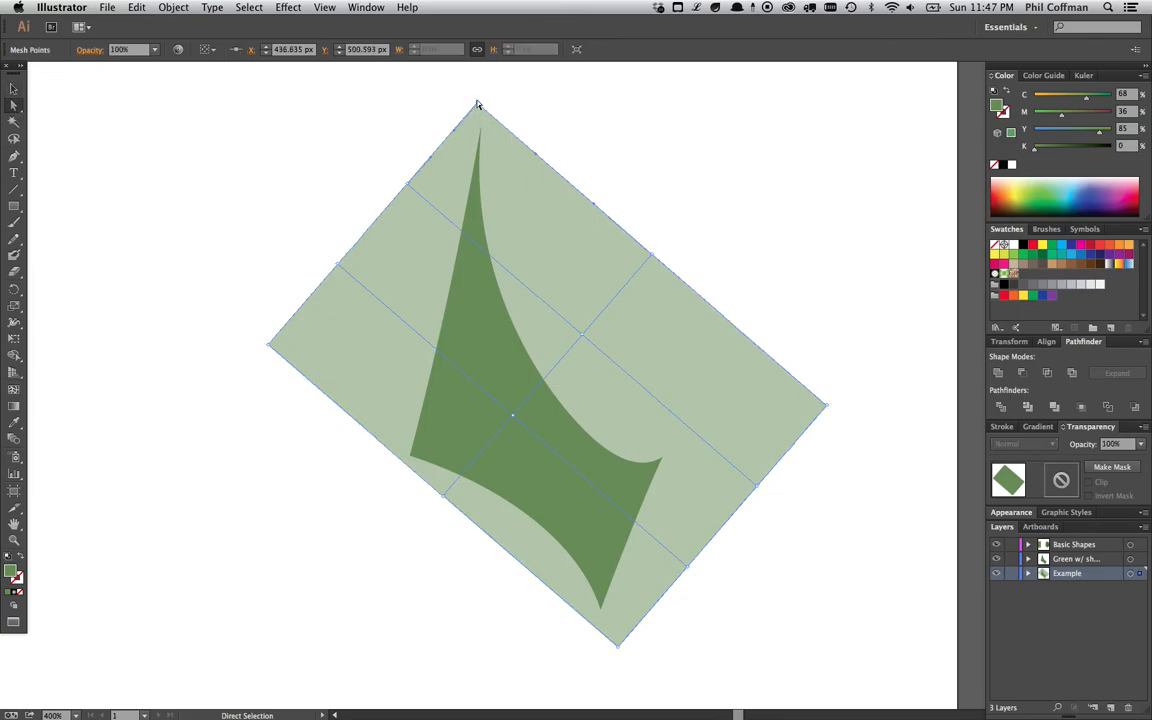
{"action": "left_click_drag", "start_coordinate": [477, 103], "coordinate": [480, 110]}
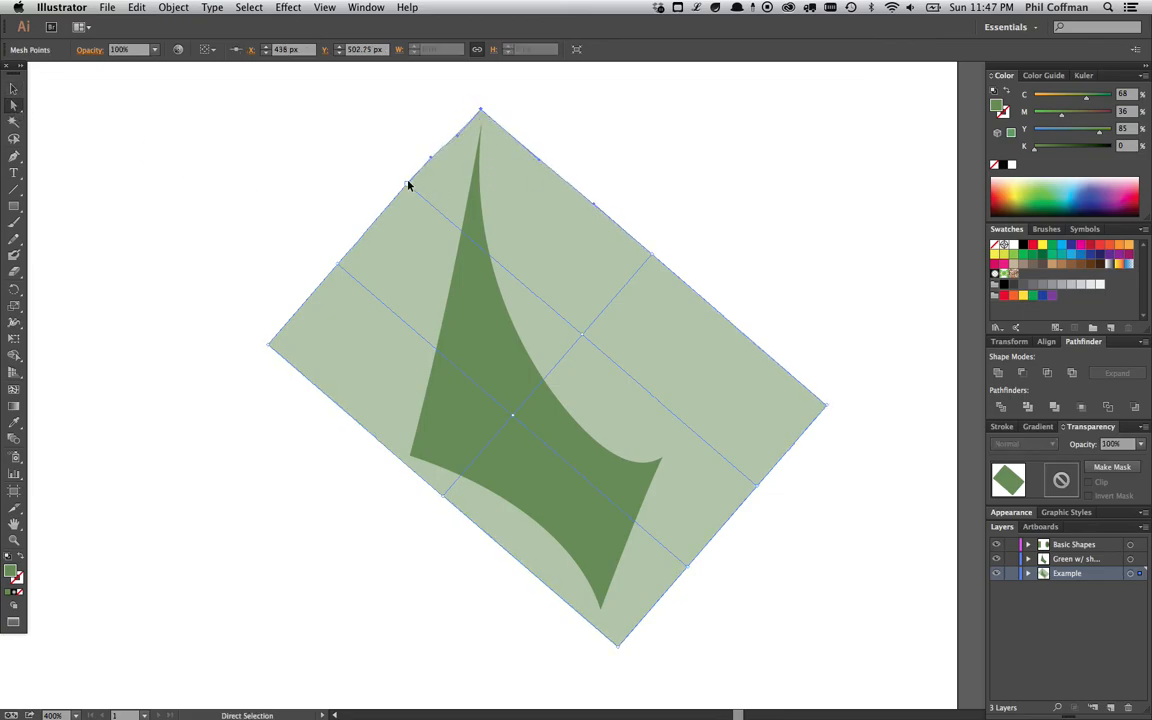
{"action": "left_click_drag", "start_coordinate": [408, 184], "coordinate": [426, 349]}
{"action": "left_click_drag", "start_coordinate": [271, 348], "coordinate": [427, 383]}
- Pull the mesh's lower-left edge point, bottom corner, right-side points and right corner in toward the sail's outline
{"action": "key", "text": "super+equal"}
{"action": "key", "text": "space"}
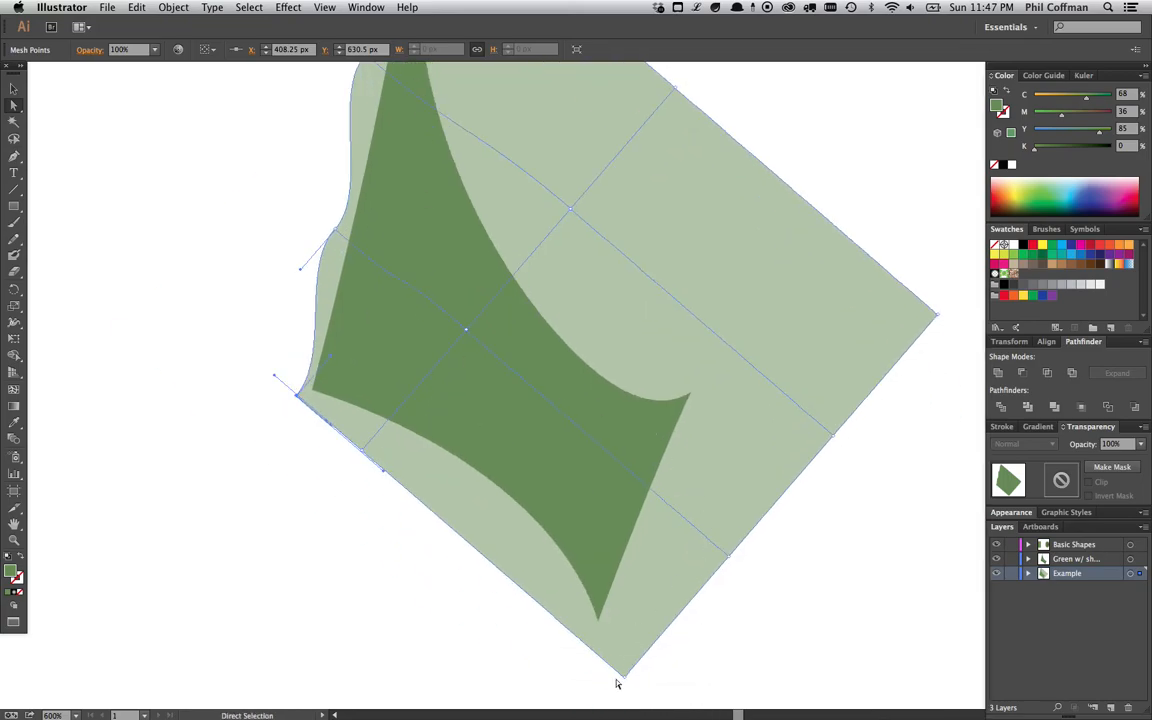
{"action": "left_click_drag", "start_coordinate": [363, 454], "coordinate": [464, 476]}
{"action": "left_click_drag", "start_coordinate": [621, 677], "coordinate": [598, 633]}
{"action": "left_click_drag", "start_coordinate": [730, 565], "coordinate": [638, 584]}
{"action": "left_click_drag", "start_coordinate": [830, 447], "coordinate": [678, 467]}
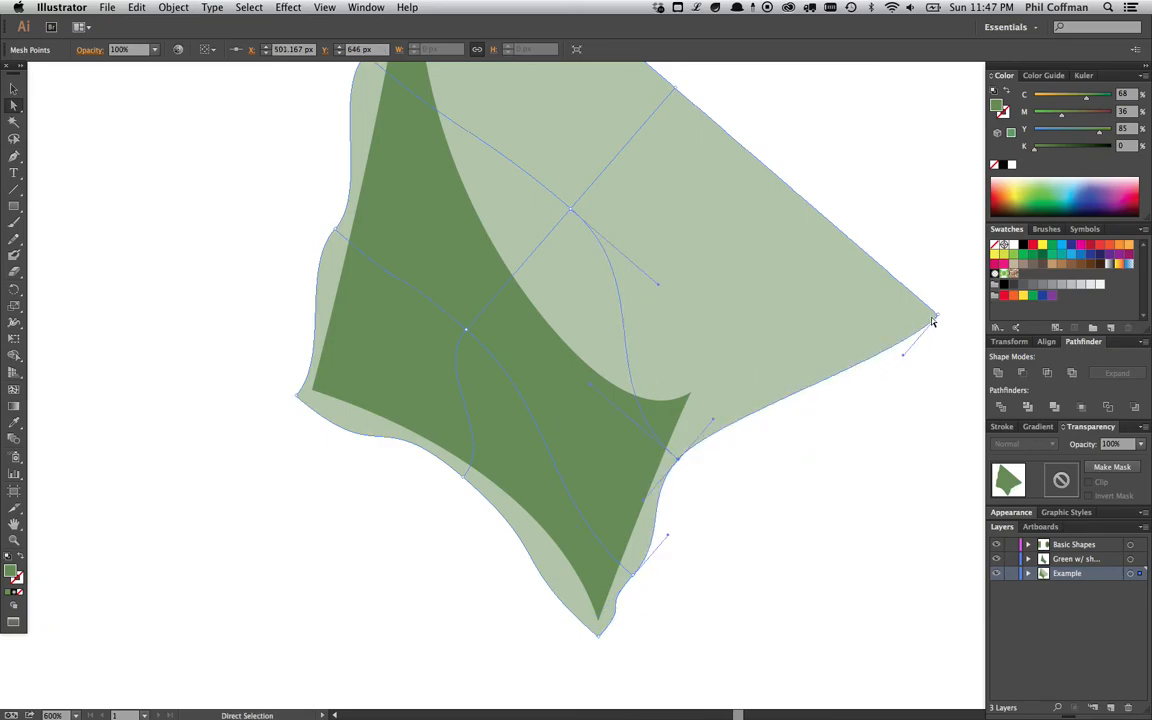
{"action": "left_click_drag", "start_coordinate": [937, 318], "coordinate": [705, 390]}
- Reposition the interior mesh points and the top-right corner so the mesh lines follow the sail's curved edges
{"action": "left_click_drag", "start_coordinate": [584, 323], "coordinate": [586, 458]}
{"action": "left_click_drag", "start_coordinate": [571, 343], "coordinate": [501, 412]}
{"action": "left_click_drag", "start_coordinate": [466, 465], "coordinate": [468, 517]}
{"action": "left_click", "coordinate": [499, 411]}
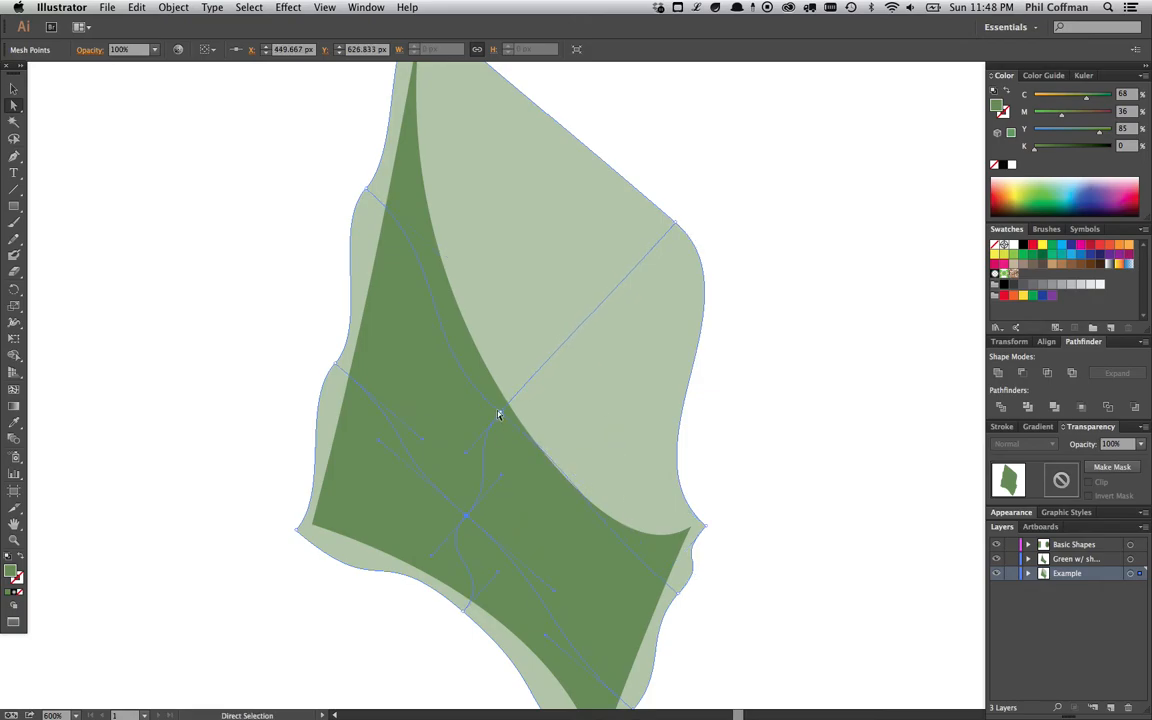
{"action": "left_click_drag", "start_coordinate": [499, 419], "coordinate": [495, 449]}
{"action": "left_click_drag", "start_coordinate": [675, 224], "coordinate": [528, 404]}
{"action": "left_click_drag", "start_coordinate": [645, 512], "coordinate": [630, 371]}
{"action": "left_click_drag", "start_coordinate": [607, 168], "coordinate": [661, 291]}
{"action": "left_click_drag", "start_coordinate": [578, 206], "coordinate": [531, 254]}
- Adjust the top tip's mesh point and its handles so the mesh edges match the sail's pointed top
{"action": "left_click_drag", "start_coordinate": [490, 134], "coordinate": [495, 137]}
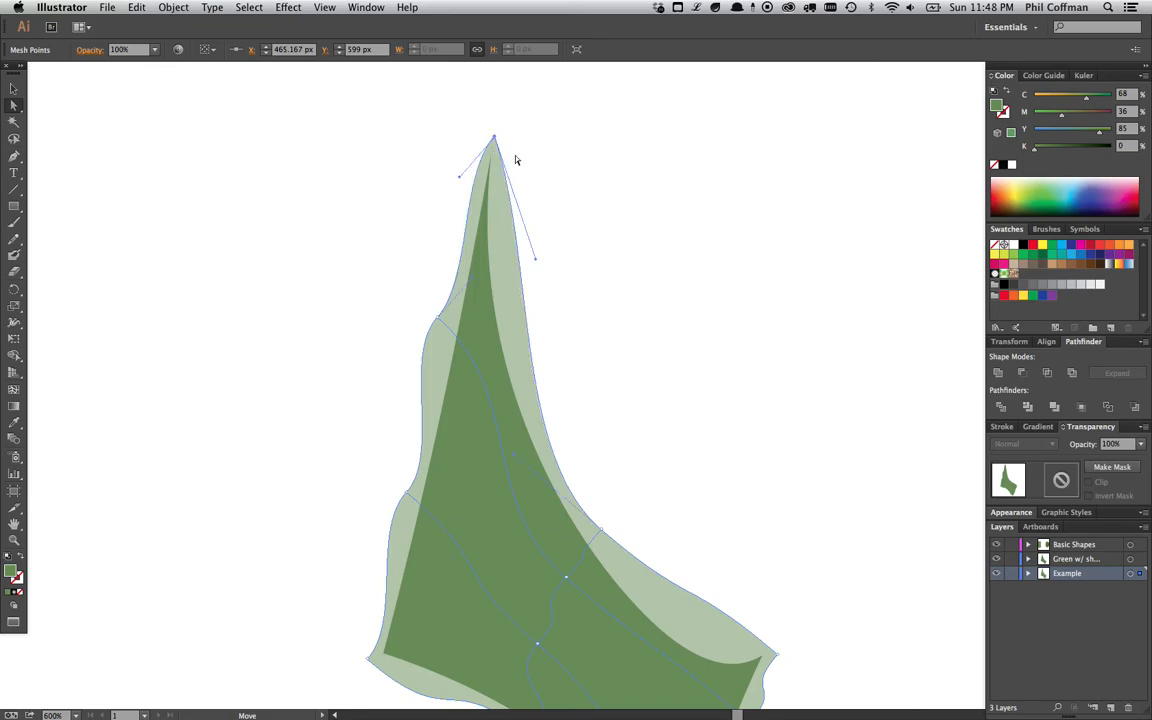
{"action": "left_click_drag", "start_coordinate": [537, 262], "coordinate": [515, 265]}
{"action": "left_click_drag", "start_coordinate": [459, 177], "coordinate": [460, 200]}
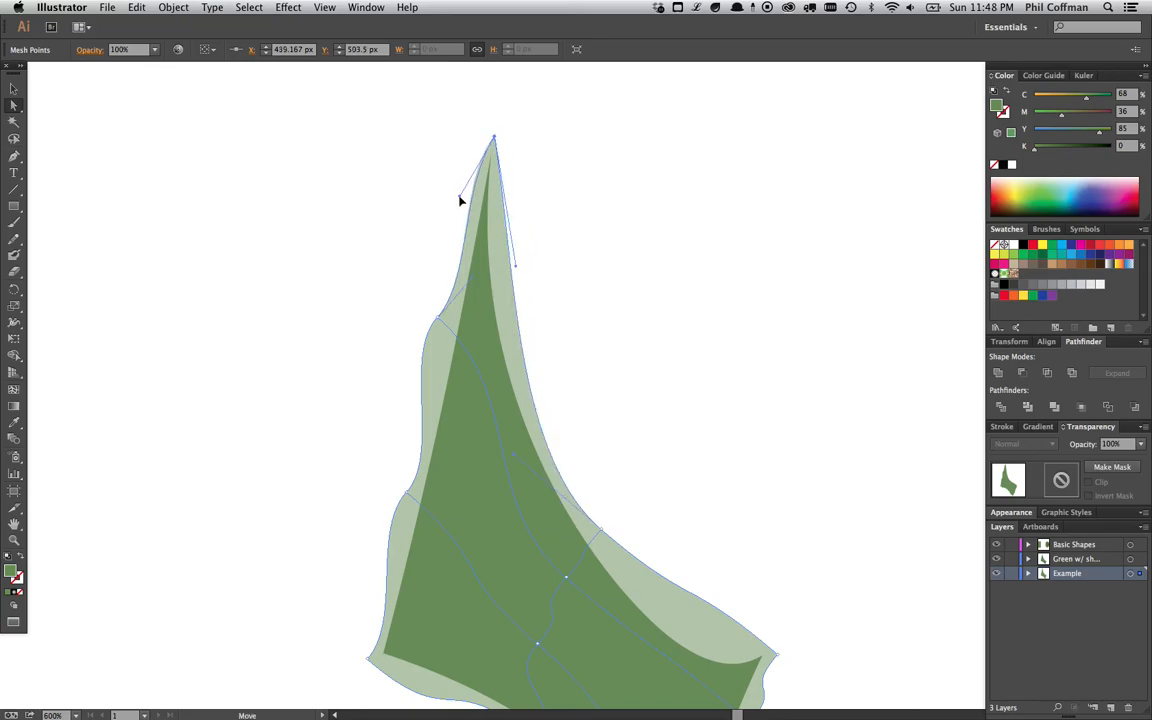
{"action": "left_click", "coordinate": [443, 318]}
{"action": "left_click_drag", "start_coordinate": [473, 290], "coordinate": [445, 328]}
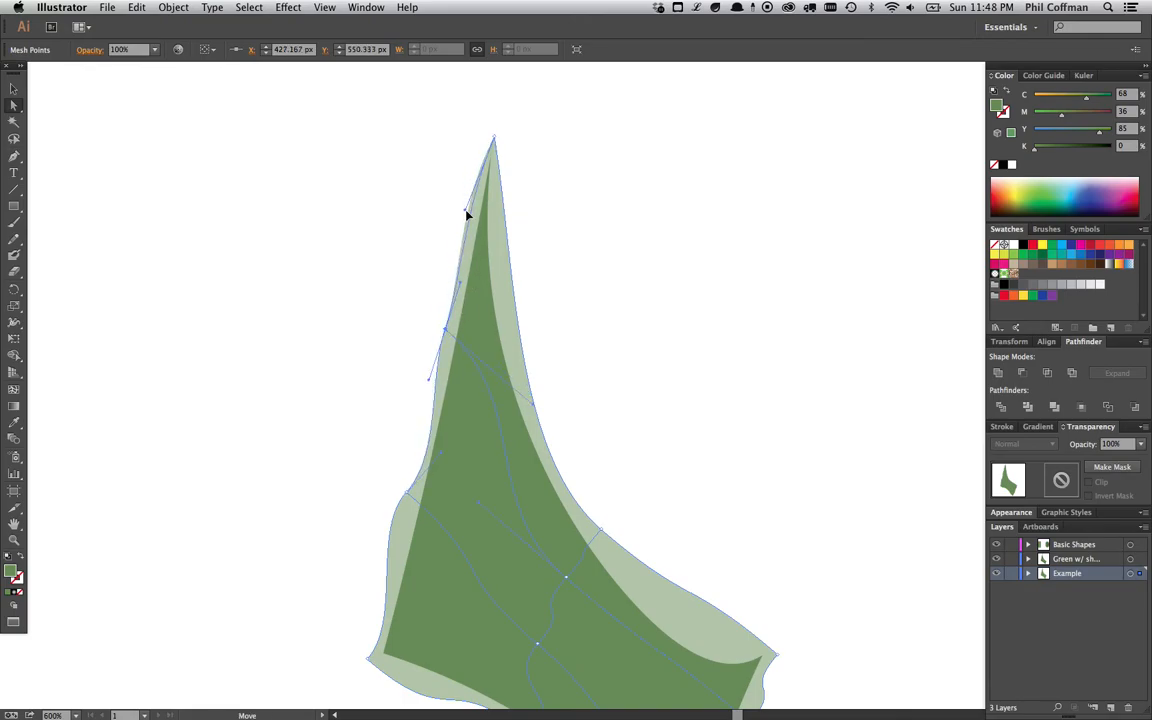
{"action": "left_click", "coordinate": [492, 138]}
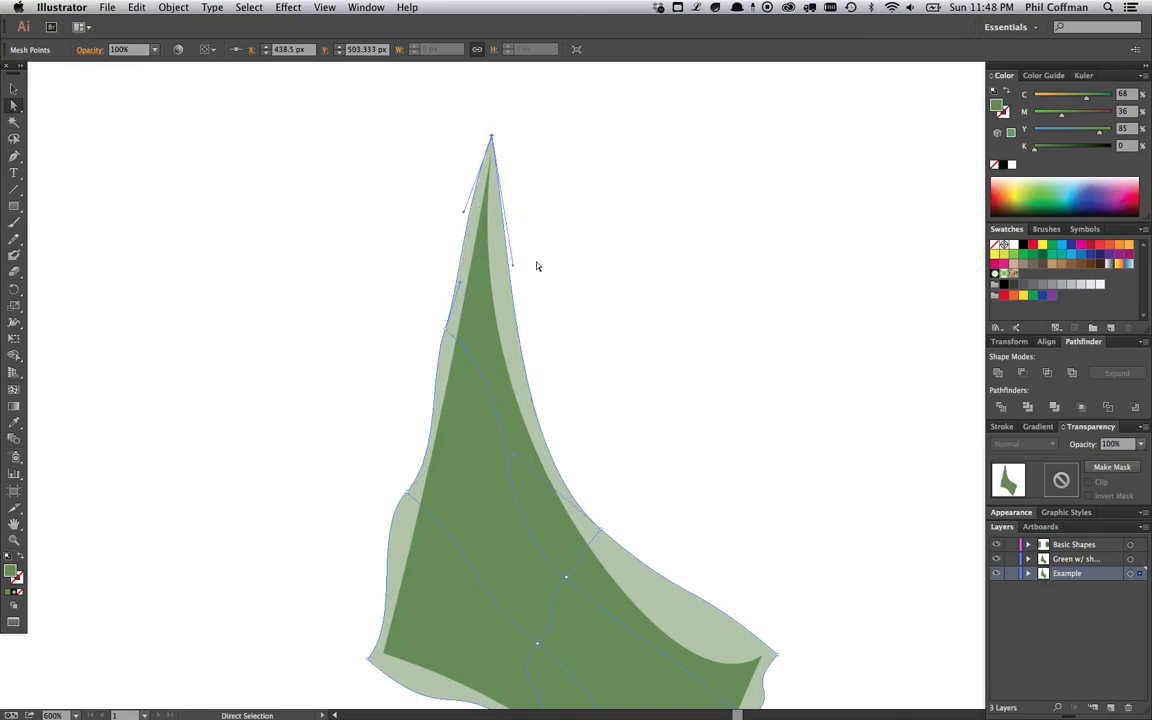
{"action": "left_click_drag", "start_coordinate": [513, 265], "coordinate": [495, 256]}
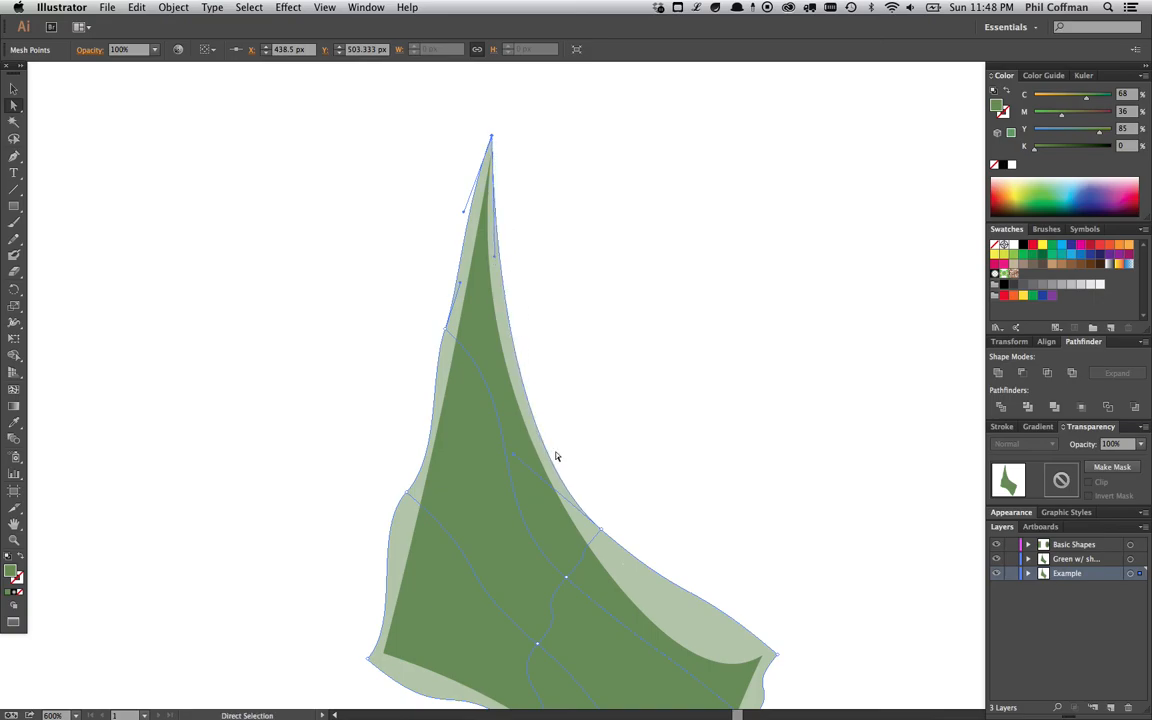
{"action": "left_click_drag", "start_coordinate": [513, 456], "coordinate": [503, 439]}
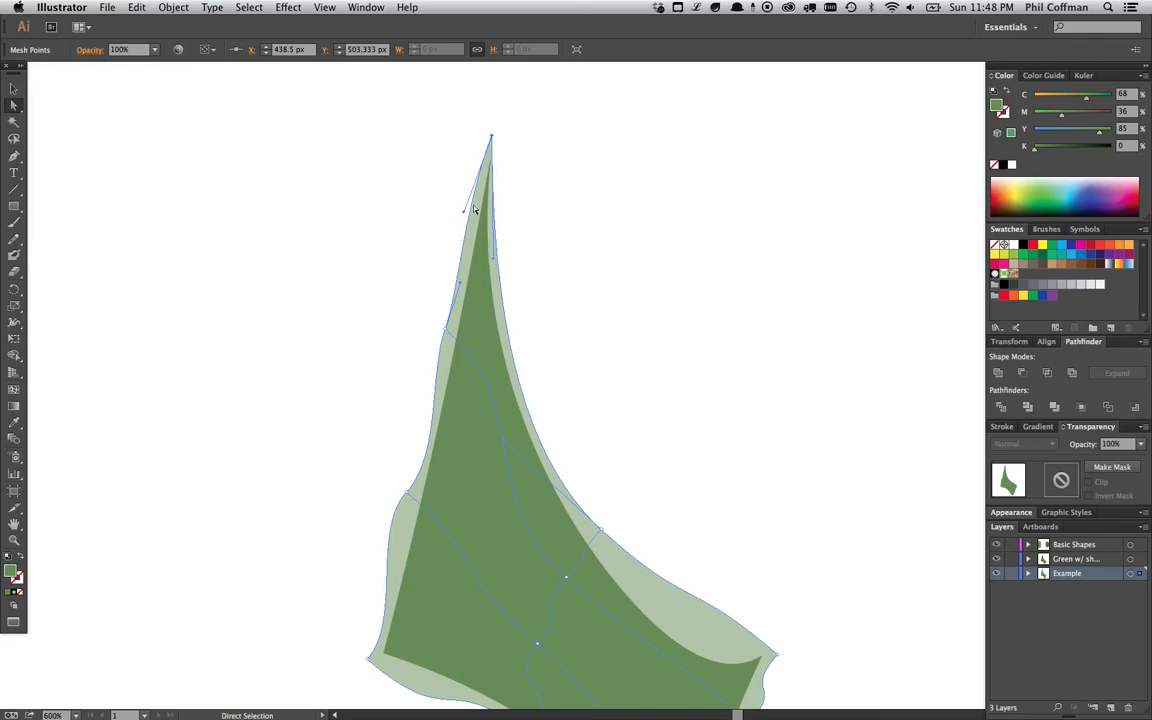
{"action": "left_click_drag", "start_coordinate": [492, 137], "coordinate": [495, 139]}
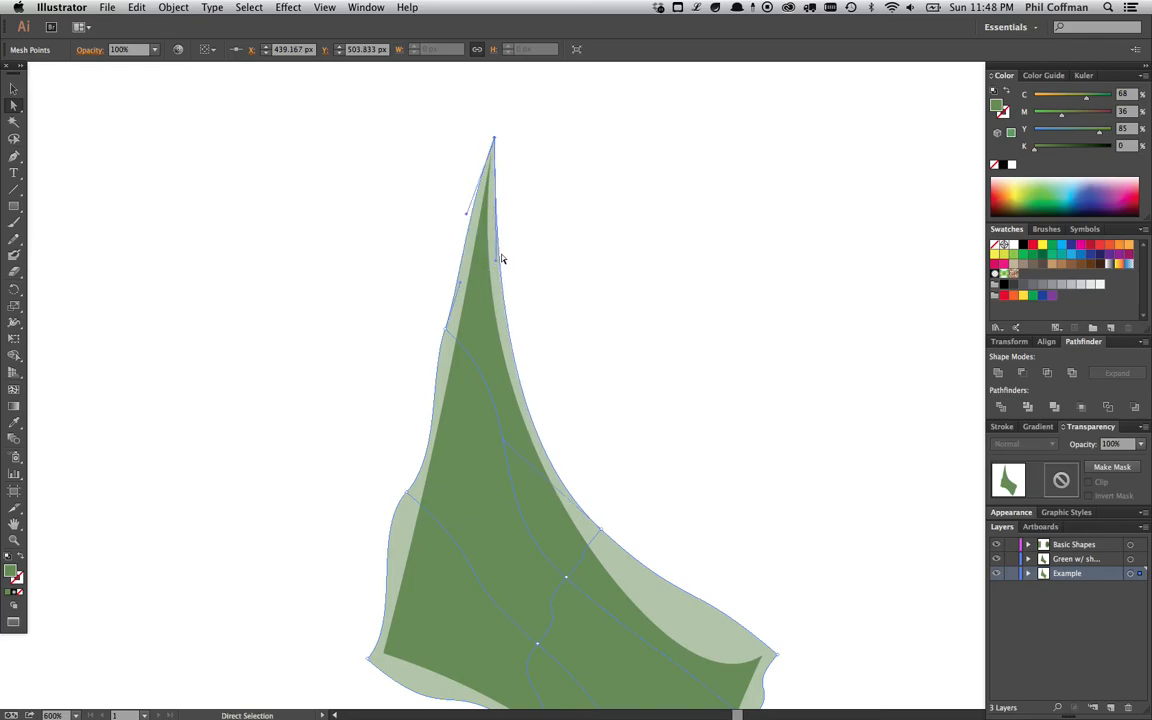
{"action": "left_click_drag", "start_coordinate": [532, 335], "coordinate": [532, 313]}
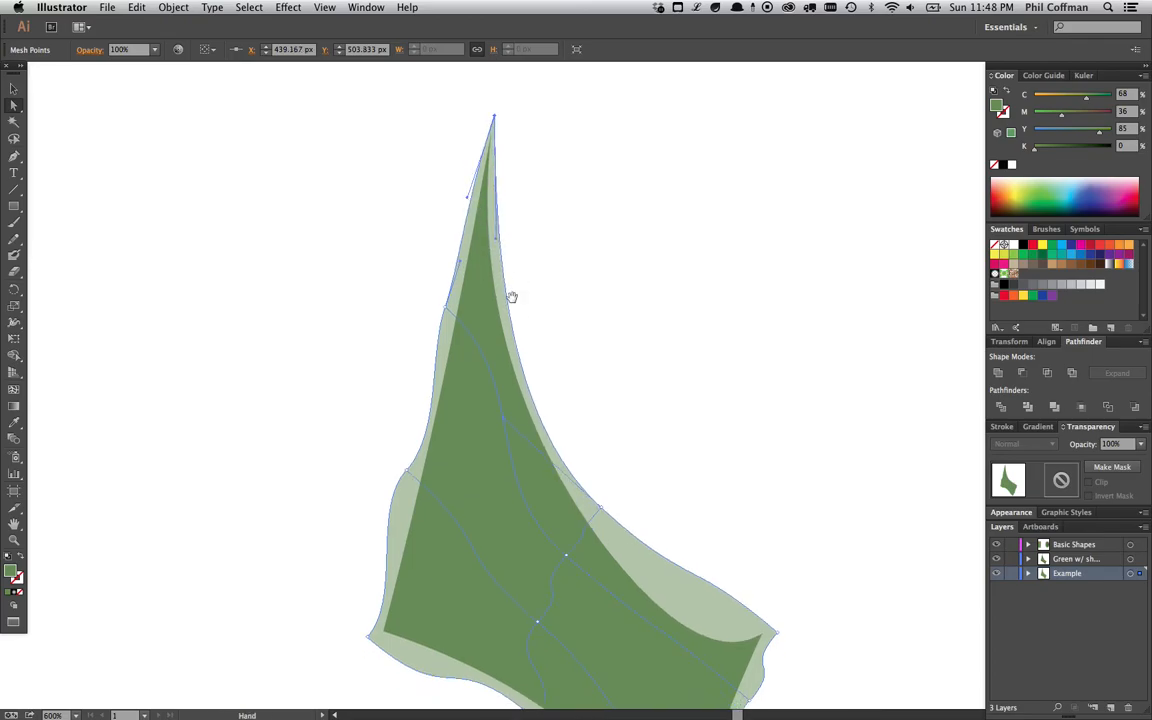
- Tweak the left-edge and lower-left mesh points and handles to match the sail's left and bottom edges
{"action": "scroll", "coordinate": [447, 281], "scroll_direction": "down", "scroll_amount": 2}
{"action": "left_click", "coordinate": [447, 266]}
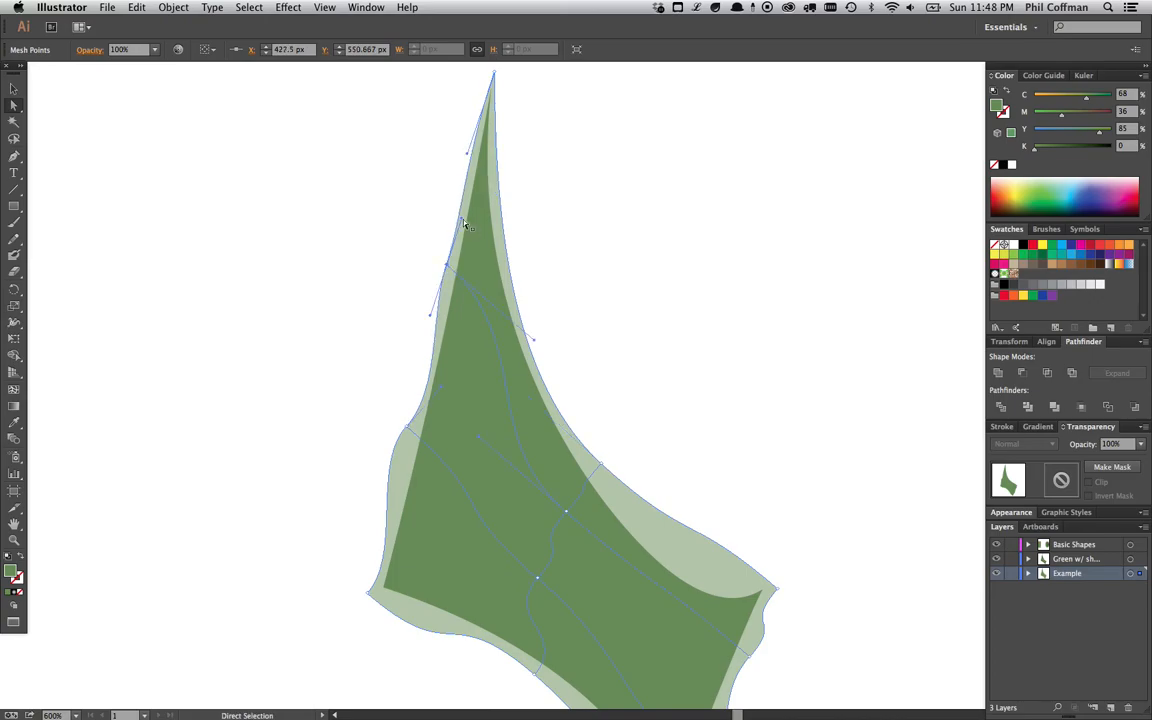
{"action": "left_click_drag", "start_coordinate": [448, 267], "coordinate": [449, 271]}
{"action": "left_click_drag", "start_coordinate": [485, 328], "coordinate": [488, 287]}
{"action": "left_click_drag", "start_coordinate": [410, 387], "coordinate": [416, 386]}
{"action": "left_click_drag", "start_coordinate": [450, 347], "coordinate": [431, 327]}
{"action": "left_click_drag", "start_coordinate": [416, 386], "coordinate": [417, 380]}
{"action": "left_click", "coordinate": [371, 553]}
{"action": "left_click_drag", "start_coordinate": [406, 514], "coordinate": [385, 506]}
{"action": "left_click_drag", "start_coordinate": [371, 553], "coordinate": [381, 554]}
{"action": "left_click_drag", "start_coordinate": [486, 548], "coordinate": [466, 419]}
{"action": "left_click_drag", "start_coordinate": [446, 499], "coordinate": [455, 458]}
{"action": "left_click", "coordinate": [518, 504]}
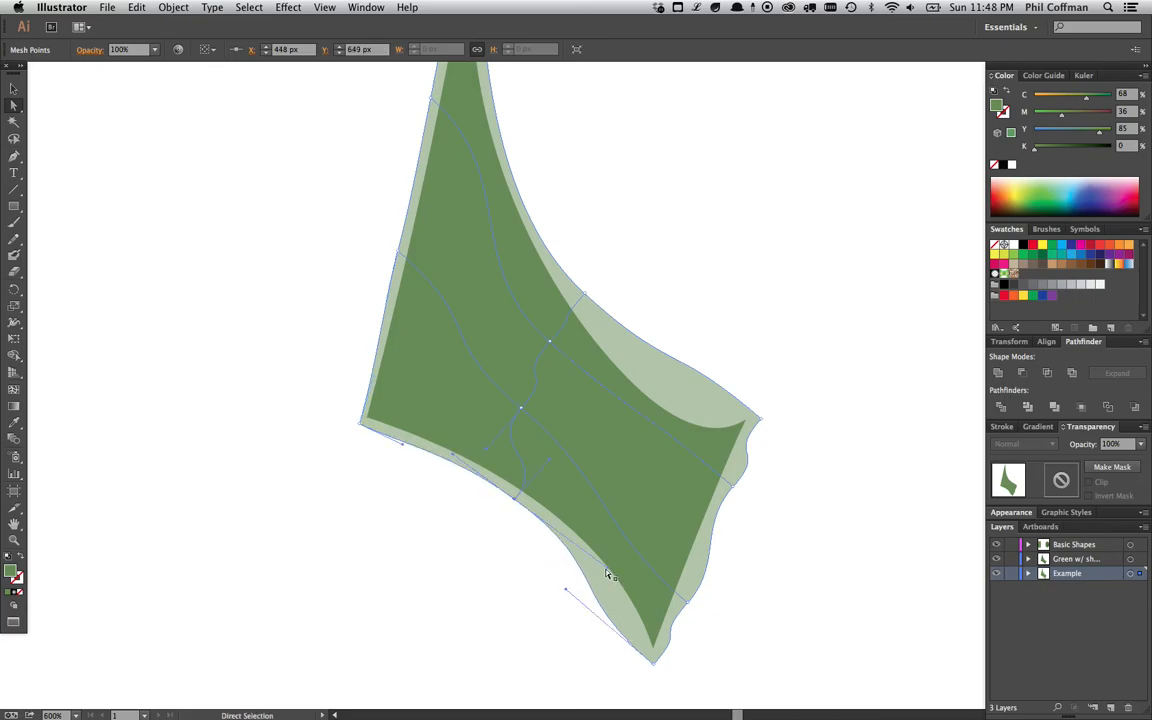
{"action": "left_click_drag", "start_coordinate": [566, 589], "coordinate": [619, 601]}
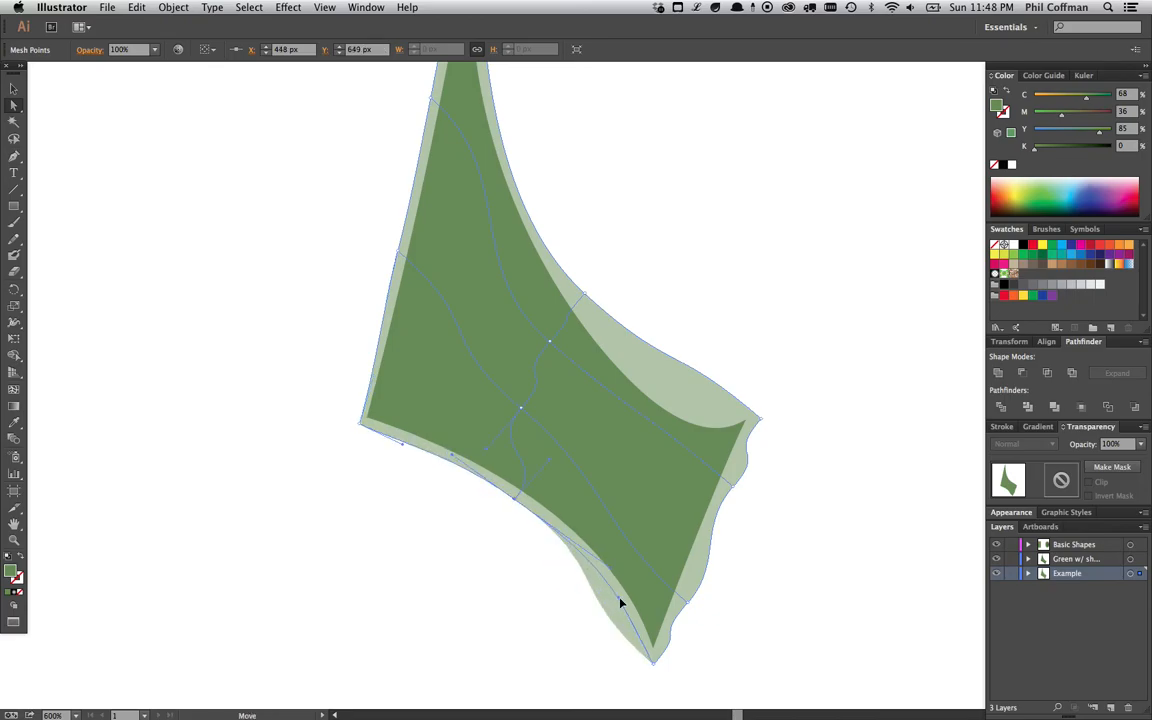
- Adjust the bottom tip and right-edge mesh handles to fit the sail's lower corner
{"action": "scroll", "coordinate": [620, 520], "scroll_direction": "down", "scroll_amount": 3}
{"action": "scroll", "coordinate": [620, 520], "scroll_direction": "right", "scroll_amount": 2}
{"action": "left_click_drag", "start_coordinate": [470, 413], "coordinate": [470, 413]}
{"action": "left_click_drag", "start_coordinate": [572, 432], "coordinate": [573, 417]}
{"action": "key", "text": "super+equal"}
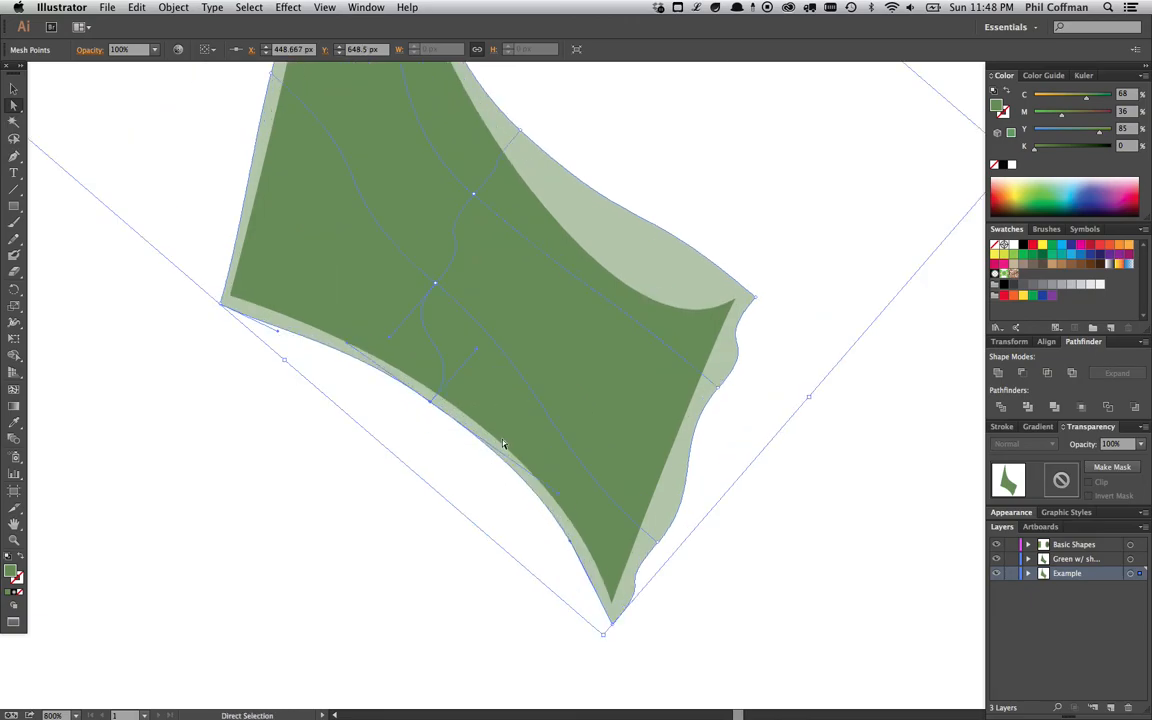
{"action": "scroll", "coordinate": [580, 530], "scroll_direction": "down", "scroll_amount": 2}
{"action": "scroll", "coordinate": [580, 530], "scroll_direction": "right", "scroll_amount": 1}
{"action": "left_click", "coordinate": [598, 589]}
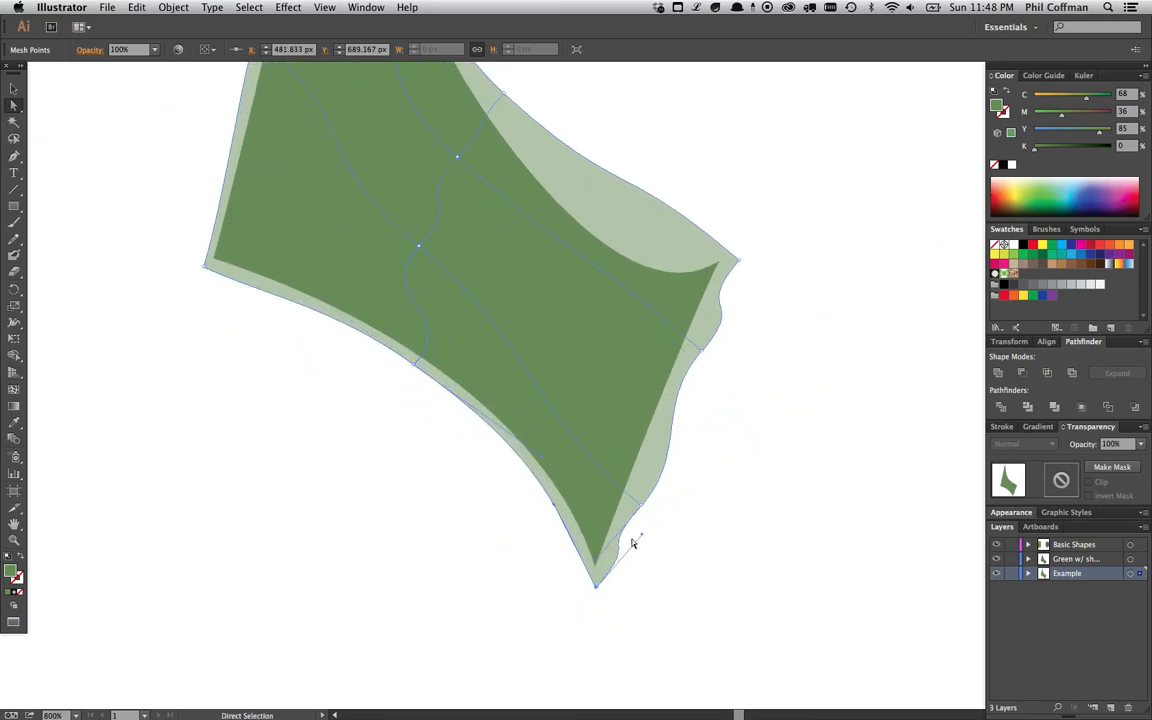
{"action": "left_click_drag", "start_coordinate": [641, 540], "coordinate": [613, 563]}
{"action": "left_click", "coordinate": [631, 499]}
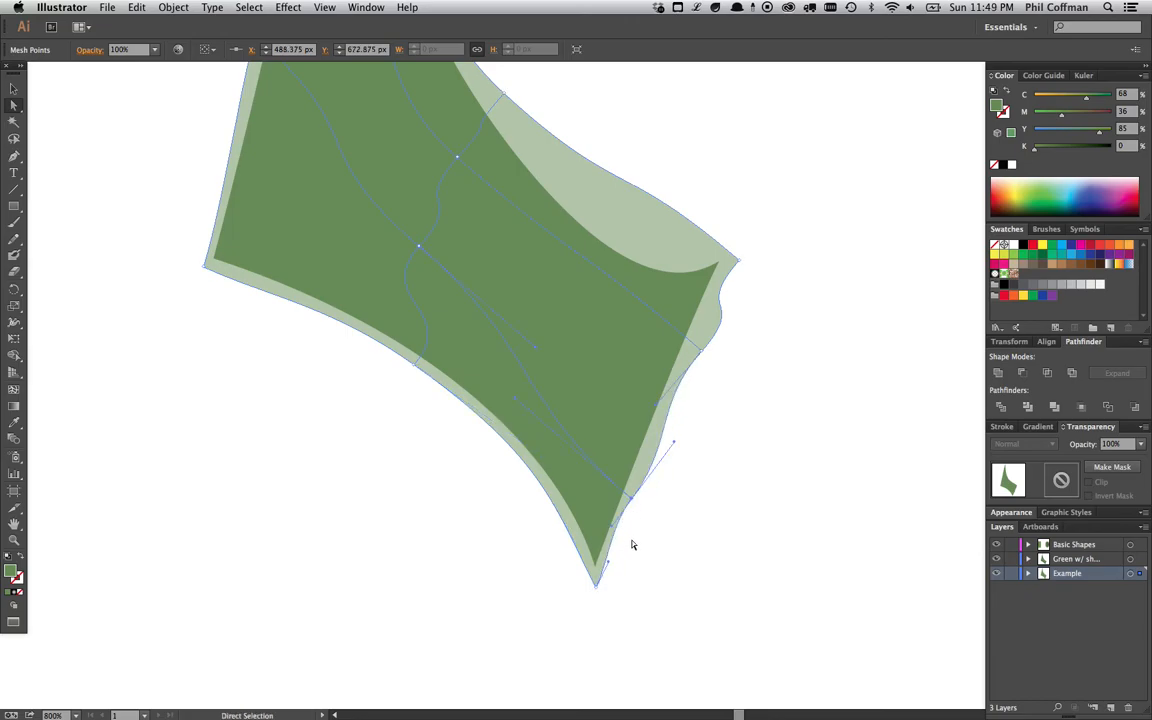
{"action": "left_click_drag", "start_coordinate": [607, 561], "coordinate": [605, 565]}
{"action": "left_click_drag", "start_coordinate": [631, 498], "coordinate": [616, 528]}
{"action": "left_click_drag", "start_coordinate": [702, 351], "coordinate": [688, 352]}
{"action": "left_click_drag", "start_coordinate": [645, 412], "coordinate": [661, 412]}
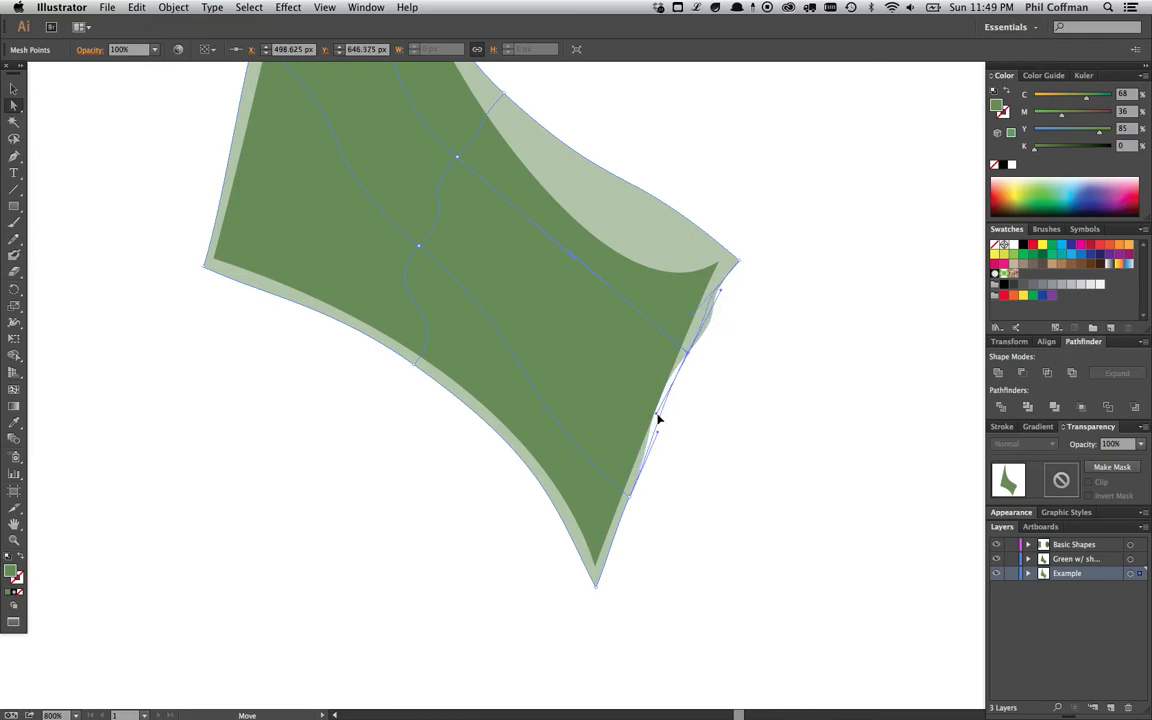
- Refine the upper-right mesh points and handles so the mesh follows the sail's concave upper edge
{"action": "scroll", "coordinate": [720, 330], "scroll_direction": "up", "scroll_amount": 3}
{"action": "left_click_drag", "start_coordinate": [728, 300], "coordinate": [718, 296]}
{"action": "left_click_drag", "start_coordinate": [675, 352], "coordinate": [700, 345]}
{"action": "left_click_drag", "start_coordinate": [681, 389], "coordinate": [678, 388]}
{"action": "left_click_drag", "start_coordinate": [609, 194], "coordinate": [601, 276]}
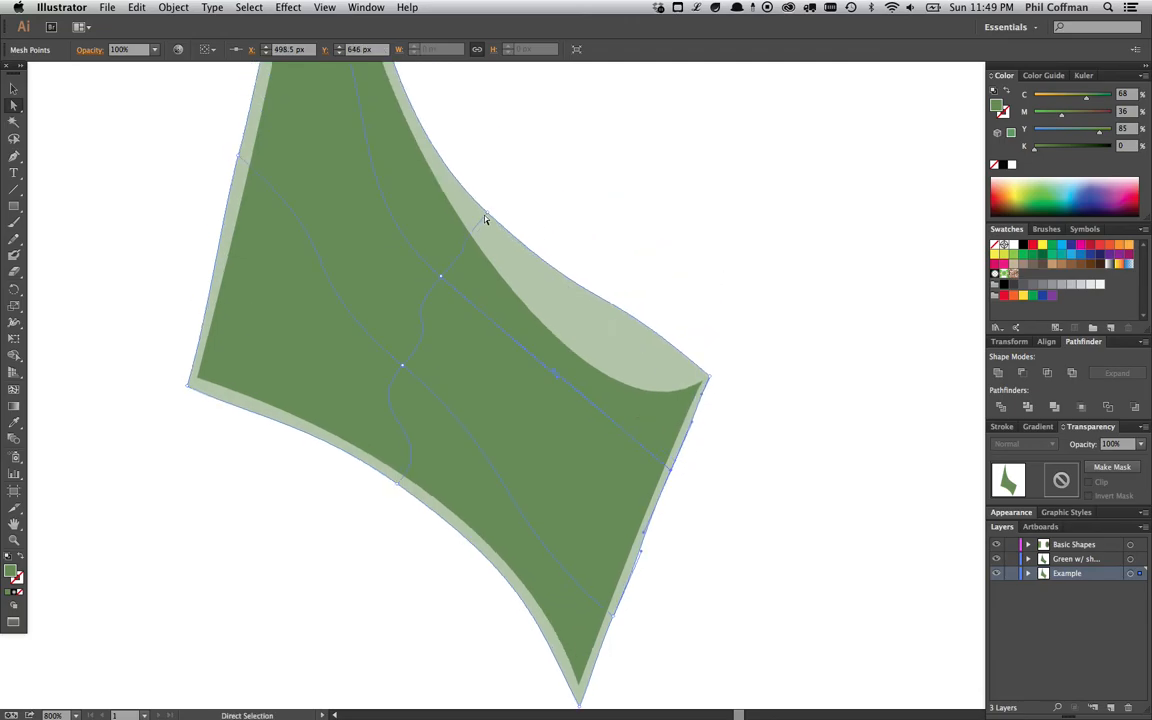
{"action": "left_click_drag", "start_coordinate": [487, 218], "coordinate": [494, 241]}
{"action": "left_click_drag", "start_coordinate": [526, 186], "coordinate": [537, 342]}
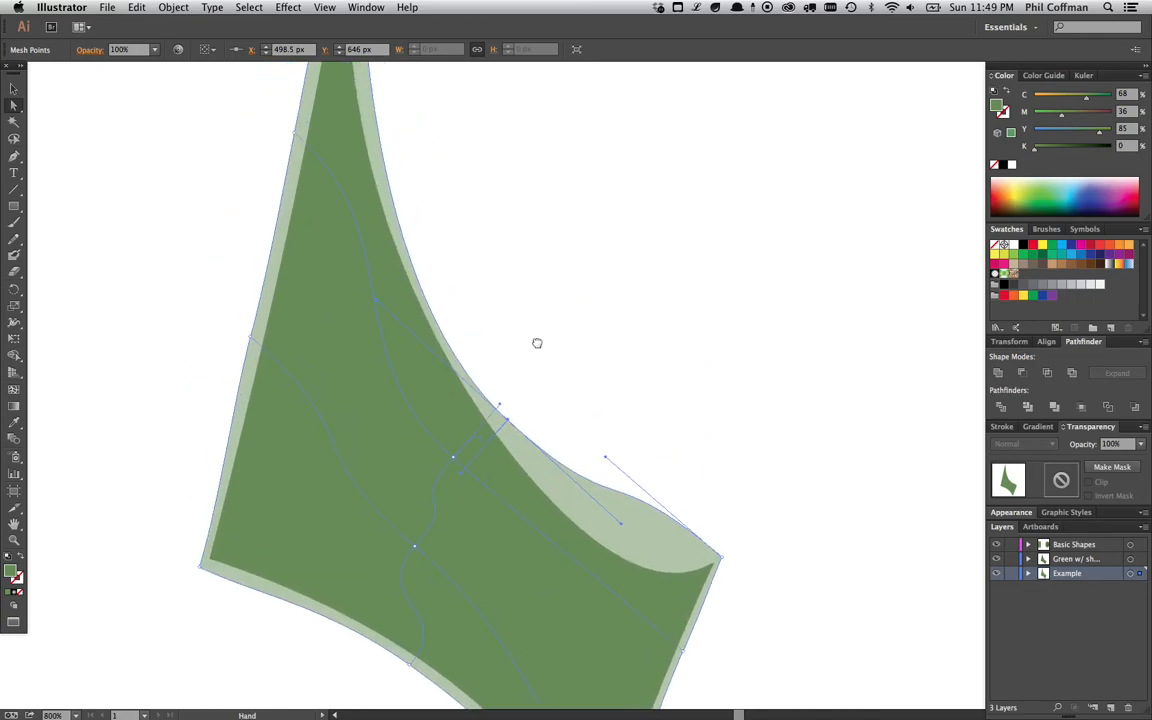
{"action": "left_click_drag", "start_coordinate": [606, 434], "coordinate": [612, 496]}
{"action": "left_click_drag", "start_coordinate": [507, 395], "coordinate": [503, 400]}
{"action": "left_click_drag", "start_coordinate": [611, 508], "coordinate": [550, 465]}
{"action": "left_click_drag", "start_coordinate": [536, 346], "coordinate": [565, 404]}
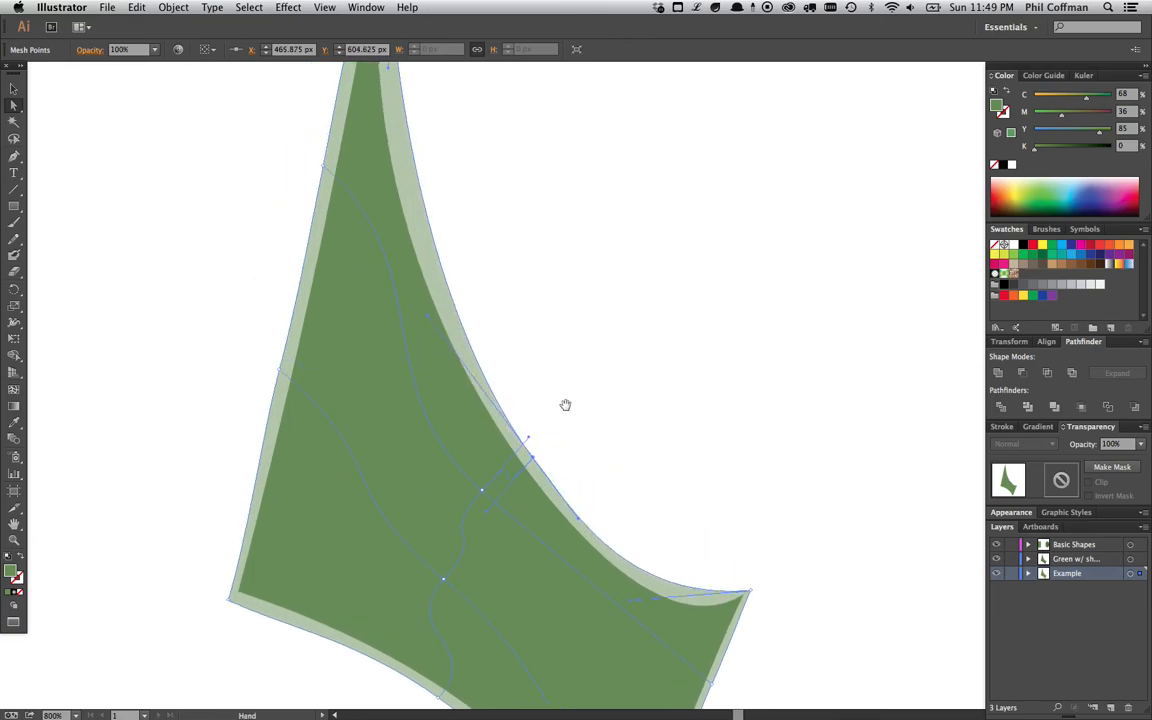
{"action": "left_click_drag", "start_coordinate": [478, 202], "coordinate": [494, 281]}
{"action": "left_click_drag", "start_coordinate": [405, 148], "coordinate": [388, 211]}
{"action": "left_click_drag", "start_coordinate": [520, 446], "coordinate": [528, 182]}
{"action": "left_click_drag", "start_coordinate": [507, 304], "coordinate": [508, 327]}
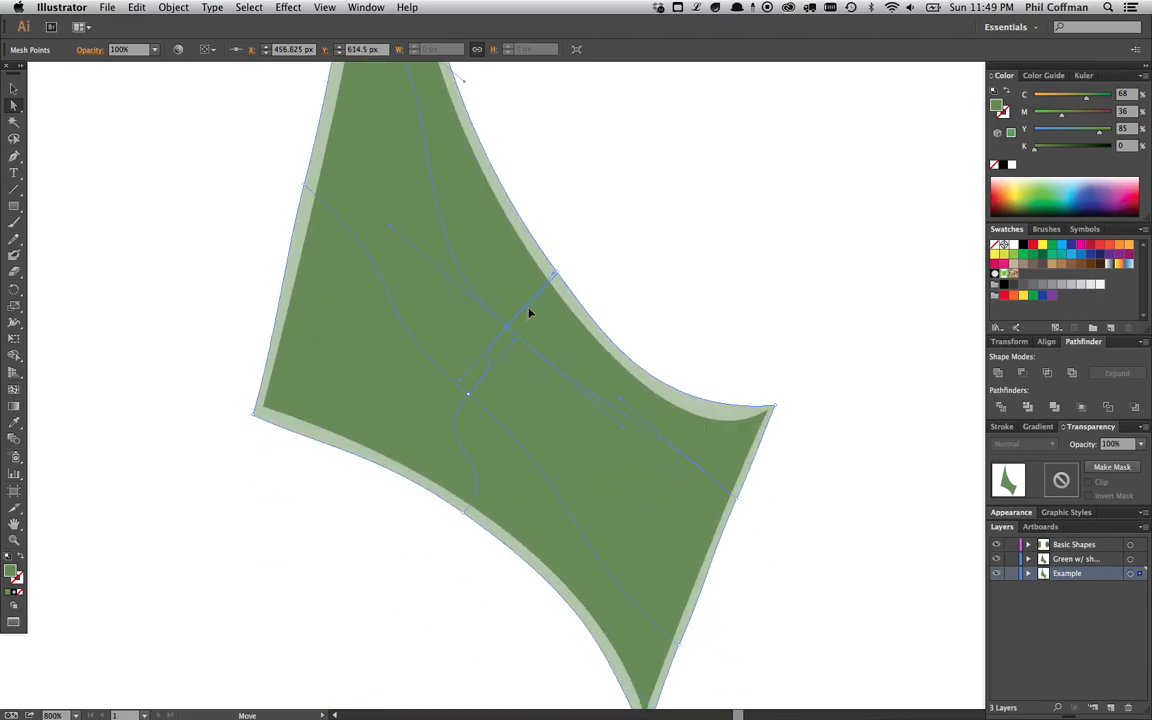
- Set the Example layer's highlight color to Light Red
{"action": "double_click", "coordinate": [1099, 578]}
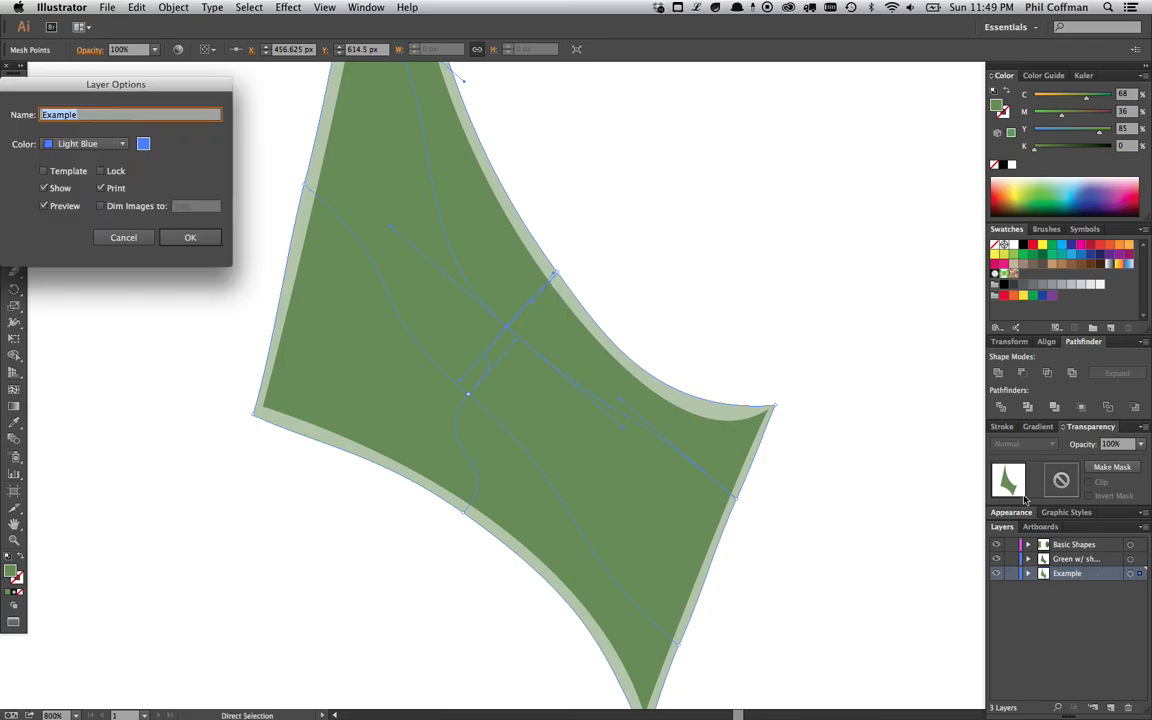
{"action": "left_click", "coordinate": [88, 143]}
{"action": "left_click", "coordinate": [85, 190]}
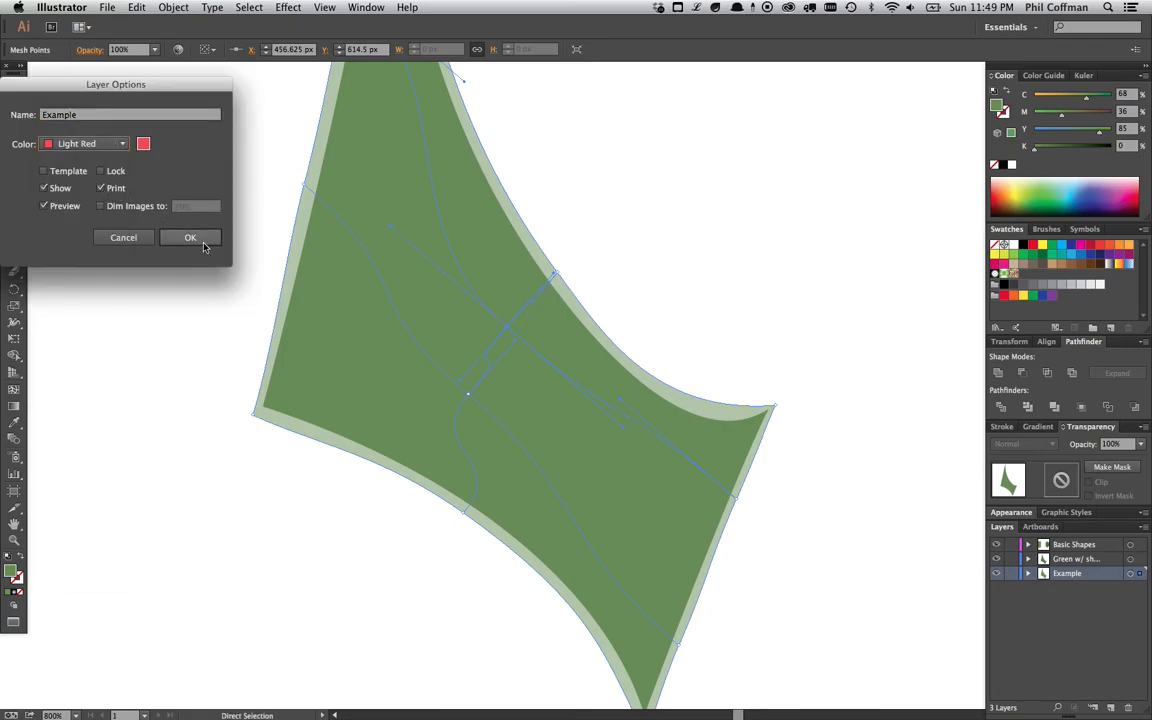
{"action": "left_click", "coordinate": [190, 237]}
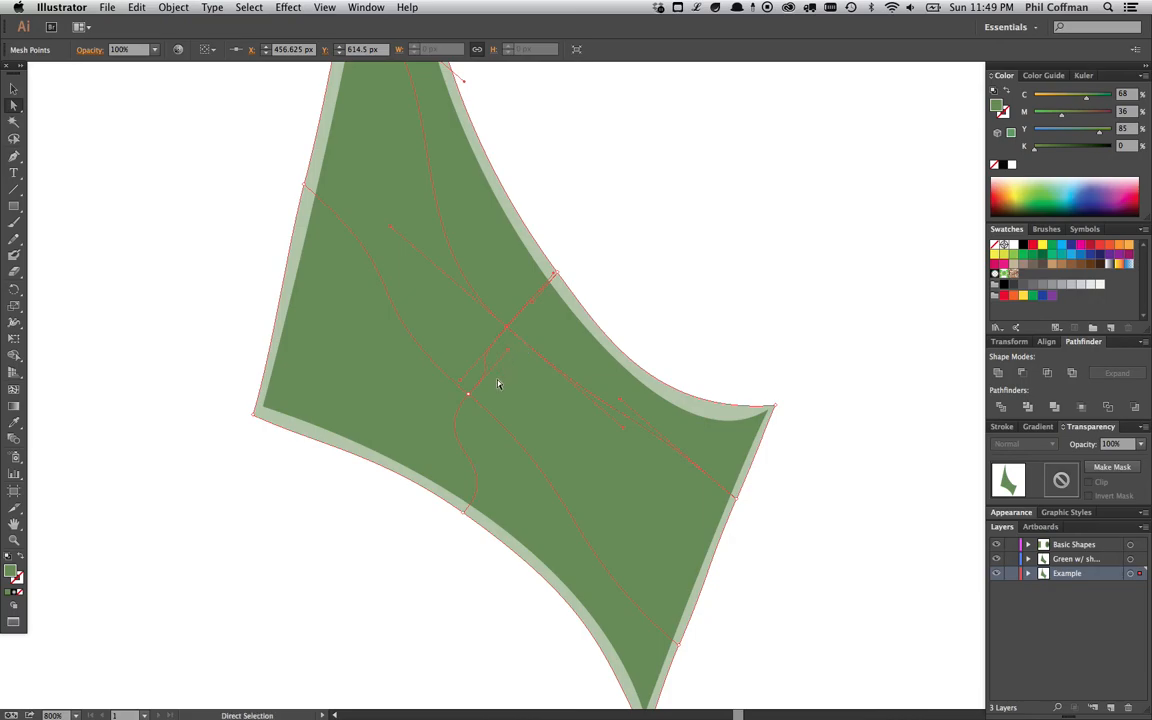
- Reposition the central mesh point and bottom-edge handles so the mesh follows the sail's lower-left edge
{"action": "left_click_drag", "start_coordinate": [468, 394], "coordinate": [460, 405]}
{"action": "left_click_drag", "start_coordinate": [463, 512], "coordinate": [422, 486]}
{"action": "left_click_drag", "start_coordinate": [310, 442], "coordinate": [340, 439]}
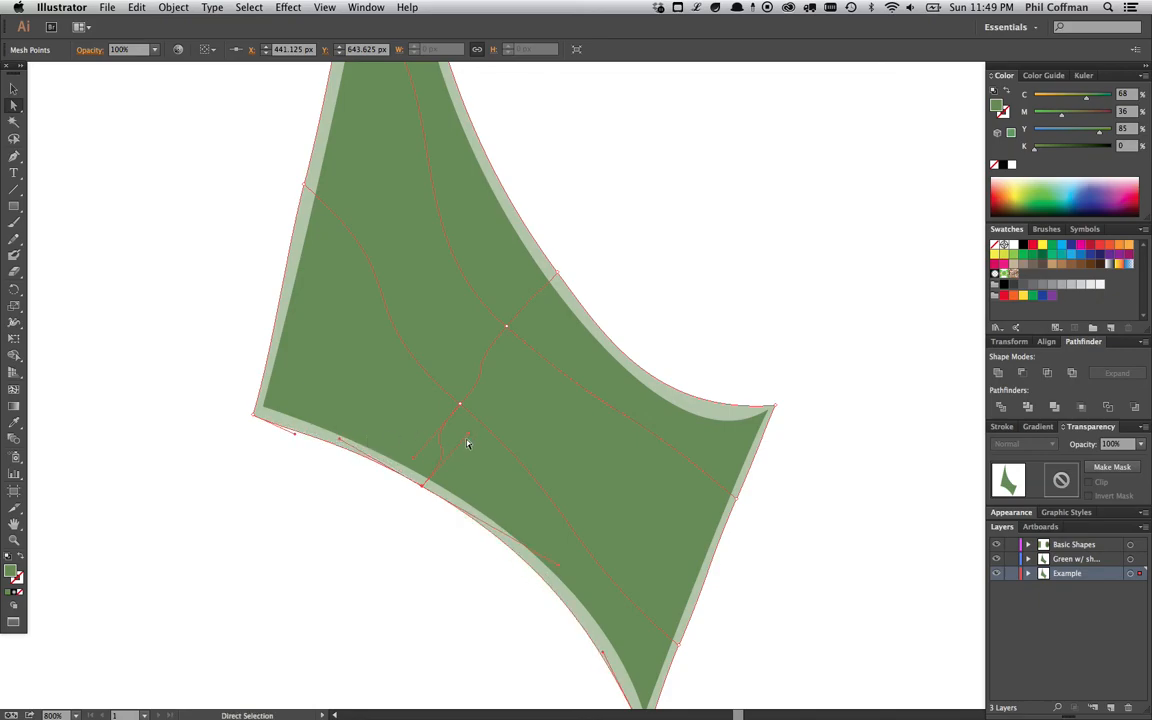
{"action": "left_click_drag", "start_coordinate": [468, 434], "coordinate": [426, 456]}
{"action": "left_click_drag", "start_coordinate": [460, 404], "coordinate": [457, 398]}
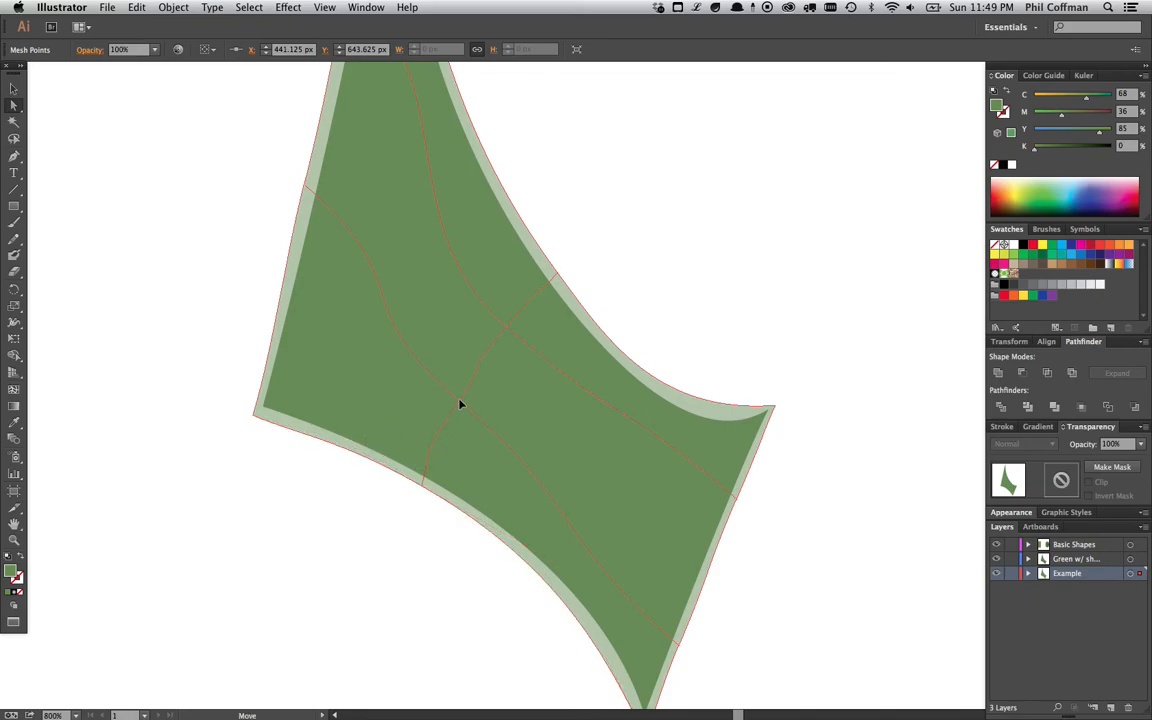
- Adjust the upper-center mesh point and left-edge handles so the mesh lines follow the sail's left side
{"action": "left_click", "coordinate": [506, 327]}
{"action": "left_click_drag", "start_coordinate": [461, 381], "coordinate": [480, 356]}
{"action": "left_click_drag", "start_coordinate": [509, 325], "coordinate": [534, 302]}
{"action": "left_click_drag", "start_coordinate": [457, 398], "coordinate": [454, 399]}
{"action": "left_click_drag", "start_coordinate": [341, 301], "coordinate": [356, 318]}
{"action": "left_click_drag", "start_coordinate": [305, 188], "coordinate": [289, 276]}
{"action": "left_click_drag", "start_coordinate": [408, 384], "coordinate": [392, 368]}
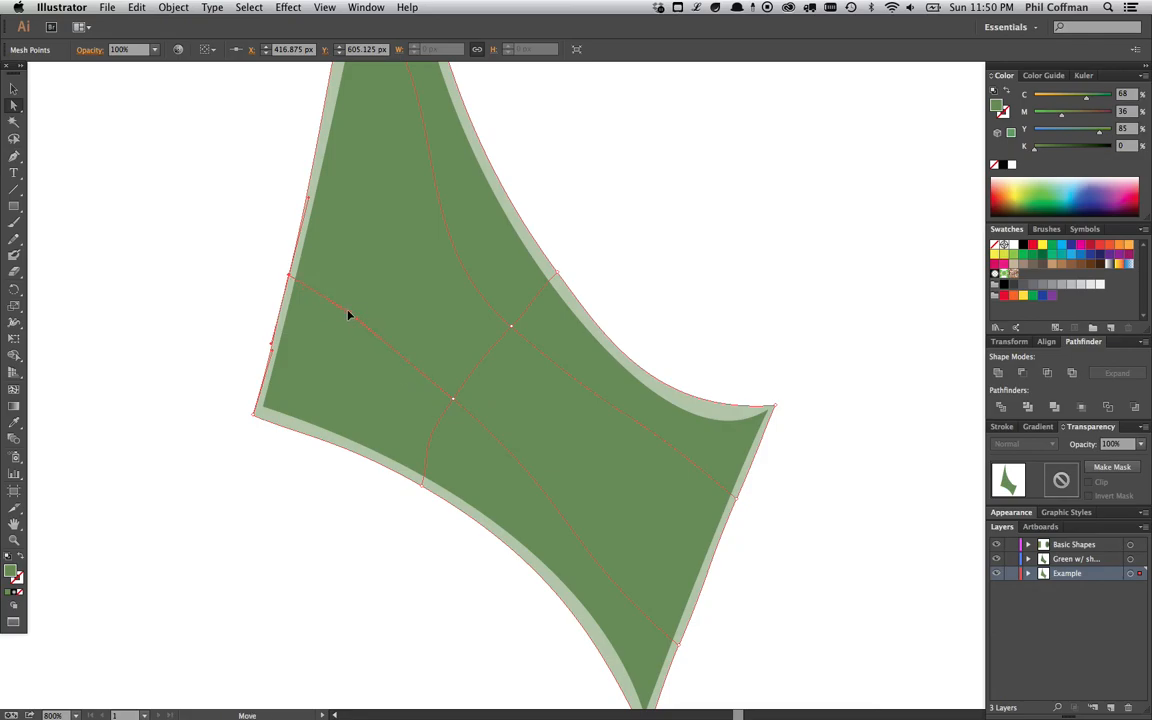
- Adjust the lower-right mesh points and handles so the grid lines follow the sail's right edge
{"action": "scroll", "coordinate": [600, 490], "scroll_direction": "down", "scroll_amount": 5}
{"action": "scroll", "coordinate": [600, 490], "scroll_direction": "right", "scroll_amount": 2}
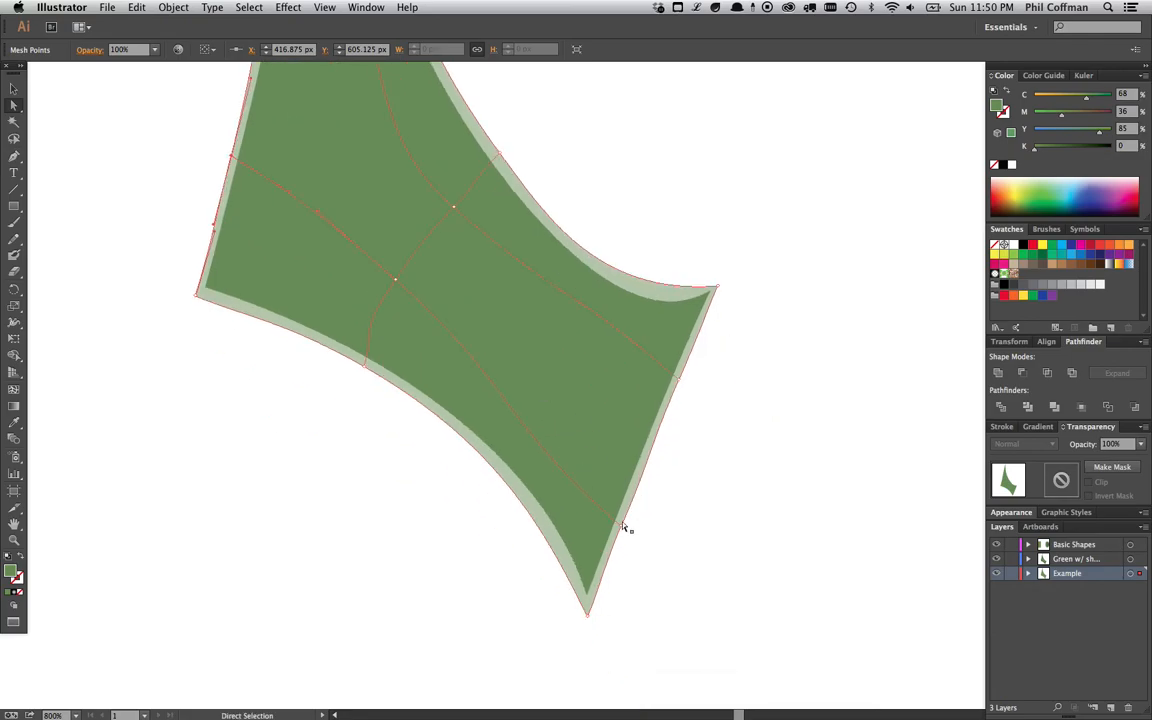
{"action": "left_click", "coordinate": [621, 522]}
{"action": "left_click_drag", "start_coordinate": [511, 430], "coordinate": [545, 428]}
{"action": "left_click", "coordinate": [655, 436]}
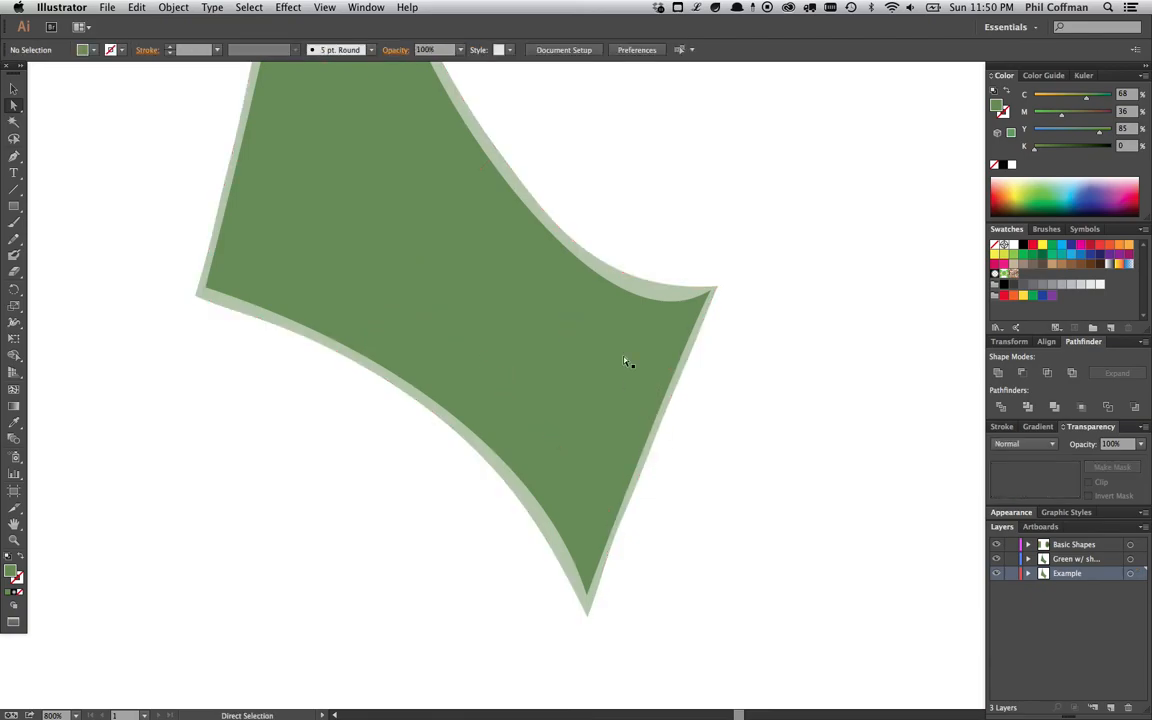
{"action": "left_click", "coordinate": [692, 373]}
{"action": "mouse_move", "coordinate": [563, 281]}
{"action": "left_mouse_down"}
{"action": "mouse_move", "coordinate": [587, 319]}
{"action": "mouse_move", "coordinate": [551, 300]}
{"action": "left_mouse_up"}
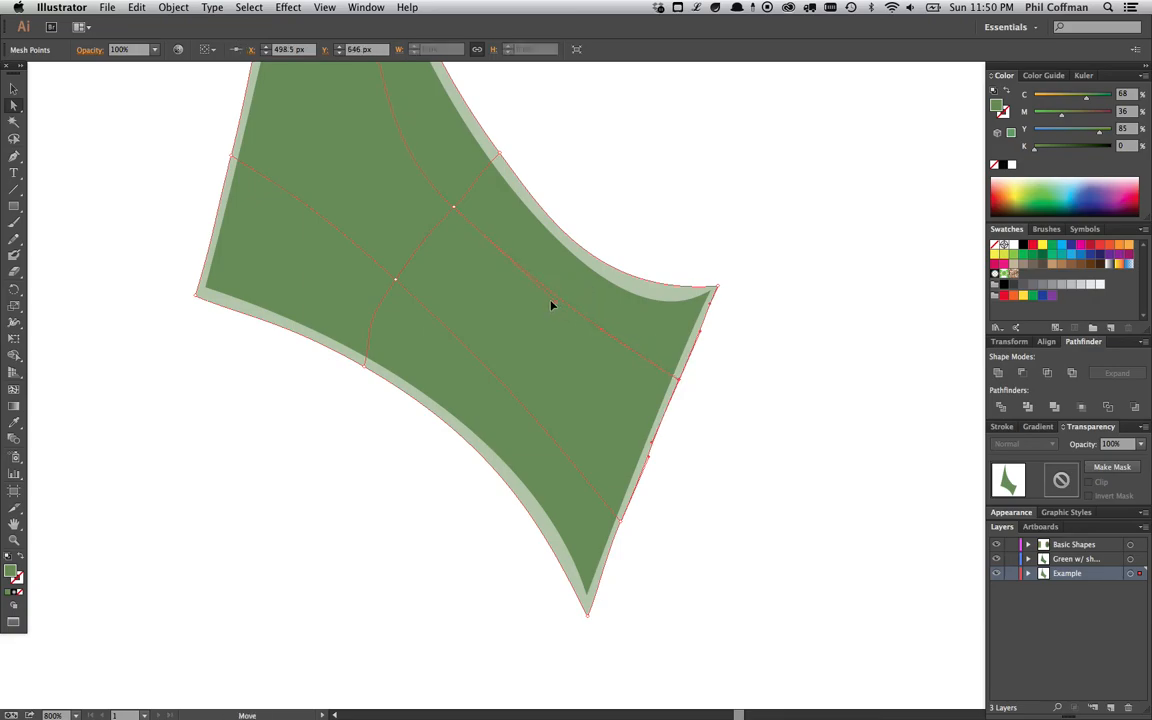
{"action": "left_click_drag", "start_coordinate": [601, 331], "coordinate": [590, 341]}
{"action": "left_click_drag", "start_coordinate": [679, 380], "coordinate": [694, 338]}
- Tweak the central and right-corner mesh handles so the mesh follows the sail's concave upper edge
{"action": "scroll", "coordinate": [532, 414], "scroll_direction": "up", "scroll_amount": 5}
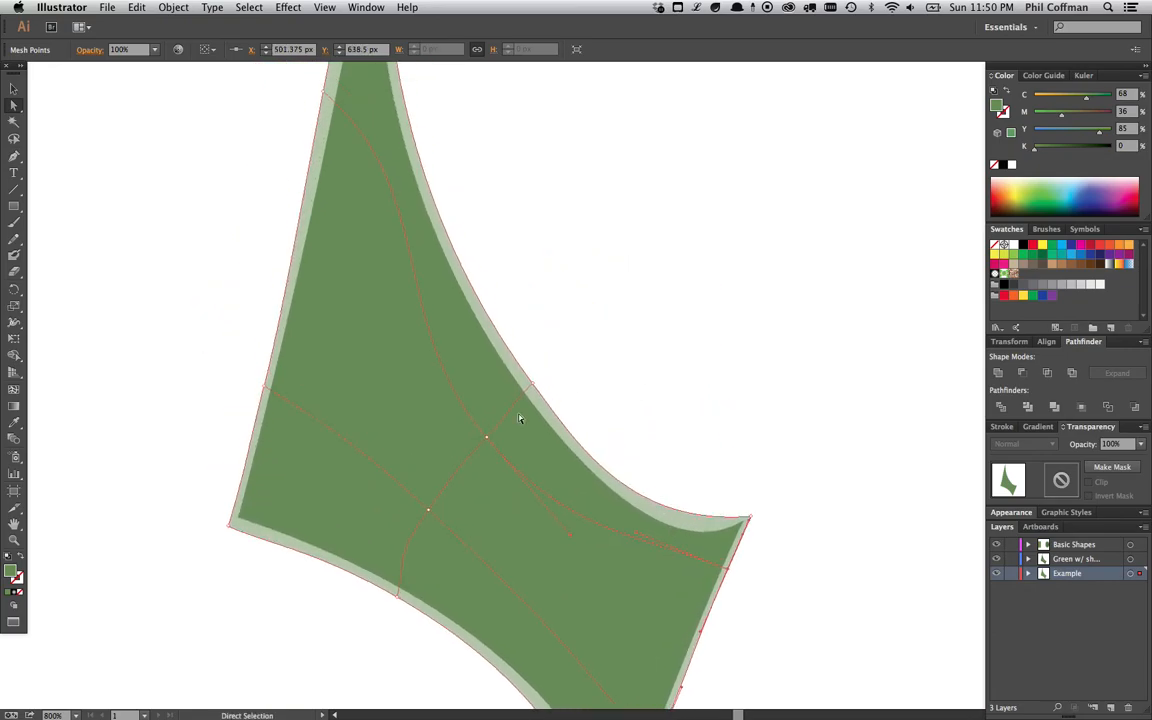
{"action": "left_click_drag", "start_coordinate": [487, 438], "coordinate": [505, 413]}
{"action": "left_click_drag", "start_coordinate": [634, 533], "coordinate": [634, 547]}
{"action": "left_click_drag", "start_coordinate": [588, 513], "coordinate": [595, 530]}
{"action": "left_click", "coordinate": [750, 519]}
{"action": "left_click", "coordinate": [697, 528]}
{"action": "left_click_drag", "start_coordinate": [617, 478], "coordinate": [657, 535]}
- Adjust the upper mesh line's handles and nudge the central mesh point to fit the sail's pointed top
{"action": "left_click", "coordinate": [365, 150]}
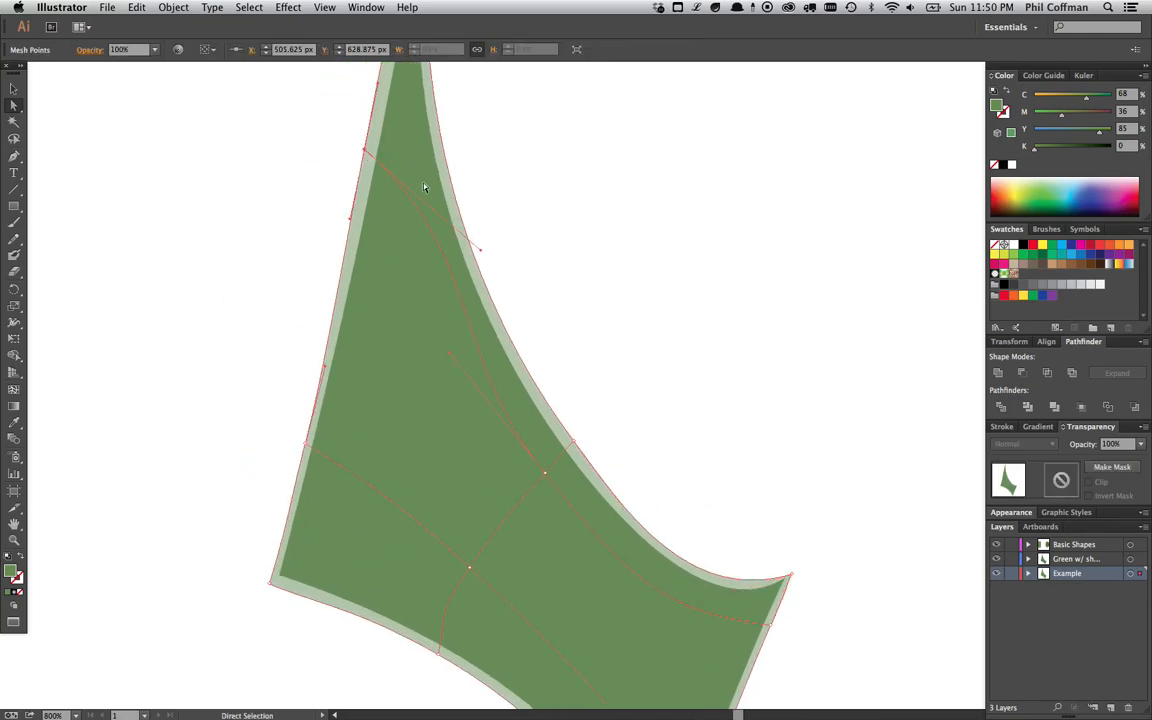
{"action": "left_click_drag", "start_coordinate": [483, 250], "coordinate": [440, 267]}
{"action": "scroll", "coordinate": [440, 268], "scroll_direction": "up", "scroll_amount": 5}
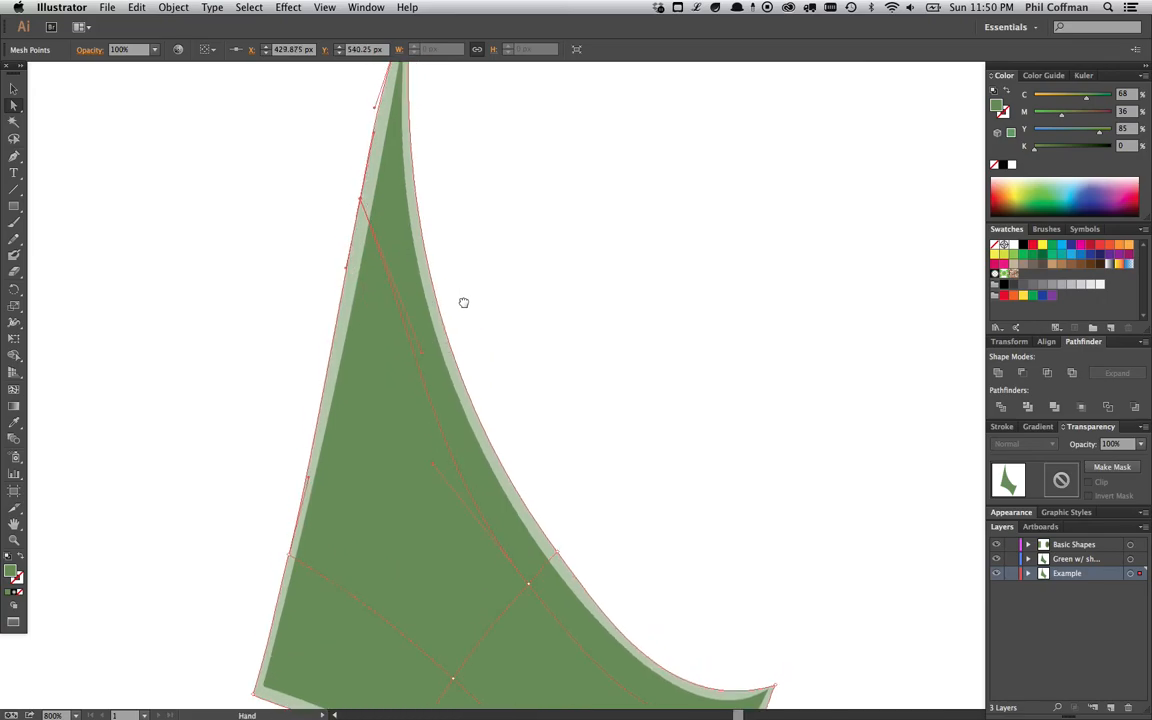
{"action": "left_click_drag", "start_coordinate": [462, 282], "coordinate": [460, 249]}
{"action": "left_click_drag", "start_coordinate": [420, 315], "coordinate": [394, 340]}
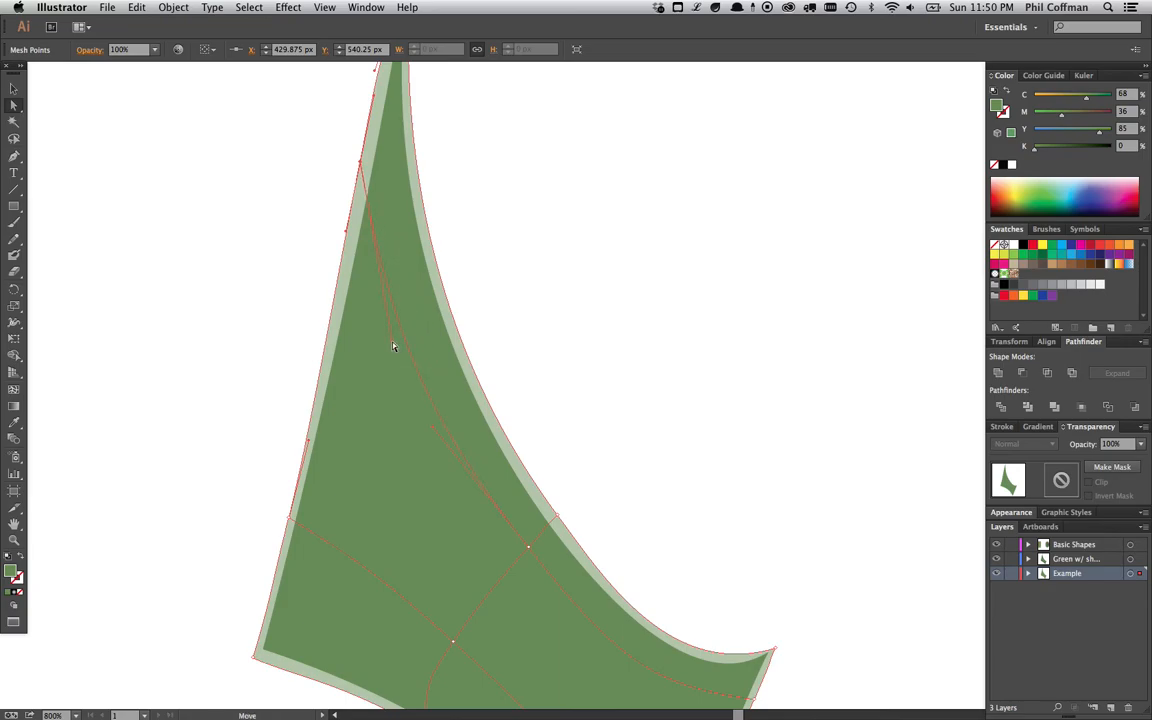
{"action": "scroll", "coordinate": [563, 378], "scroll_direction": "down", "scroll_amount": 10}
{"action": "left_click", "coordinate": [523, 305]}
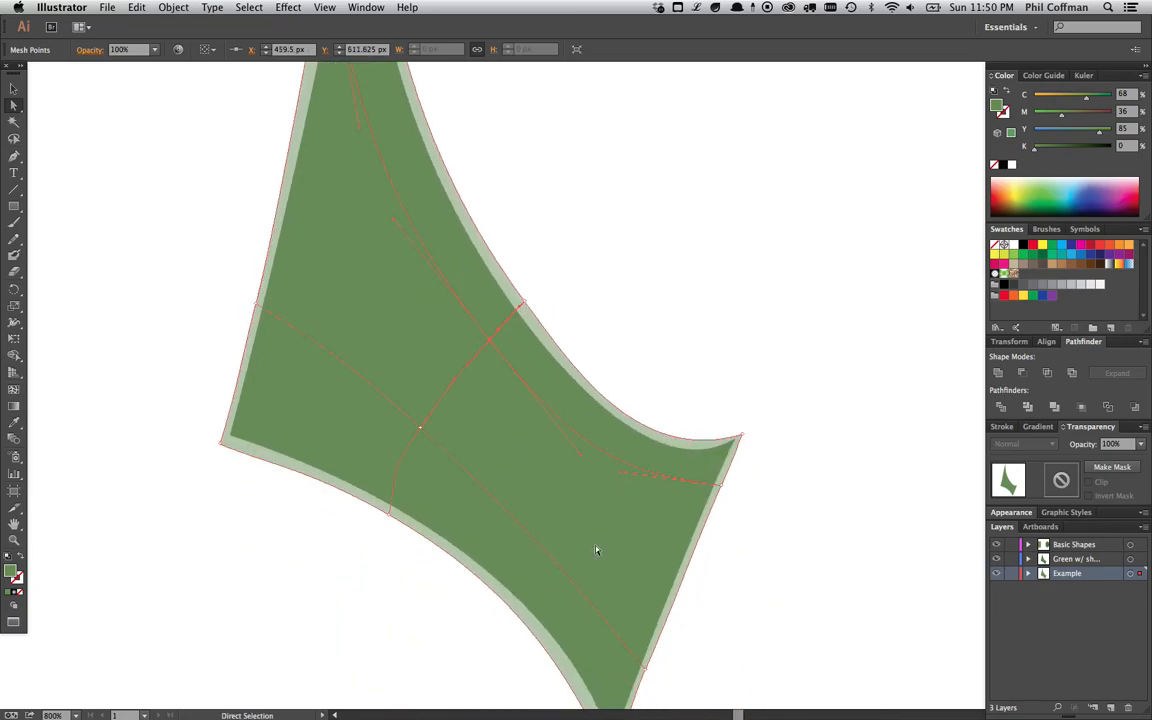
{"action": "scroll", "coordinate": [630, 404], "scroll_direction": "down", "scroll_amount": 7}
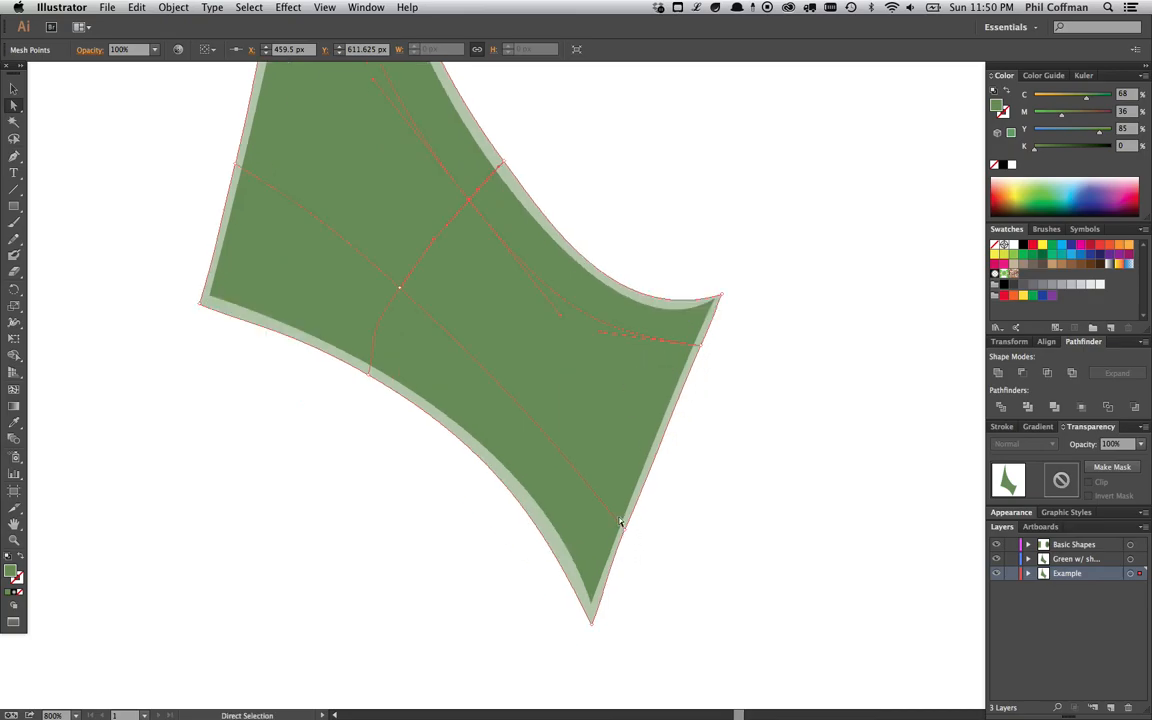
{"action": "left_click_drag", "start_coordinate": [401, 288], "coordinate": [405, 283]}
{"action": "left_click", "coordinate": [236, 167]}
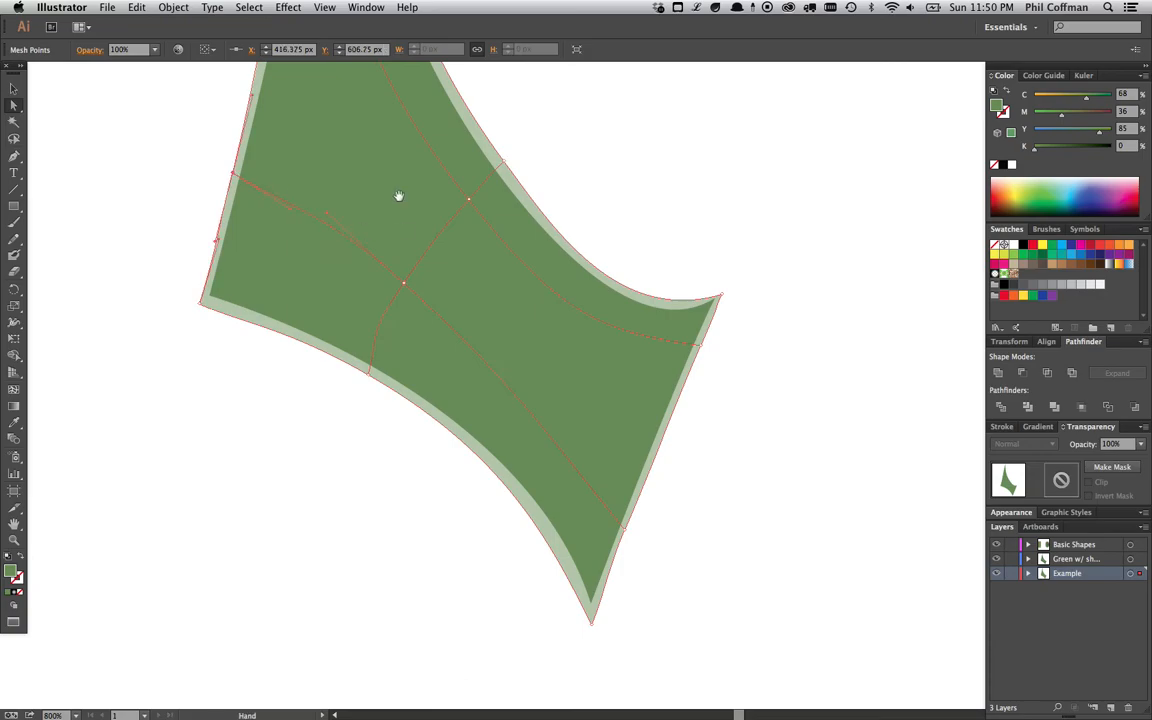
- Add two mesh lines across the sail's center and lower-left area with the Mesh tool
{"action": "scroll", "coordinate": [380, 250], "scroll_direction": "up", "scroll_amount": 6}
{"action": "left_click", "coordinate": [14, 390]}
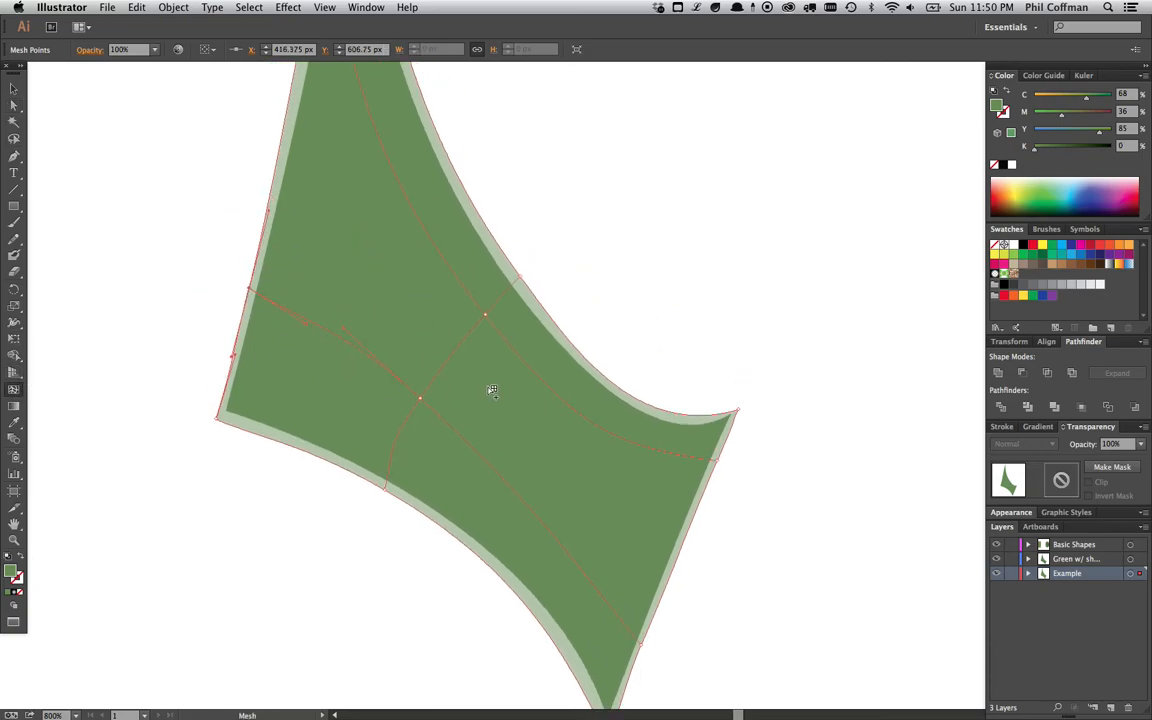
{"action": "left_click", "coordinate": [457, 353]}
{"action": "scroll", "coordinate": [566, 321], "scroll_direction": "down", "scroll_amount": 8}
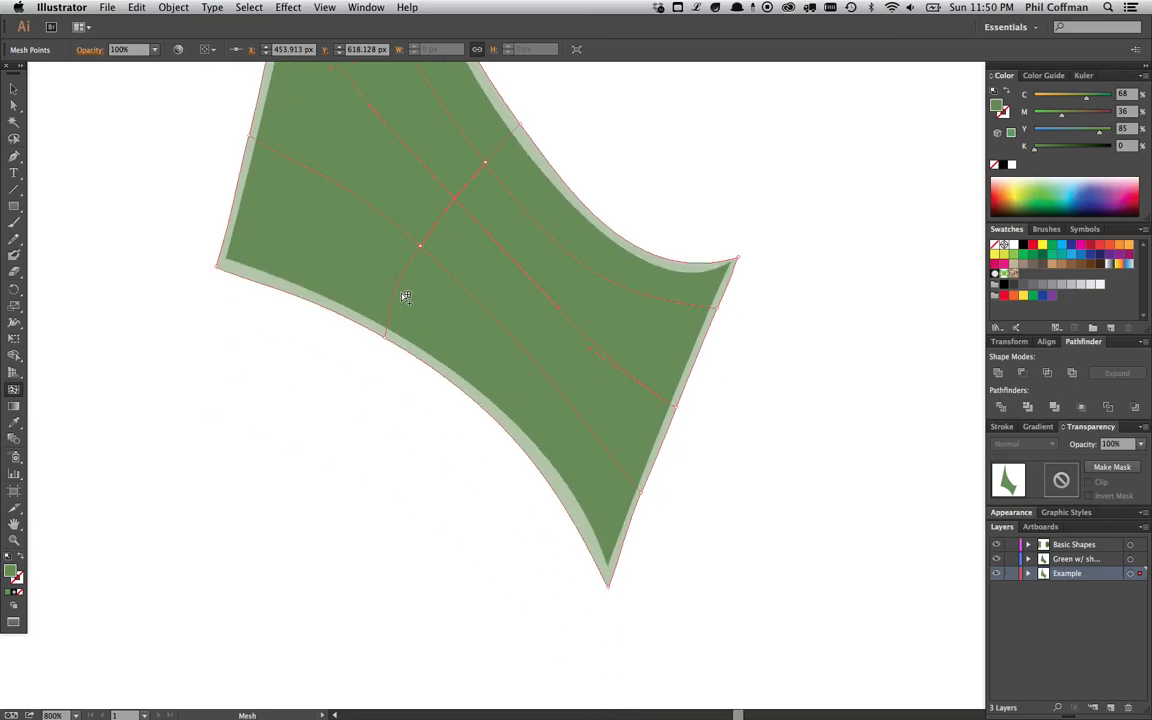
{"action": "left_click", "coordinate": [397, 291]}
{"action": "key", "text": "super+z"}
{"action": "left_click", "coordinate": [396, 289]}
- Add two more mesh lines along the middle of the sail with the Mesh tool
{"action": "scroll", "coordinate": [496, 291], "scroll_direction": "up", "scroll_amount": 12}
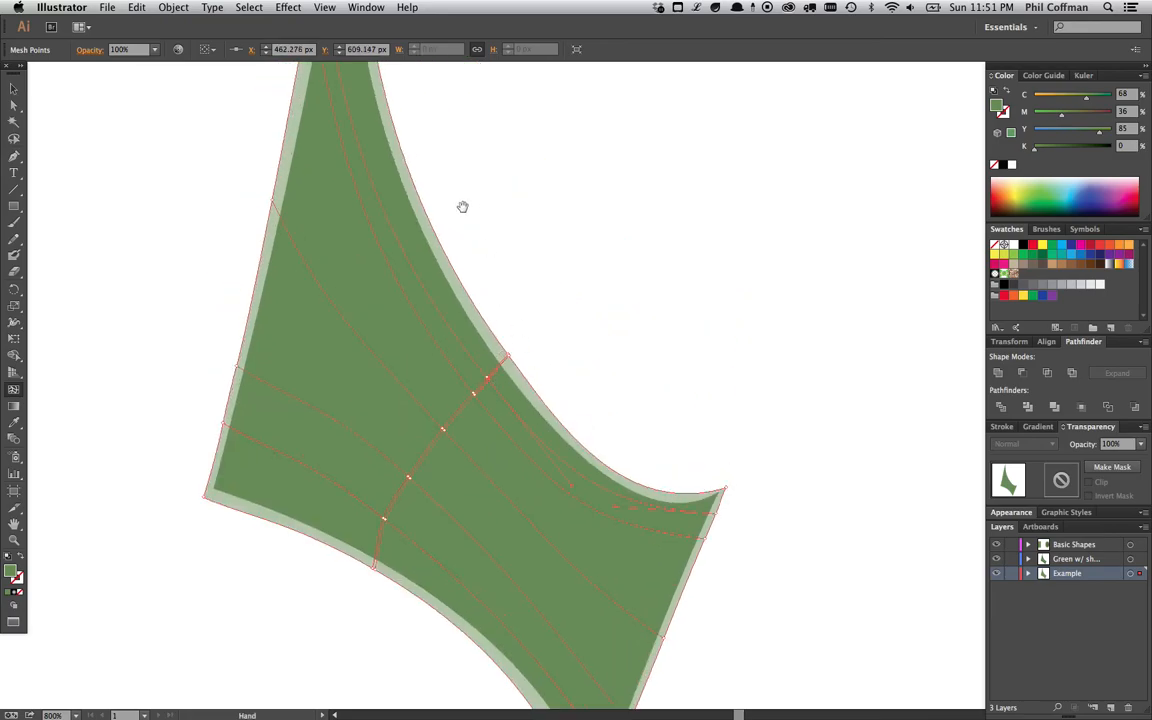
{"action": "scroll", "coordinate": [486, 316], "scroll_direction": "up", "scroll_amount": 2}
{"action": "left_click", "coordinate": [482, 411]}
{"action": "left_click_drag", "start_coordinate": [542, 402], "coordinate": [530, 414]}
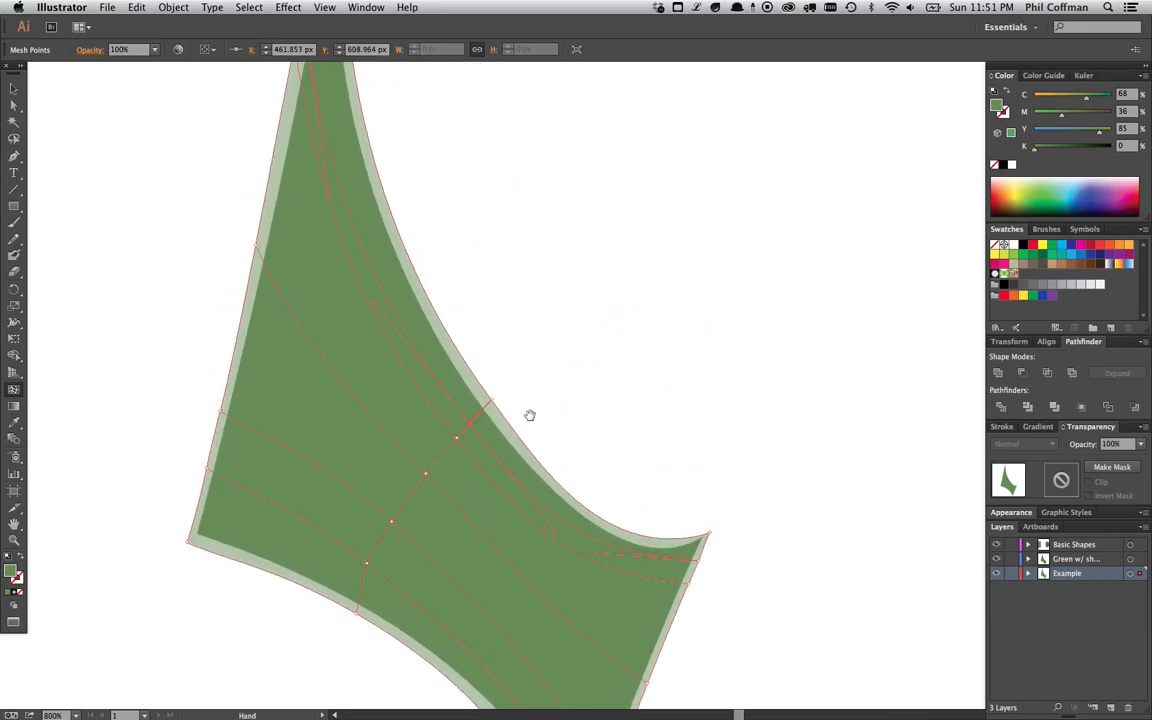
{"action": "left_click", "coordinate": [446, 459]}
{"action": "left_click_drag", "start_coordinate": [602, 355], "coordinate": [610, 337]}
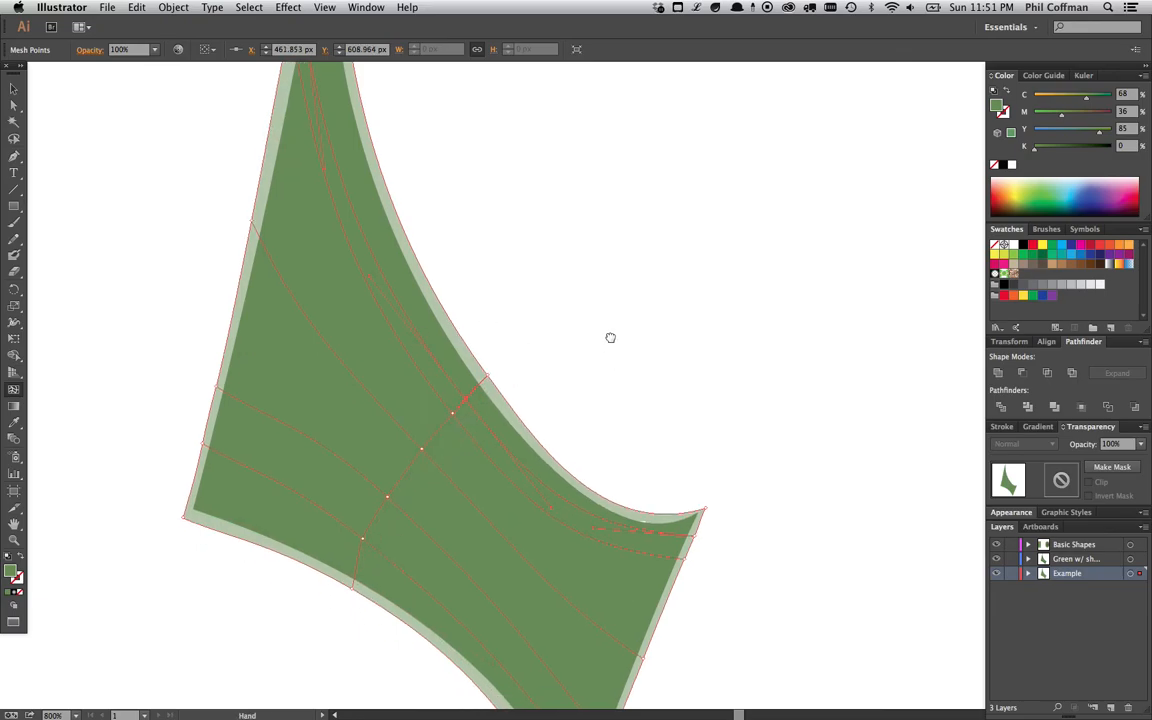
{"action": "scroll", "coordinate": [575, 285], "scroll_direction": "down", "scroll_amount": 1}
{"action": "scroll", "coordinate": [455, 290], "scroll_direction": "up", "scroll_amount": 5}
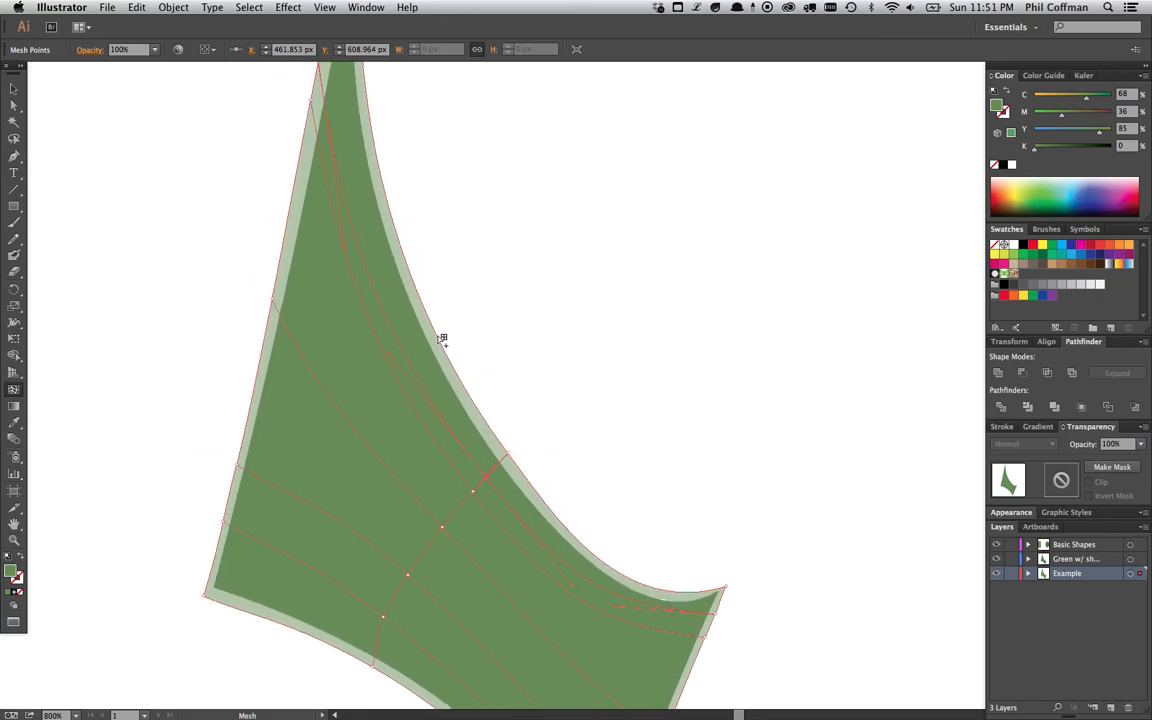
{"action": "left_click_drag", "start_coordinate": [616, 463], "coordinate": [624, 352]}
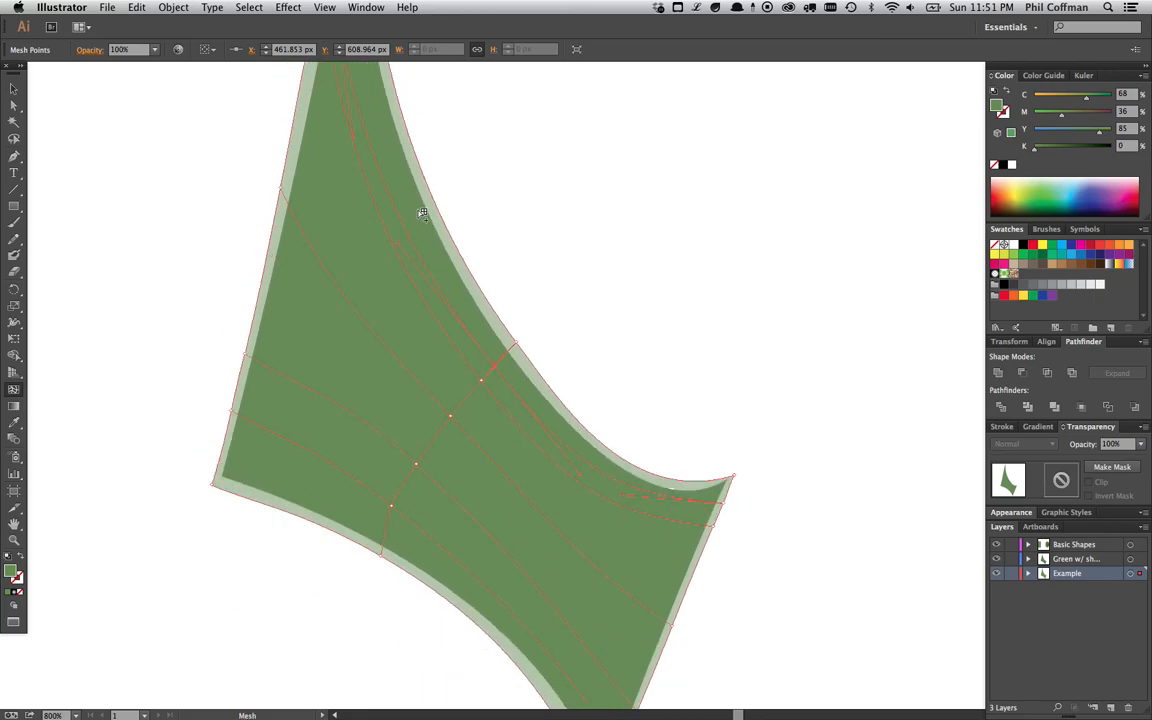
{"action": "left_click_drag", "start_coordinate": [669, 337], "coordinate": [666, 249]}
{"action": "key", "text": "super+minus"}
{"action": "left_click_drag", "start_coordinate": [627, 285], "coordinate": [590, 316]}
{"action": "key", "text": "v"}
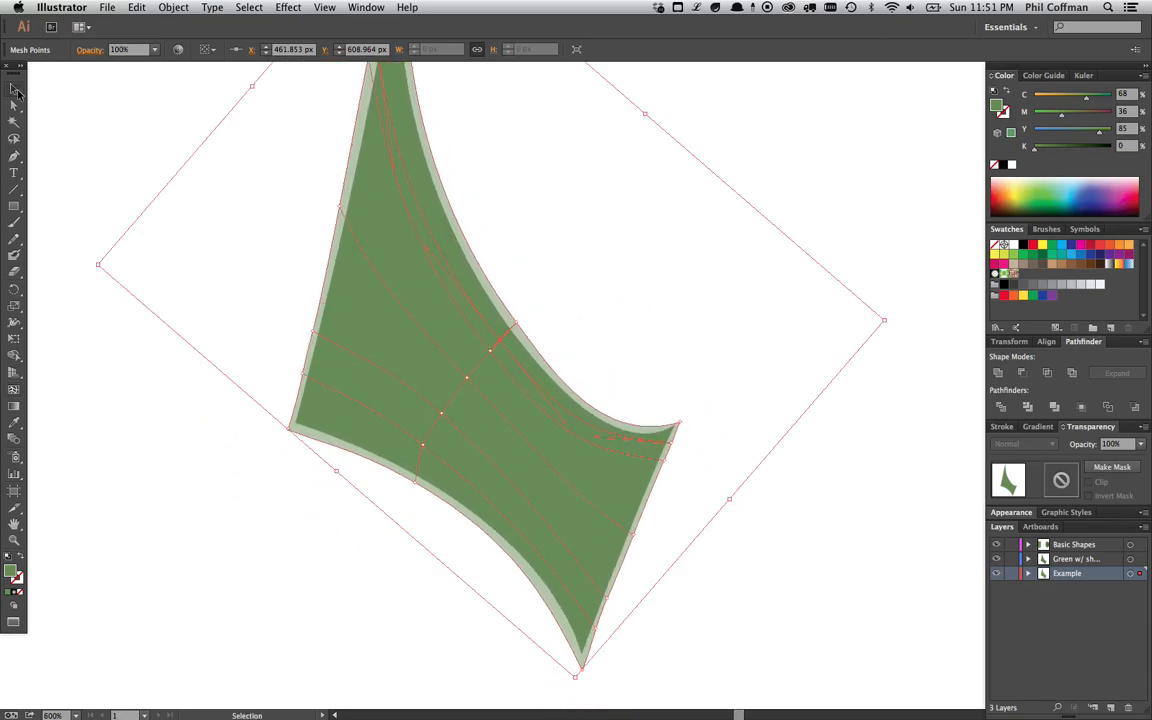
{"action": "left_click", "coordinate": [252, 181]}
{"action": "left_click", "coordinate": [486, 301]}
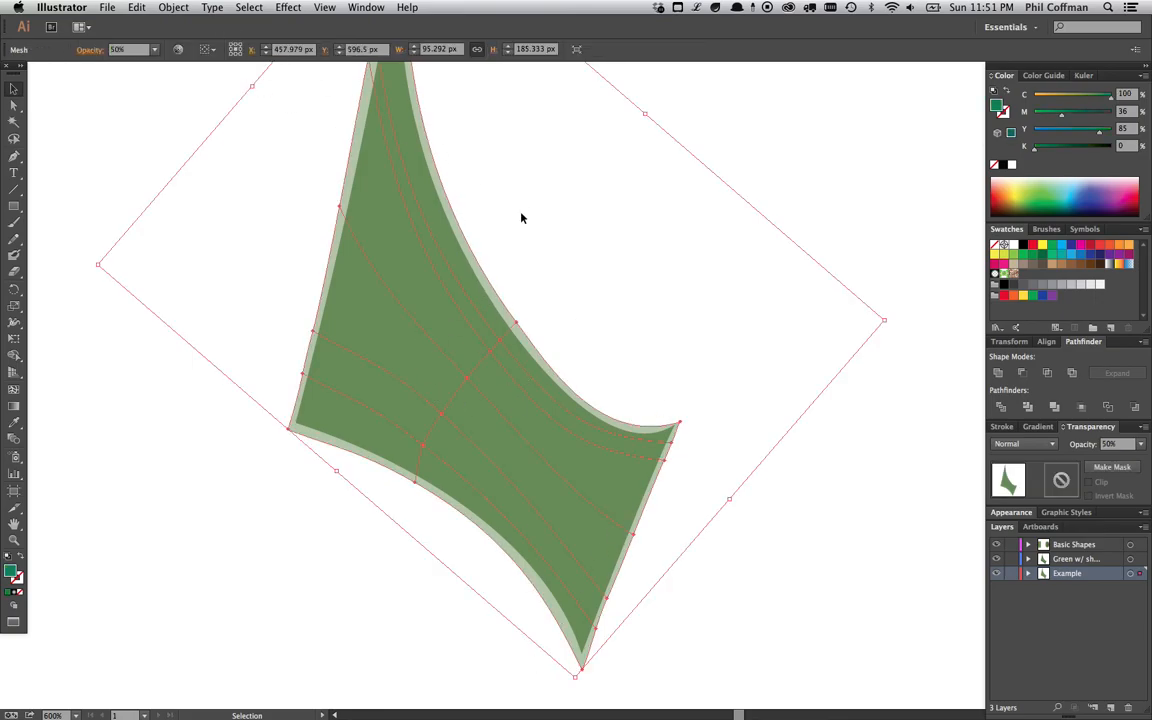
{"action": "left_click", "coordinate": [174, 8]}
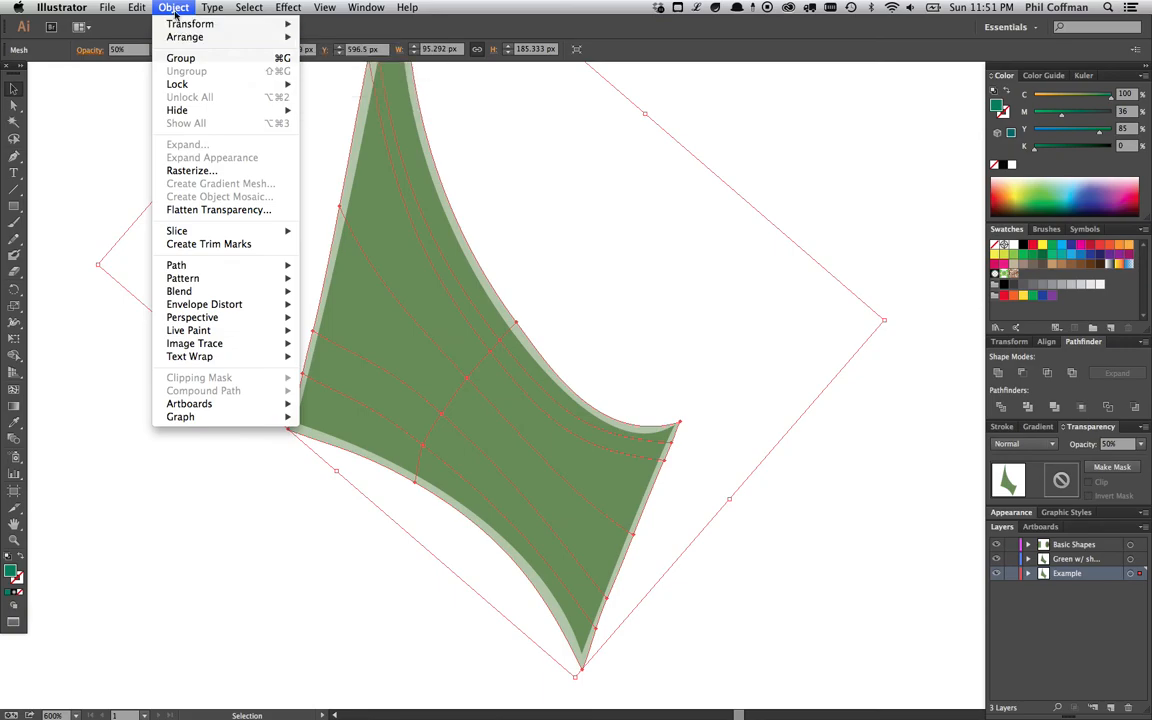
{"action": "mouse_move", "coordinate": [185, 37]}
{"action": "left_click", "coordinate": [400, 72]}
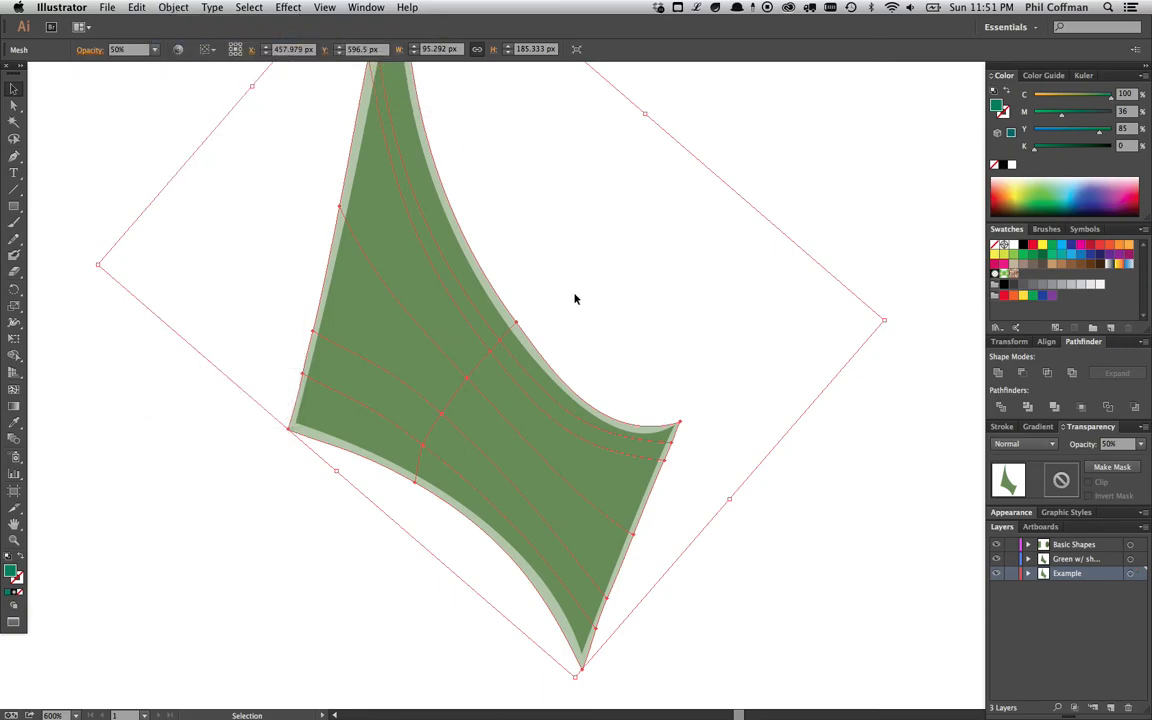
- Select all and make a clipping mask from the sail path and the gradient mesh
{"action": "left_click", "coordinate": [478, 352]}
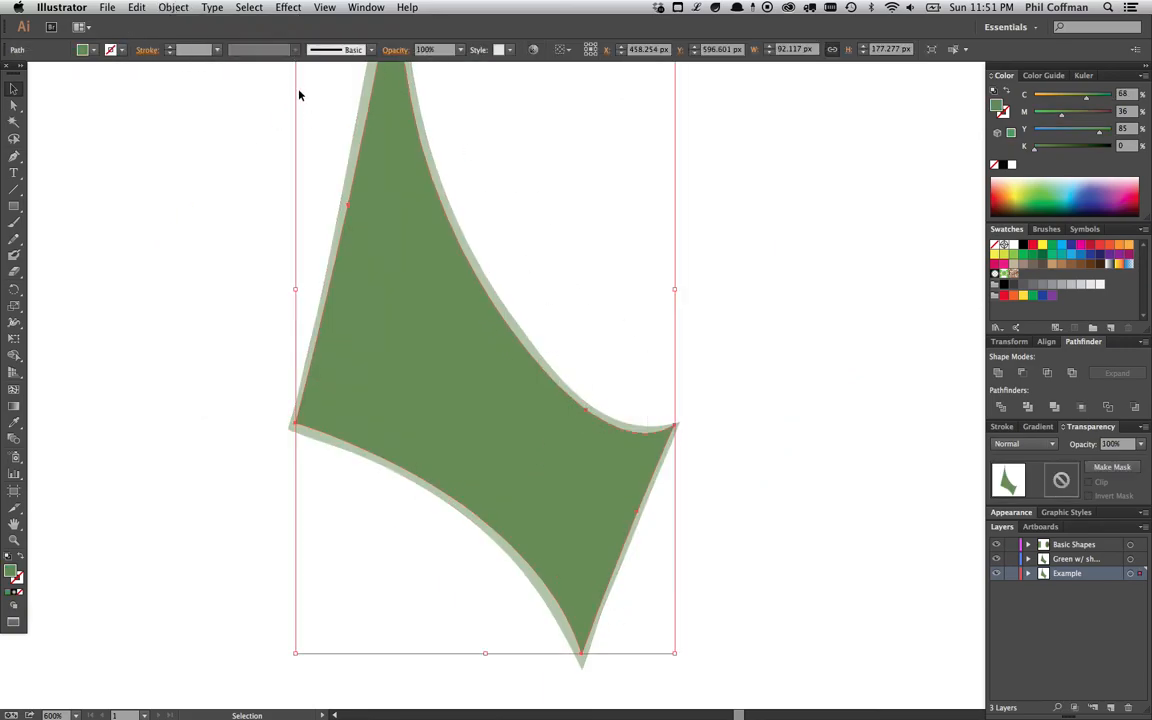
{"action": "key", "text": "super+a"}
{"action": "left_click", "coordinate": [174, 8]}
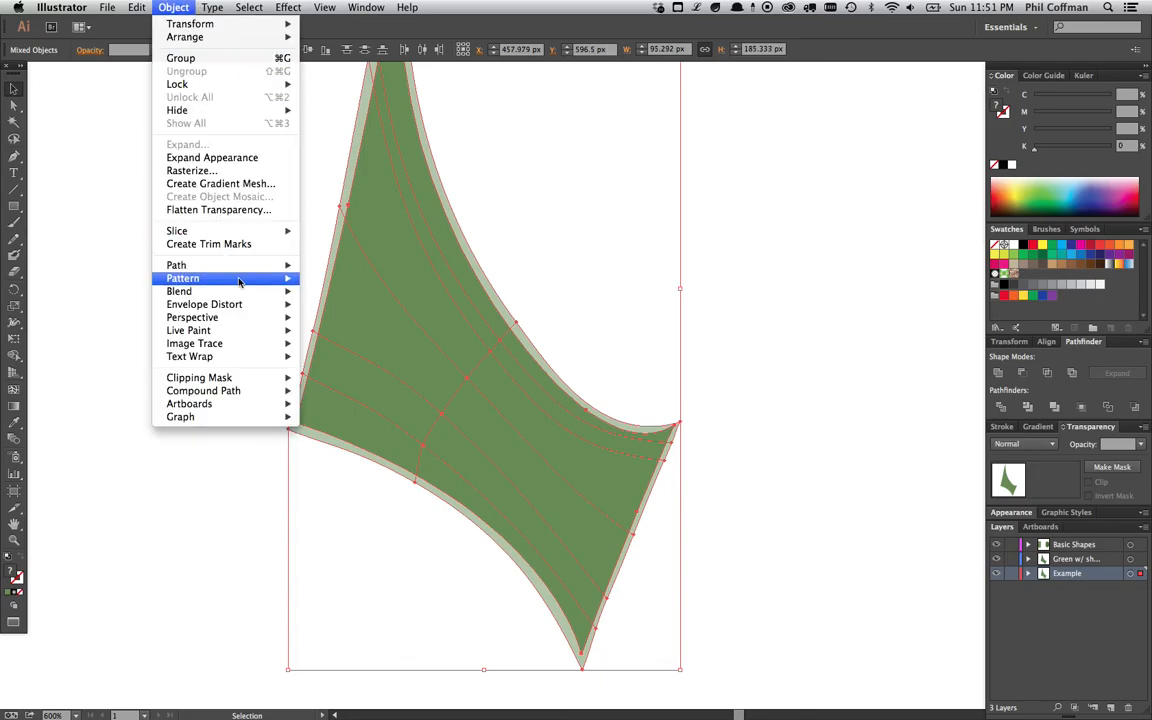
{"action": "mouse_move", "coordinate": [284, 376]}
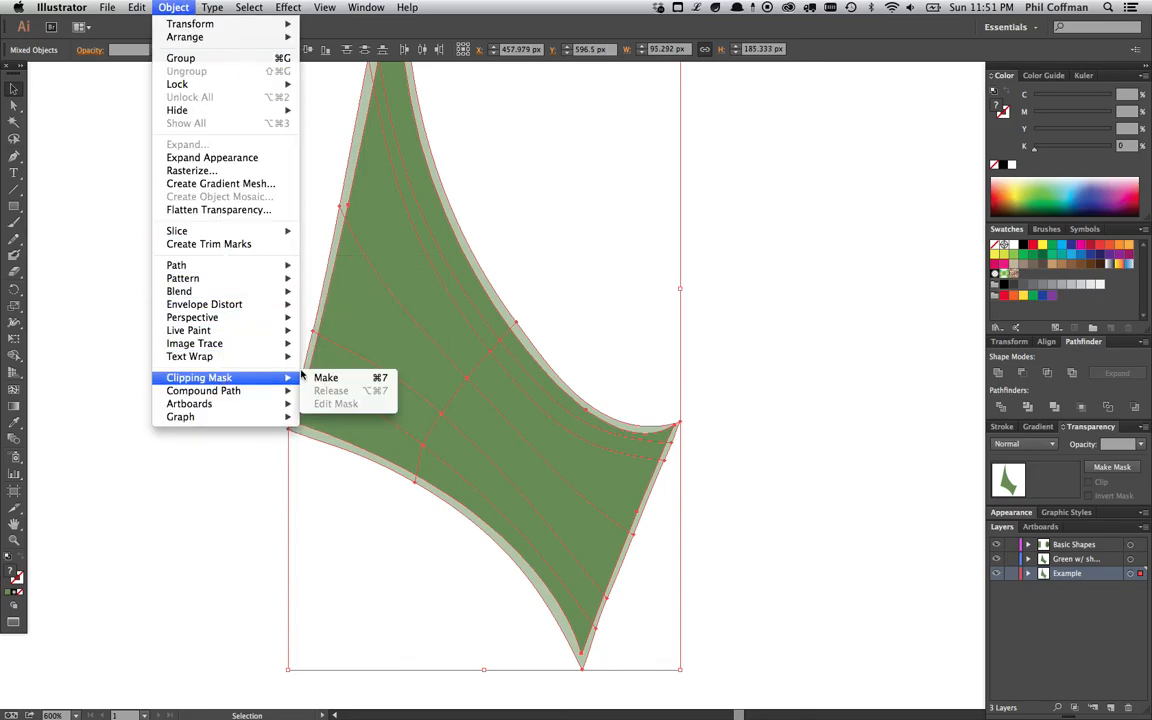
{"action": "left_click", "coordinate": [326, 378]}
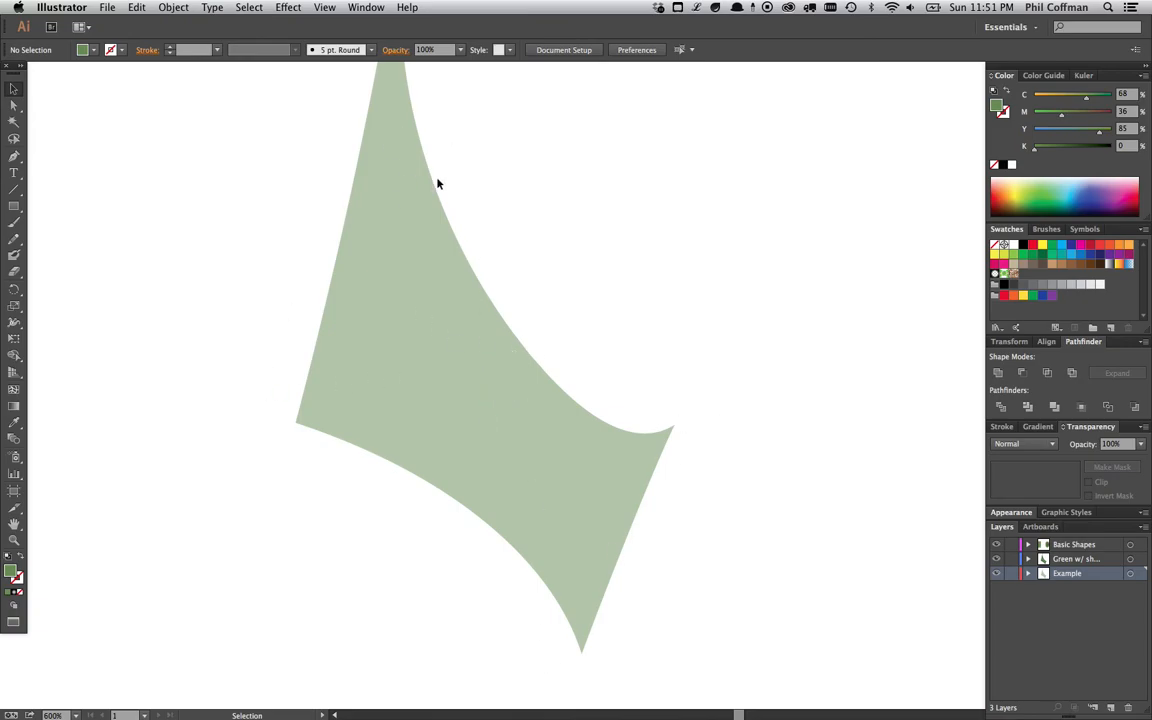
- Inspect the clip group's contents in isolation mode and check its Clipping Mask options
{"action": "left_click", "coordinate": [520, 438]}
{"action": "double_click", "coordinate": [523, 441]}
{"action": "left_click", "coordinate": [521, 444]}
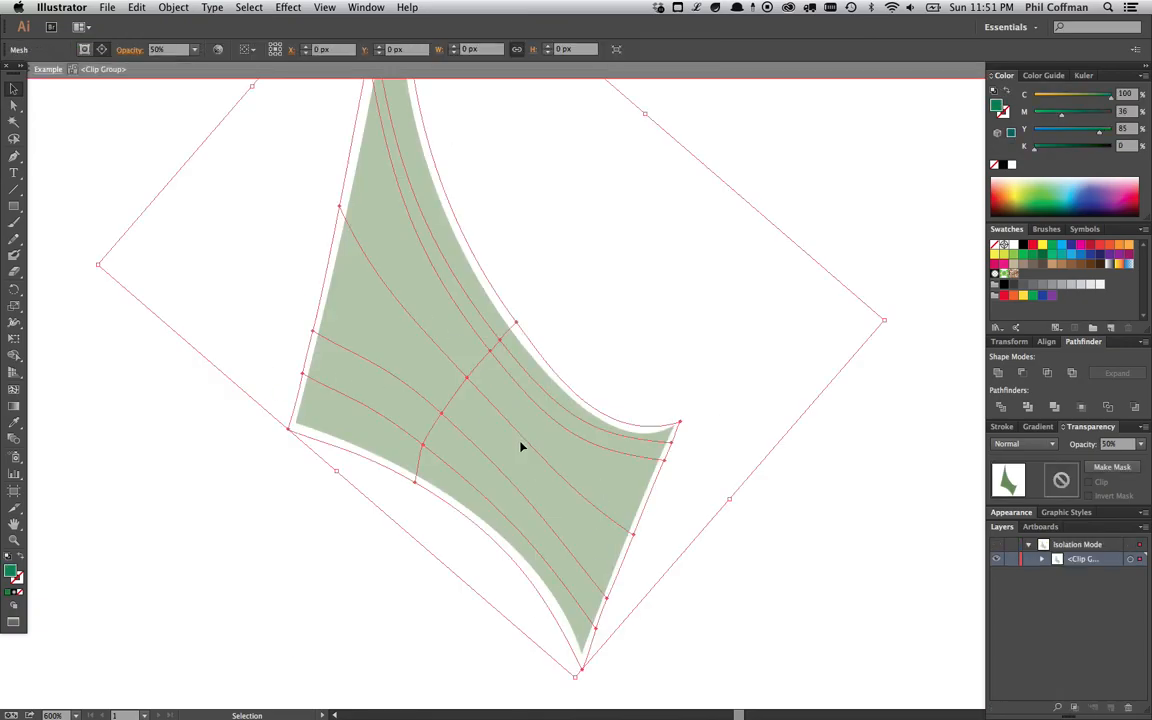
{"action": "double_click", "coordinate": [576, 318]}
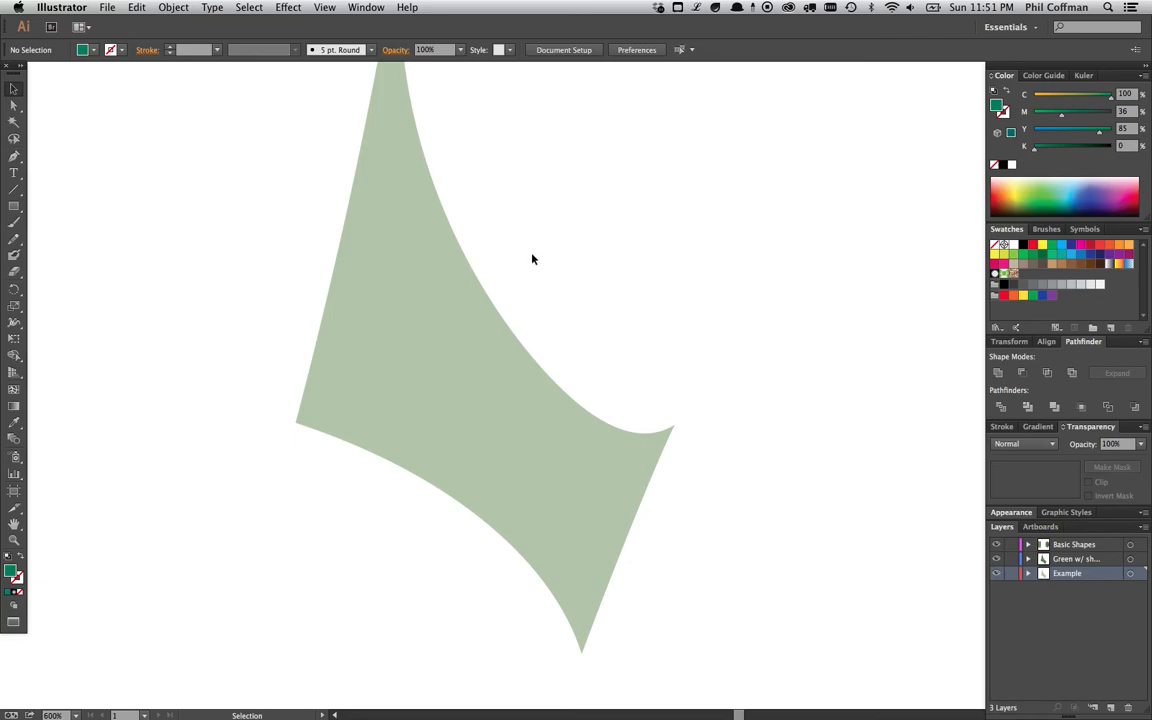
{"action": "left_click", "coordinate": [442, 319]}
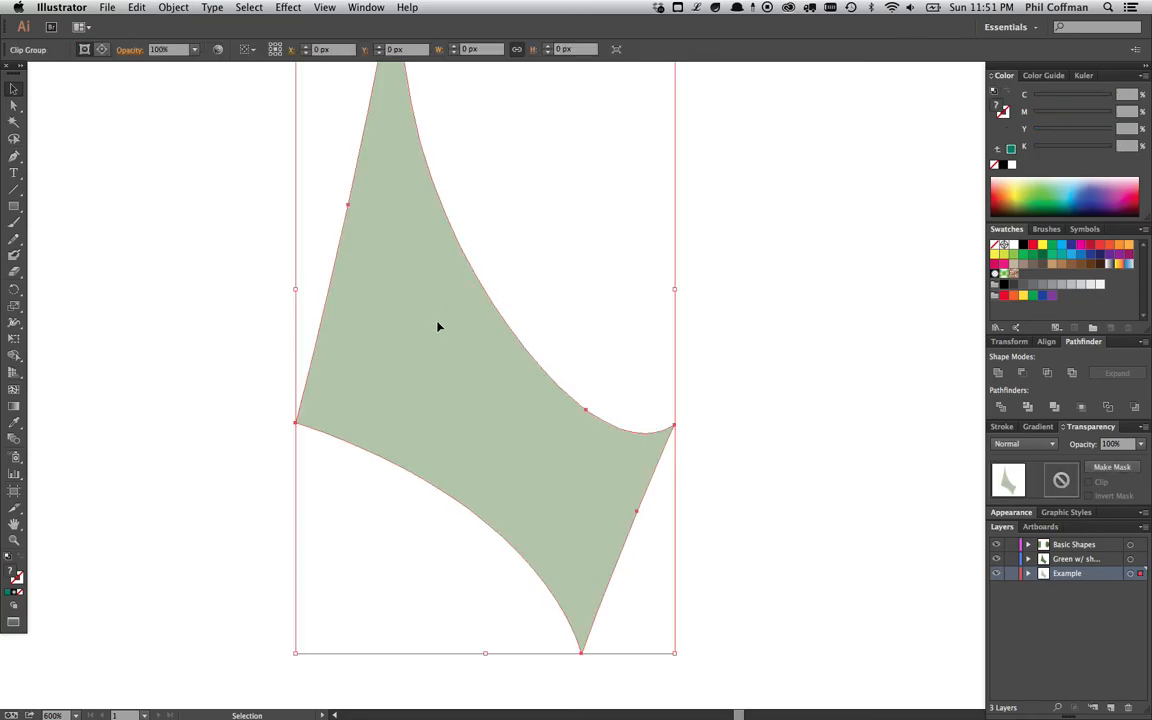
{"action": "left_click", "coordinate": [188, 7]}
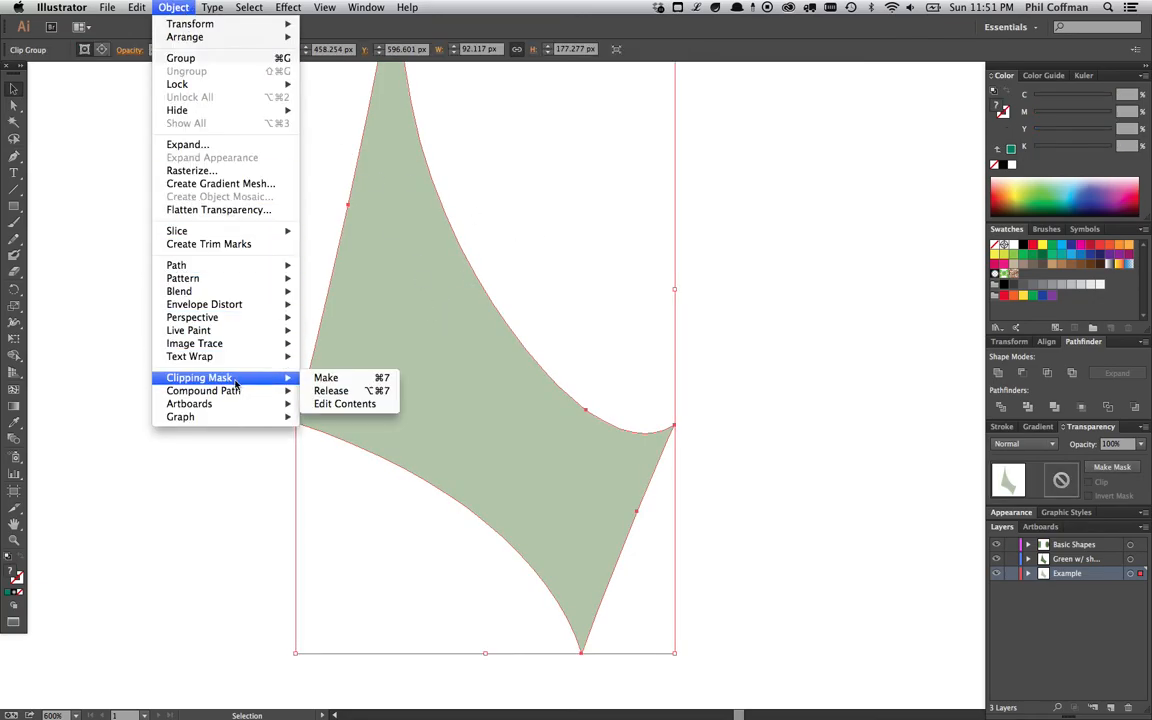
{"action": "left_click", "coordinate": [475, 302]}
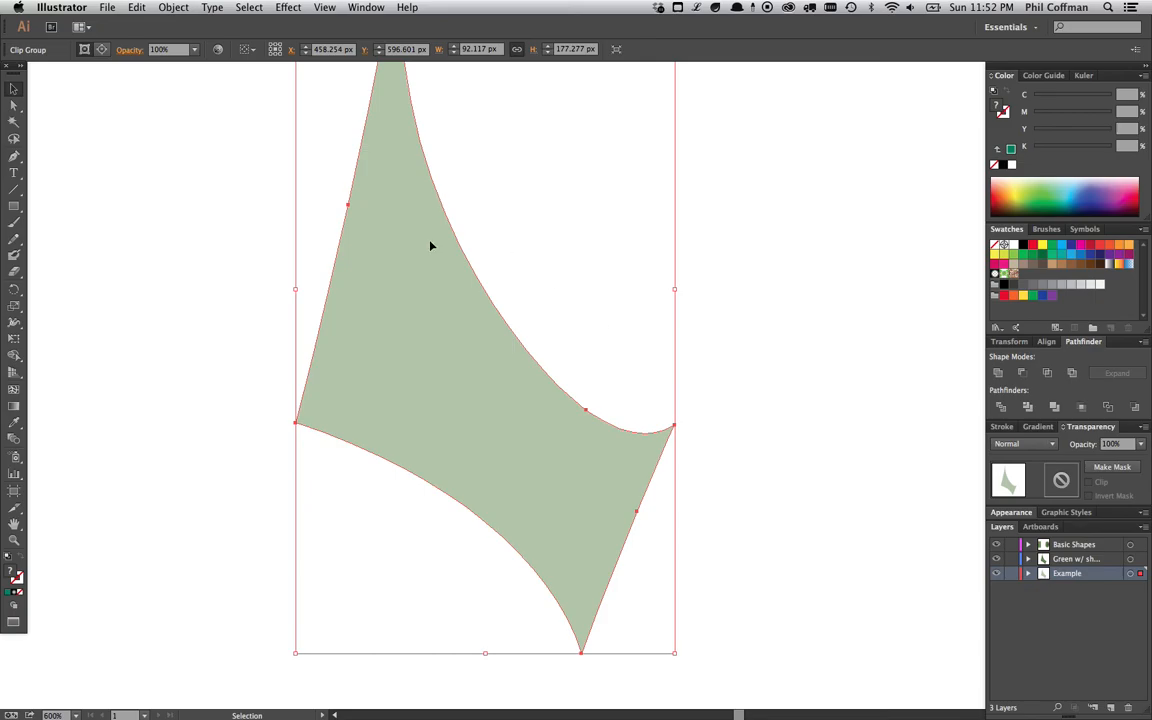
- Zoom and pan across the artboard to view the finished shaded sail example
{"action": "left_click", "coordinate": [575, 315]}
{"action": "key", "text": "super+minus"}
{"action": "left_click_drag", "start_coordinate": [494, 311], "coordinate": [565, 330]}
{"action": "left_click_drag", "start_coordinate": [526, 416], "coordinate": [569, 422]}
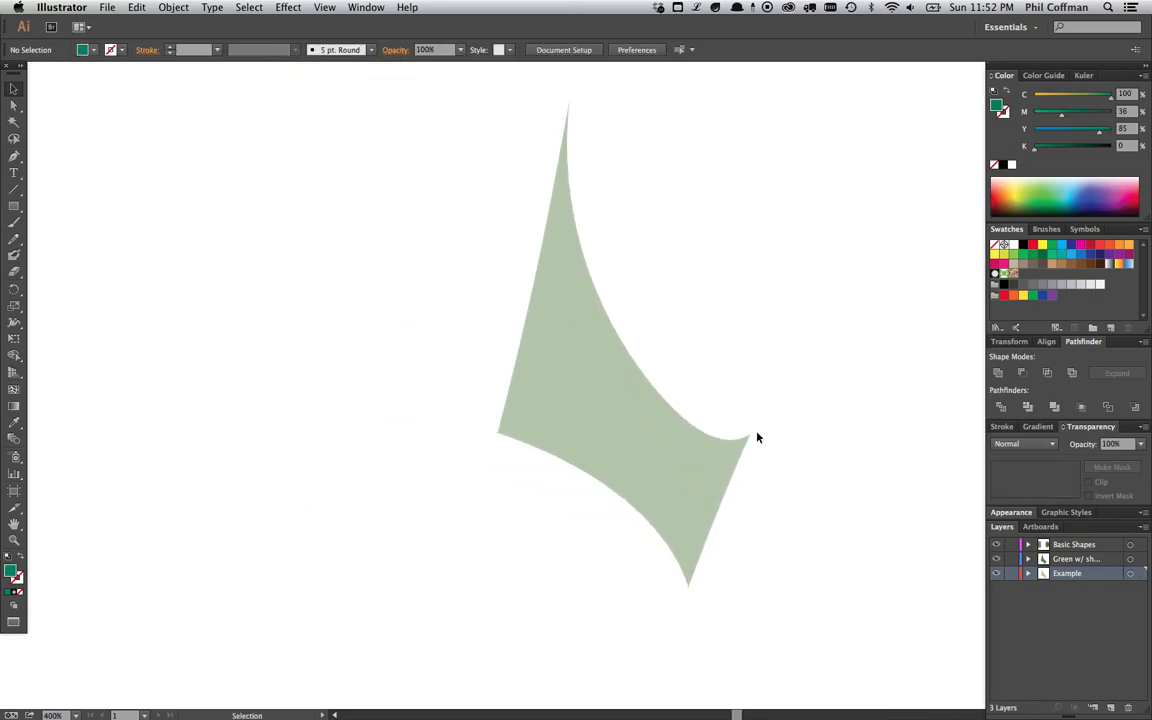
{"action": "left_click_drag", "start_coordinate": [641, 477], "coordinate": [611, 461]}
{"action": "left_click_drag", "start_coordinate": [404, 428], "coordinate": [719, 441]}
{"action": "left_click_drag", "start_coordinate": [461, 429], "coordinate": [680, 420]}
{"action": "left_click_drag", "start_coordinate": [532, 386], "coordinate": [568, 386]}
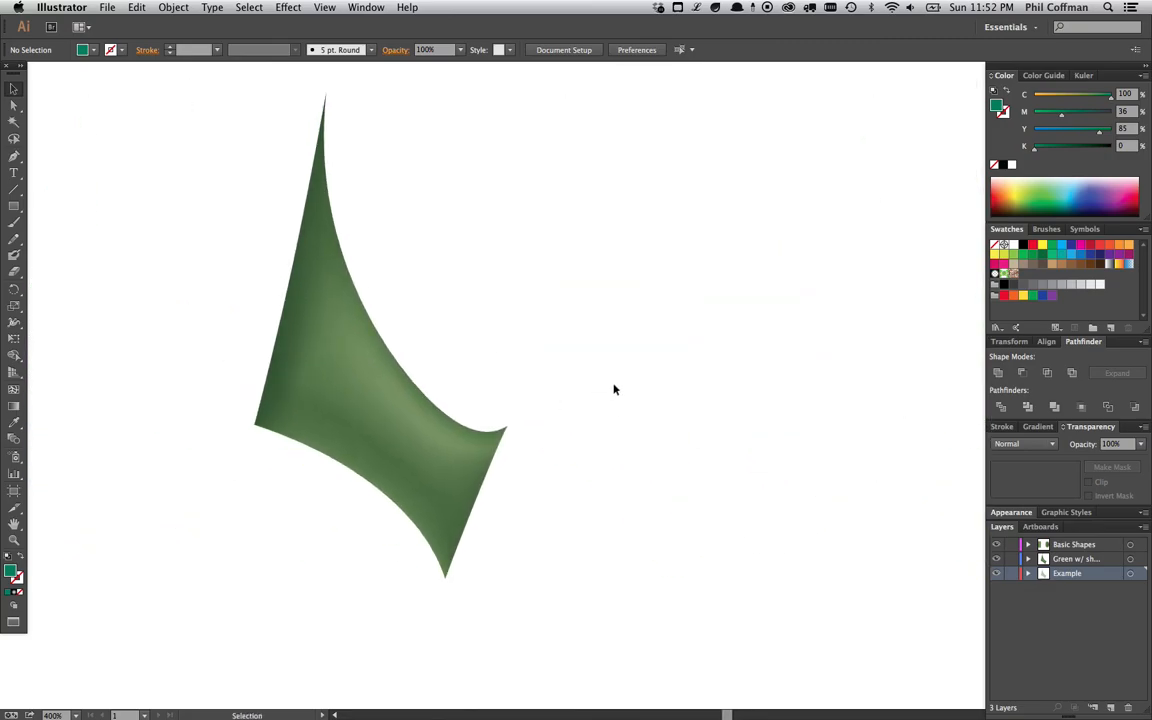
{"action": "scroll", "coordinate": [586, 386], "scroll_direction": "up", "scroll_amount": 1}
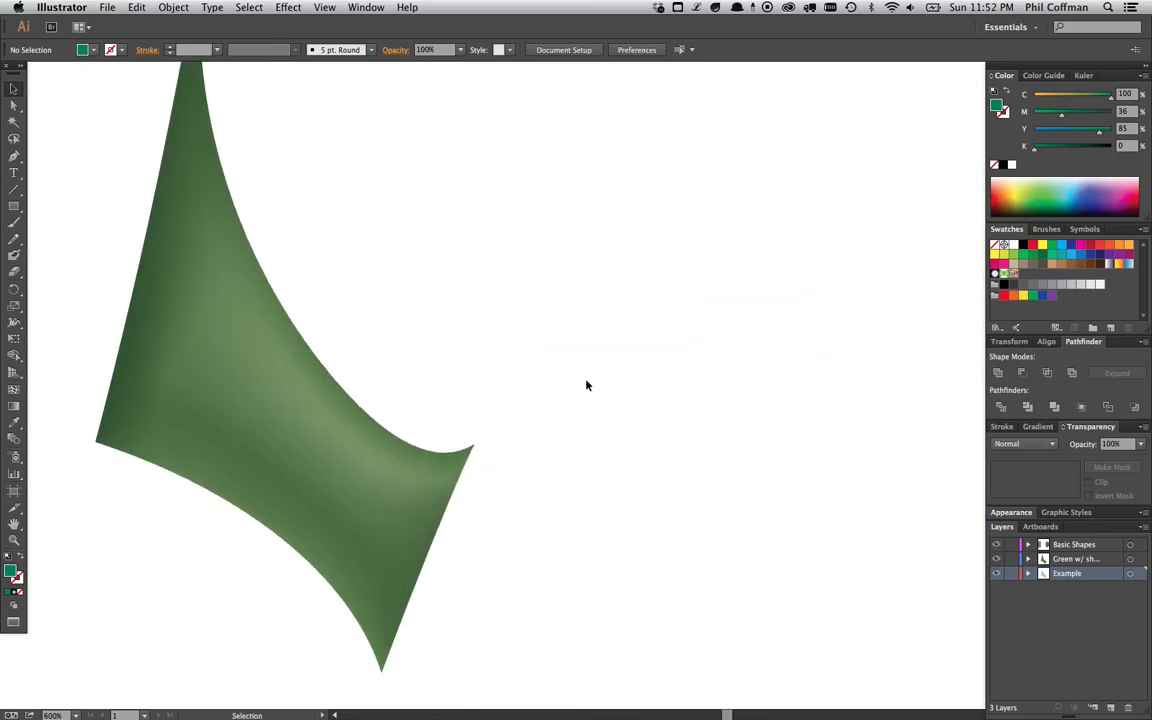
{"action": "left_click_drag", "start_coordinate": [576, 350], "coordinate": [696, 345]}
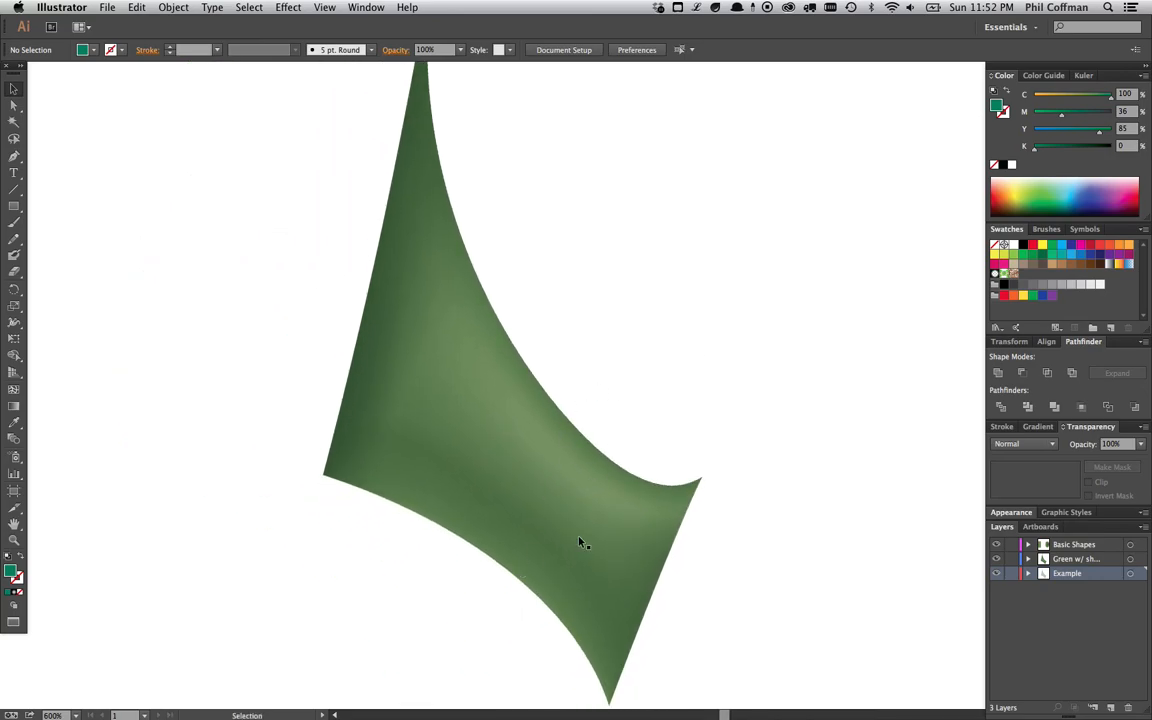
{"action": "scroll", "coordinate": [585, 345], "scroll_direction": "down", "scroll_amount": 2}
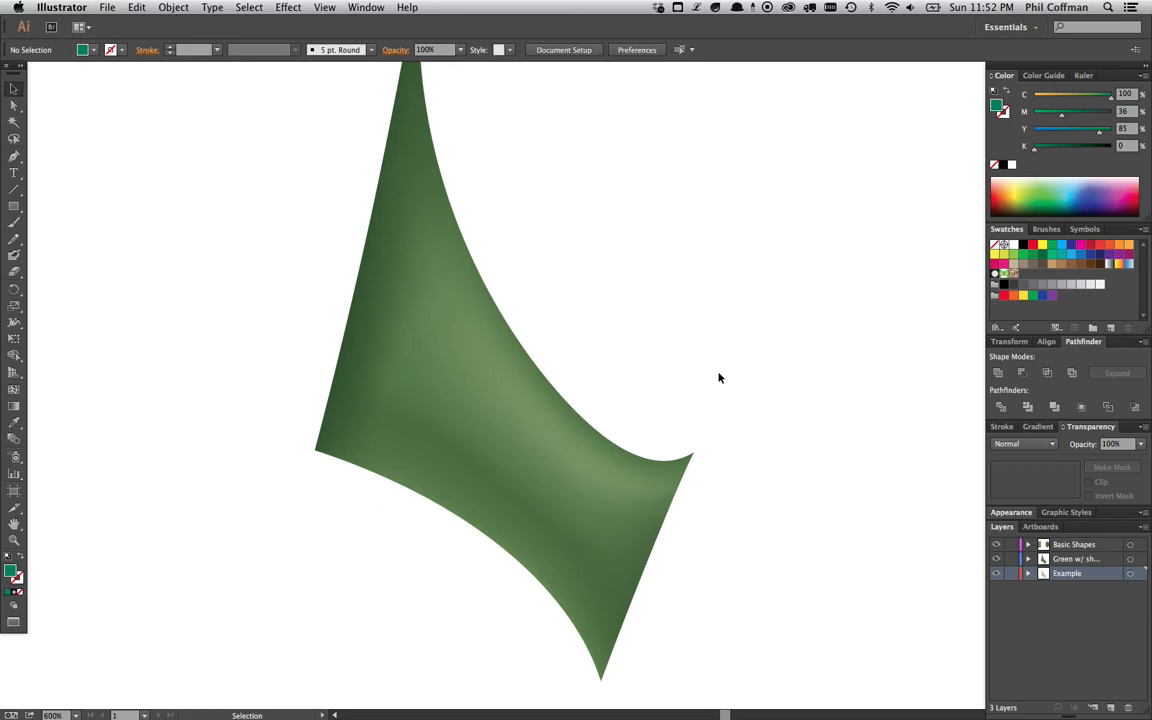
{"action": "scroll", "coordinate": [718, 377], "scroll_direction": "down", "scroll_amount": 2}
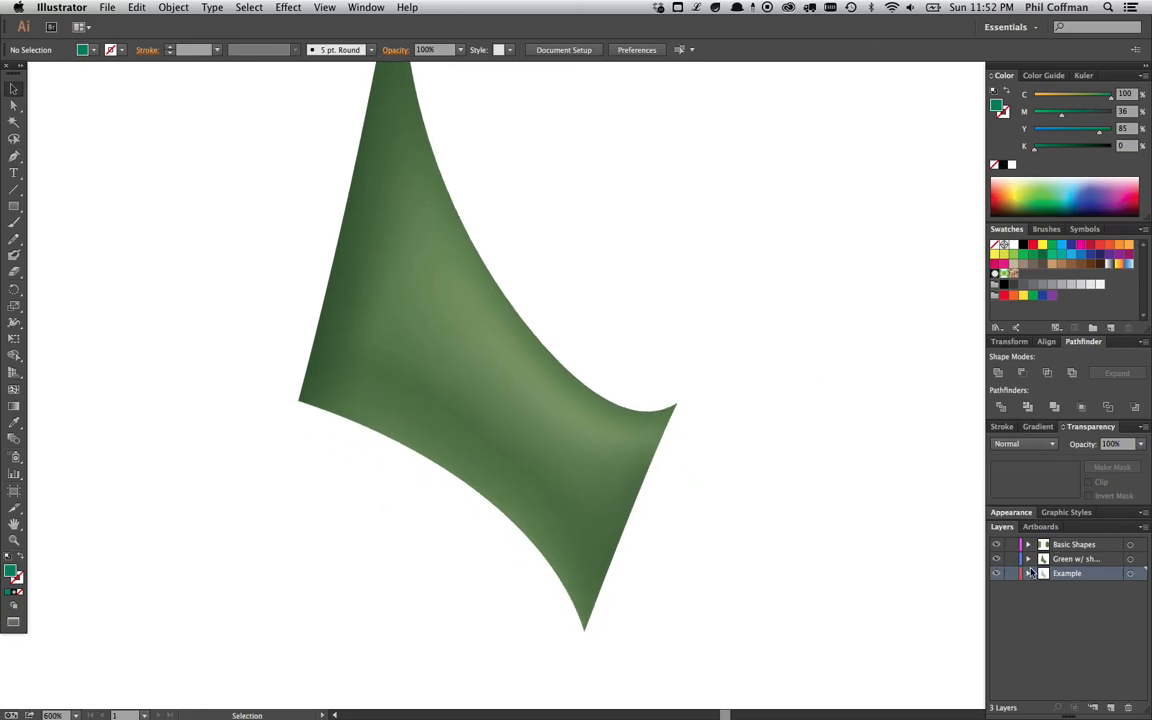
- Expand the shaded sail's layer and toggle the Highlights and Shadows sublayers' visibility to compare the shading
{"action": "left_click", "coordinate": [1028, 560]}
{"action": "left_click", "coordinate": [1077, 603]}
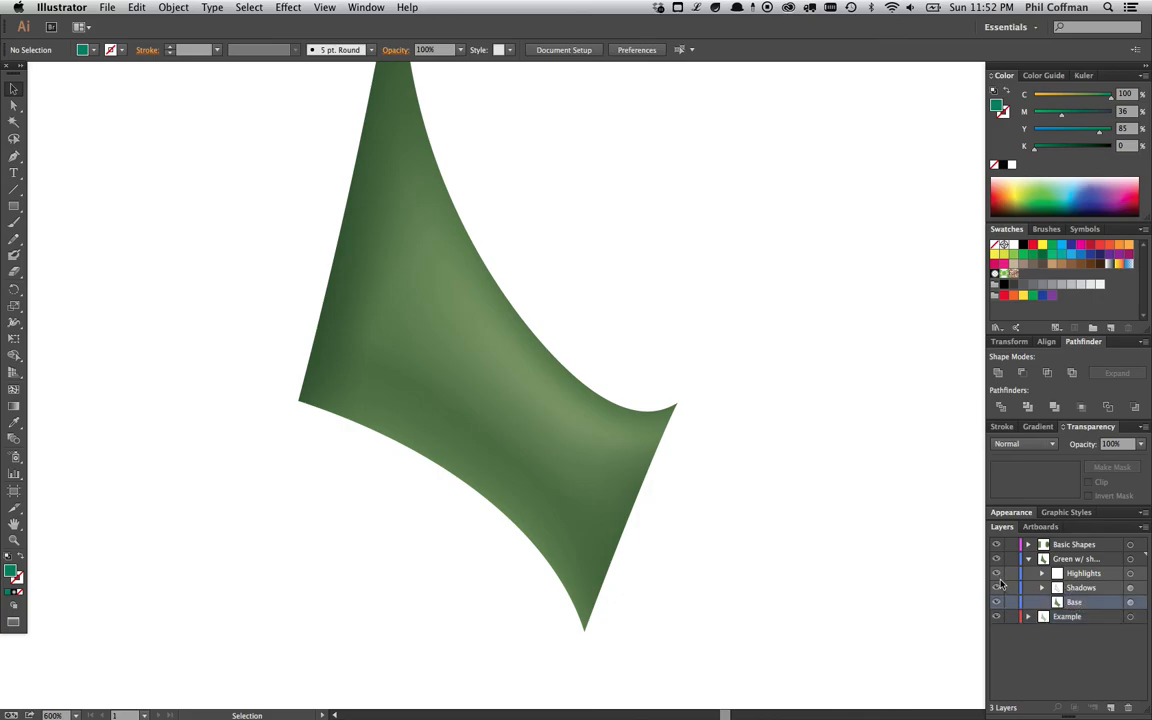
{"action": "left_click_drag", "start_coordinate": [998, 575], "coordinate": [997, 588]}
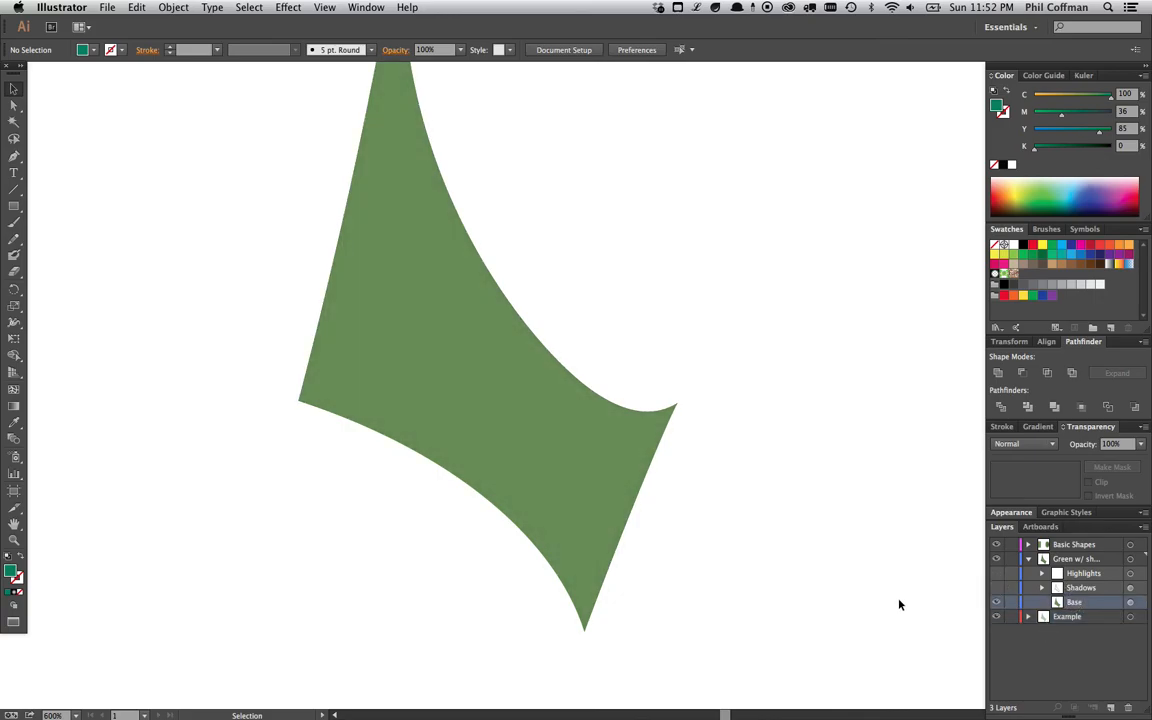
{"action": "left_click", "coordinate": [996, 588]}
{"action": "left_click", "coordinate": [1060, 588]}
- Enter the Shadows clip group in isolation mode and inspect its mesh points with the Direct Selection tool
{"action": "left_click", "coordinate": [512, 414]}
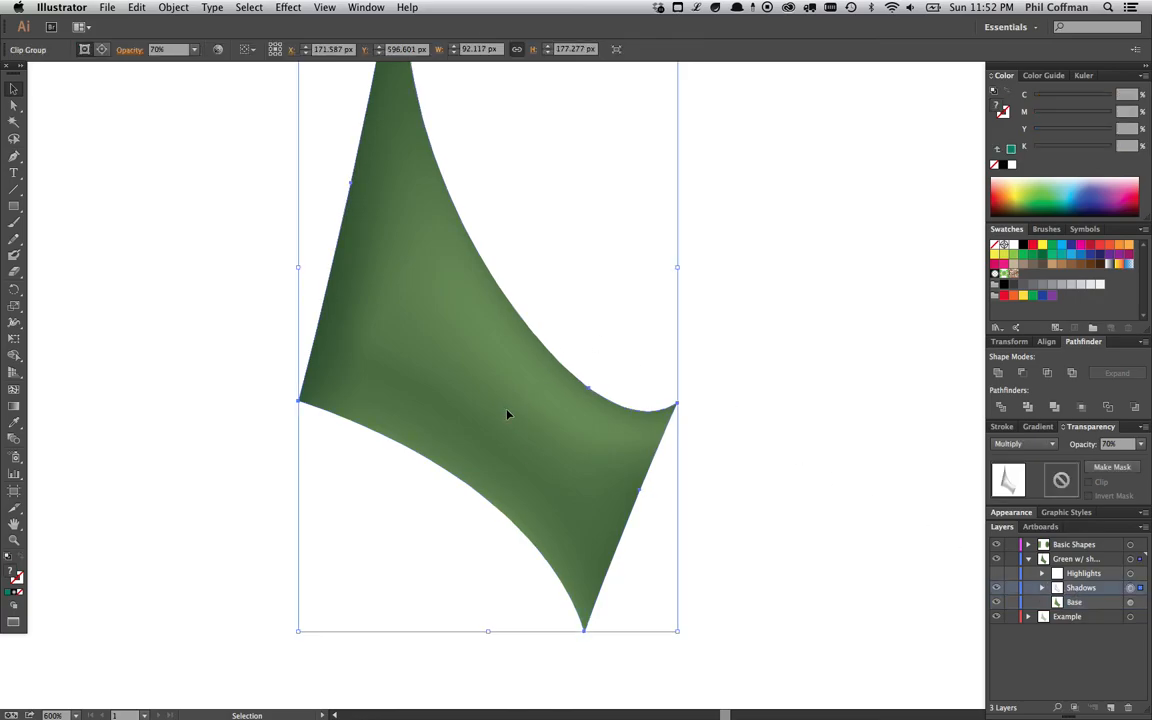
{"action": "double_click", "coordinate": [508, 411]}
{"action": "left_click", "coordinate": [510, 411]}
{"action": "key", "text": "a"}
{"action": "left_click", "coordinate": [494, 336]}
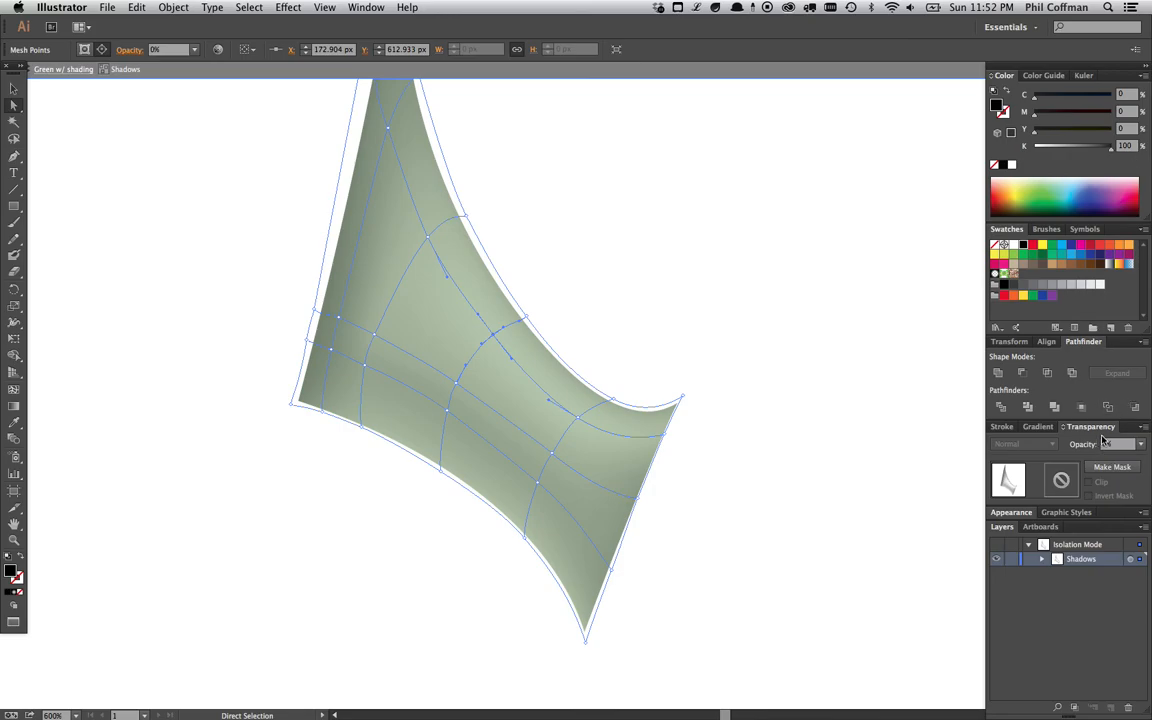
{"action": "left_click", "coordinate": [338, 316]}
{"action": "left_click", "coordinate": [332, 350]}
{"action": "left_click", "coordinate": [315, 311]}
{"action": "double_click", "coordinate": [764, 478]}
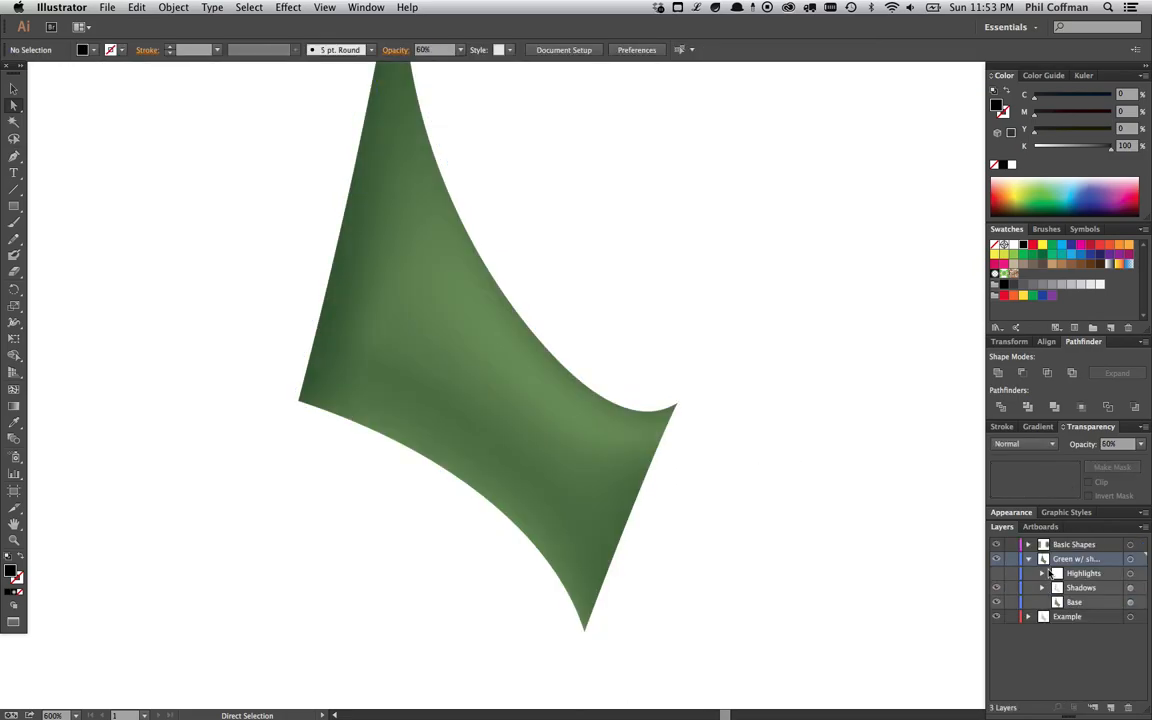
- Turn the Highlights sublayer back on and recolor the Base path to C 27, M 70, Y 85, K 0
{"action": "left_click", "coordinate": [995, 575]}
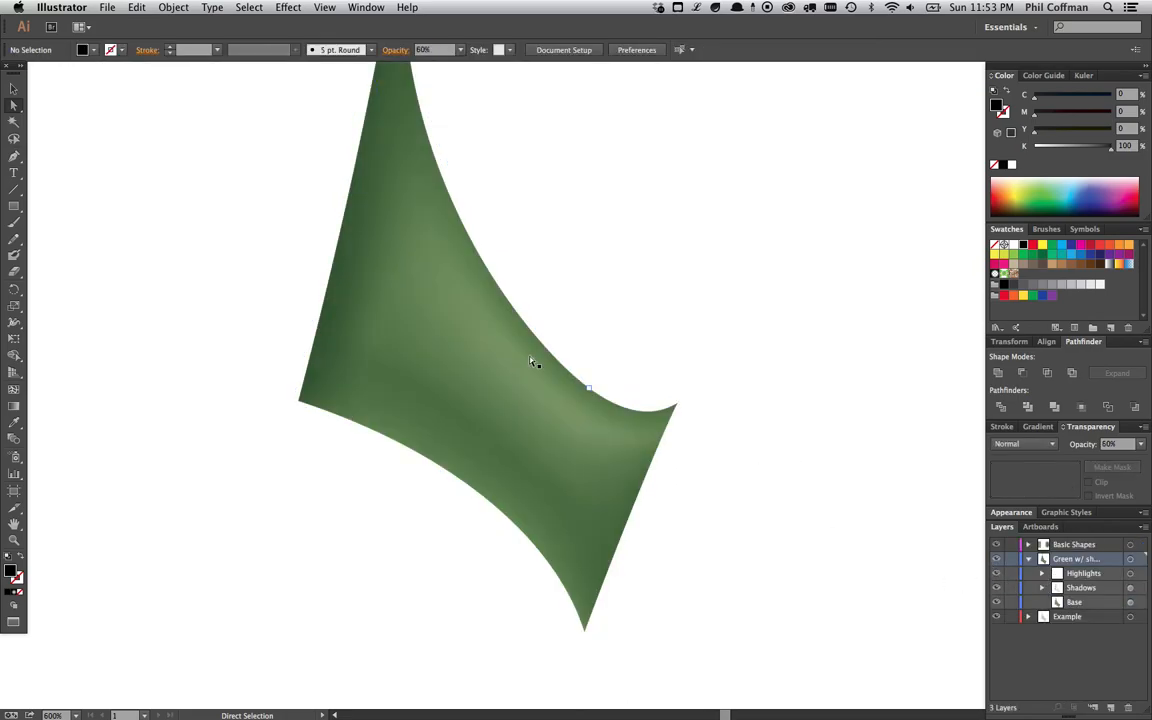
{"action": "left_click", "coordinate": [1090, 576]}
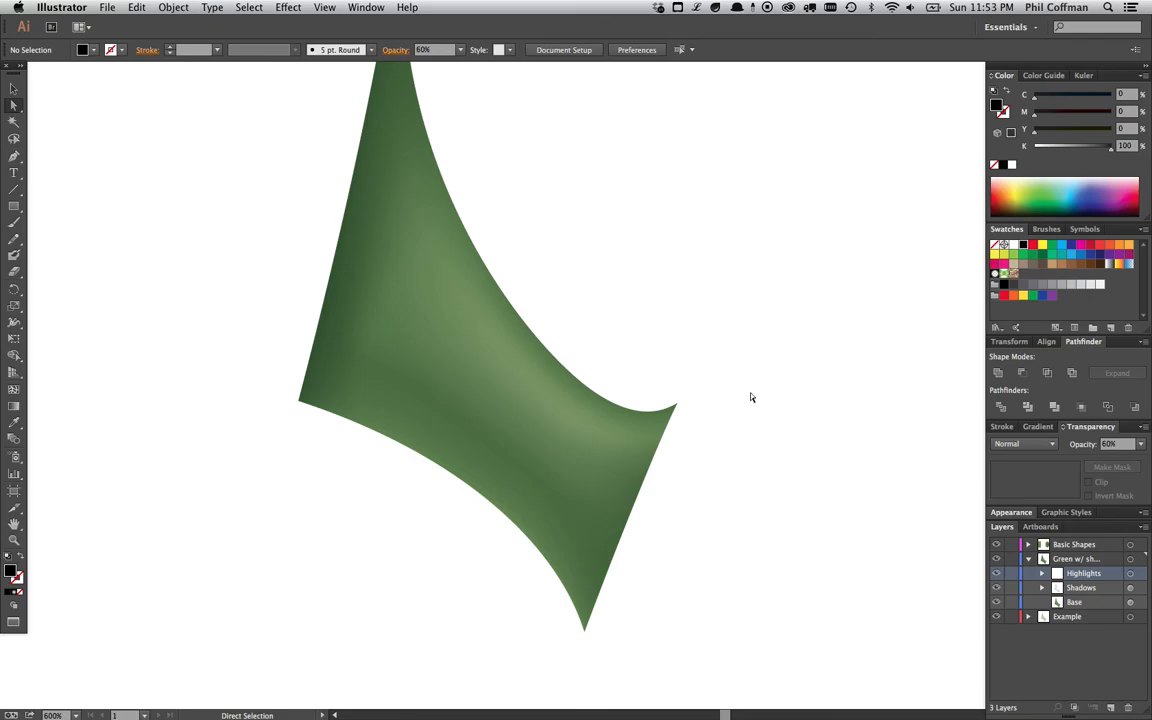
{"action": "left_click", "coordinate": [1140, 603]}
{"action": "left_click", "coordinate": [1131, 602]}
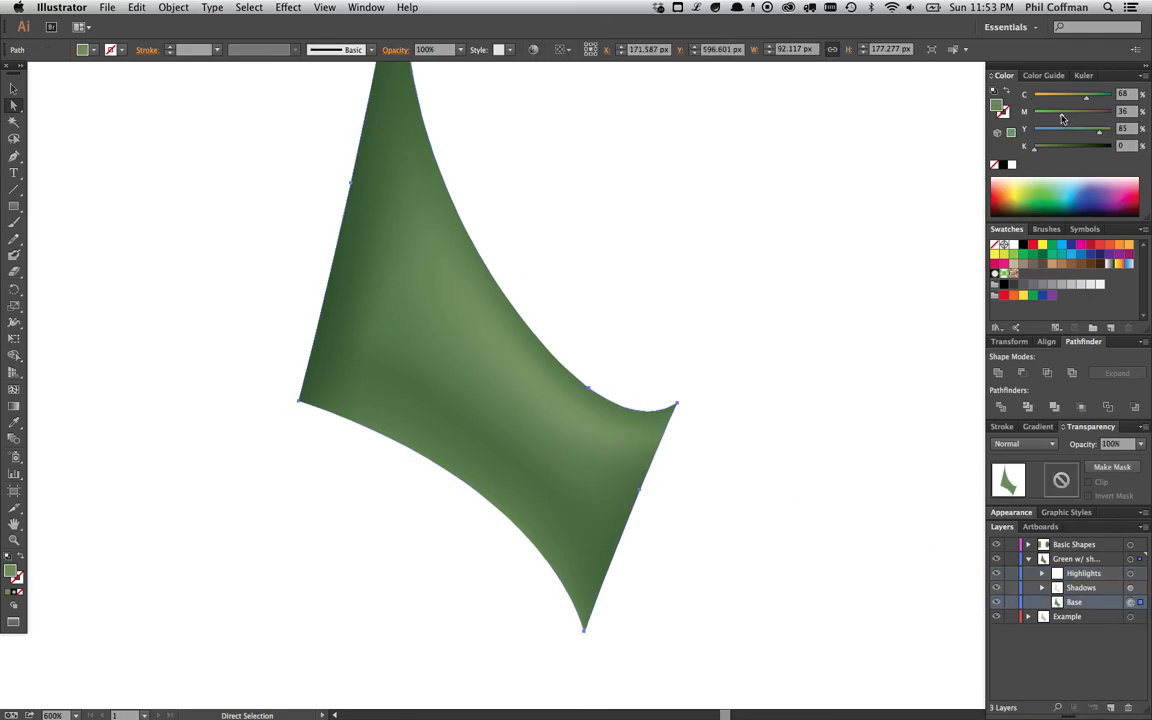
{"action": "left_click_drag", "start_coordinate": [1085, 122], "coordinate": [1054, 97]}
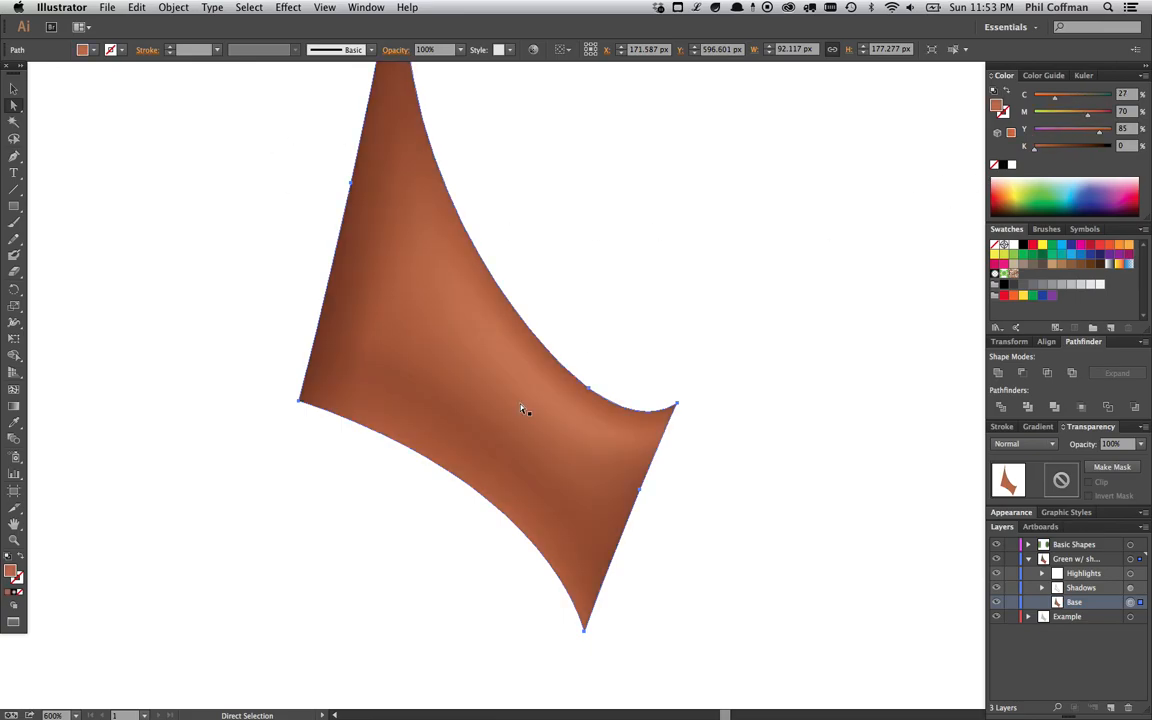
- Deselect everything and select the Shadows clip group on the sail to check the recolored result
{"action": "left_click", "coordinate": [13, 89]}
{"action": "key", "text": "super+shift+a"}
{"action": "left_click", "coordinate": [1070, 588]}
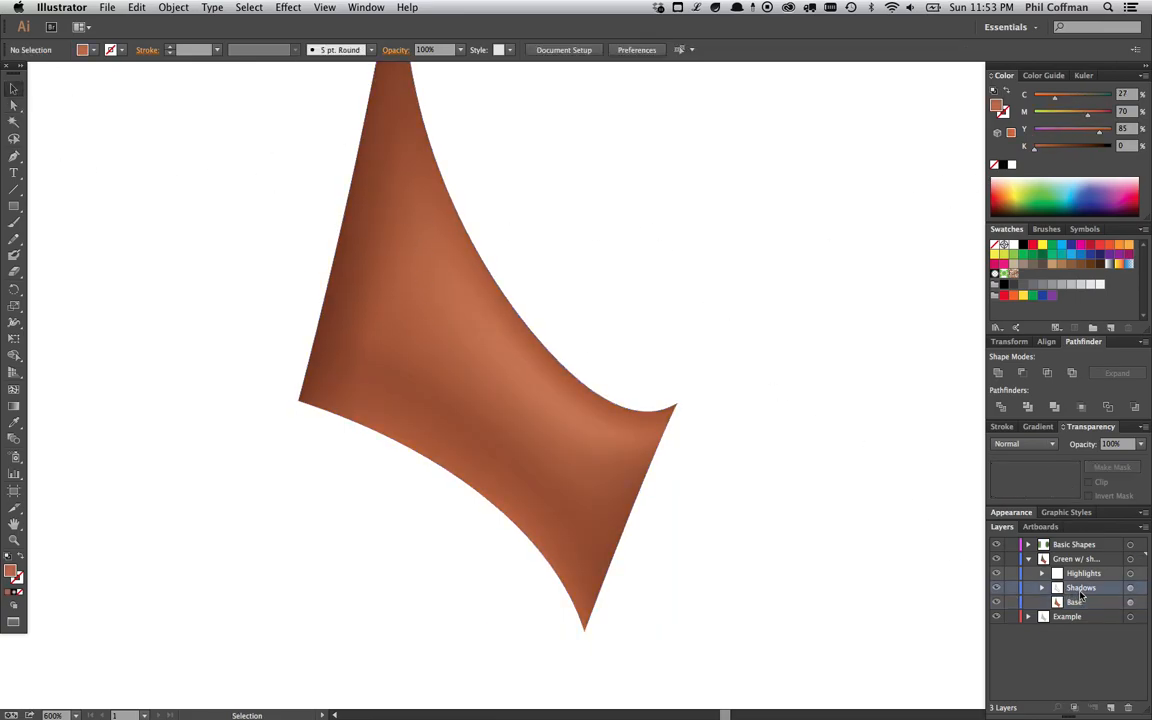
{"action": "left_click", "coordinate": [592, 437]}
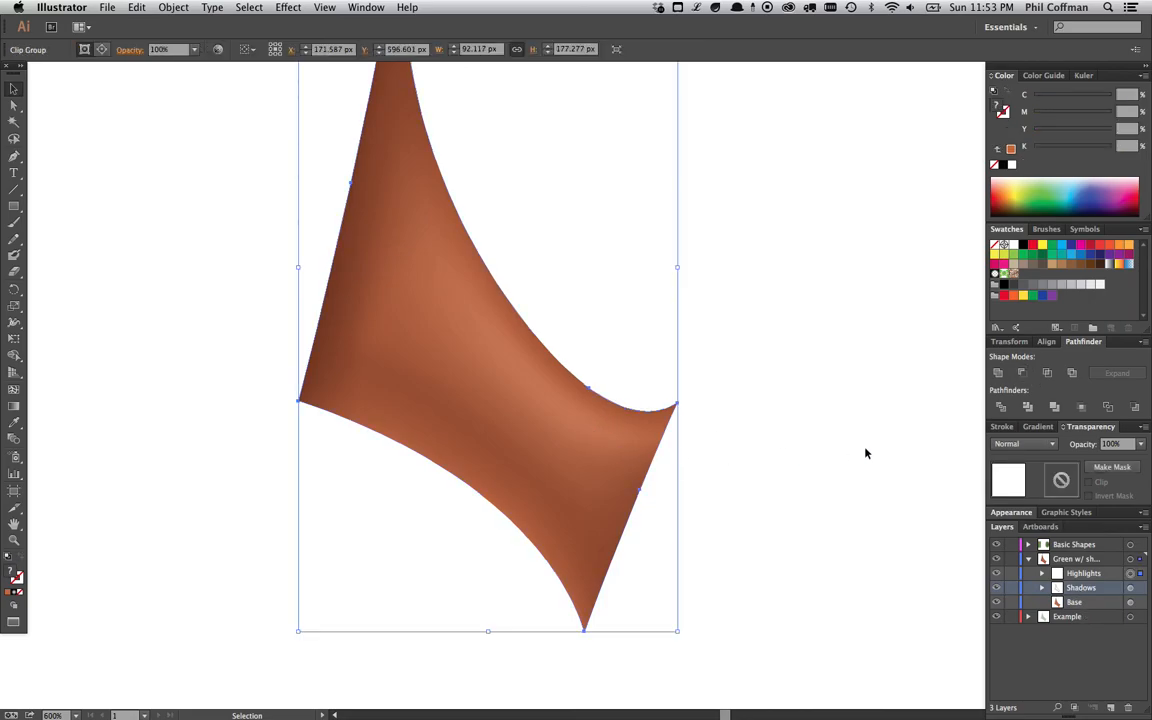
{"action": "left_click", "coordinate": [758, 404]}
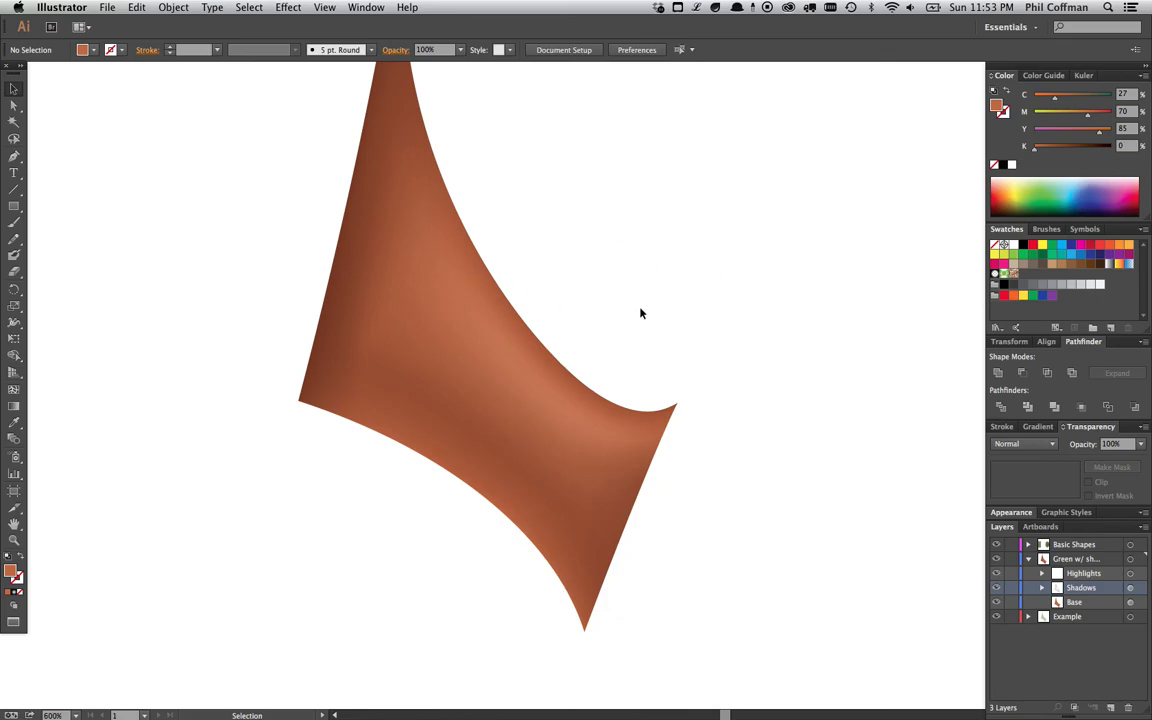
- Zoom out and pan to compare the rust-colored shaded sail with the plain green sail
{"action": "key", "text": "super+minus"}
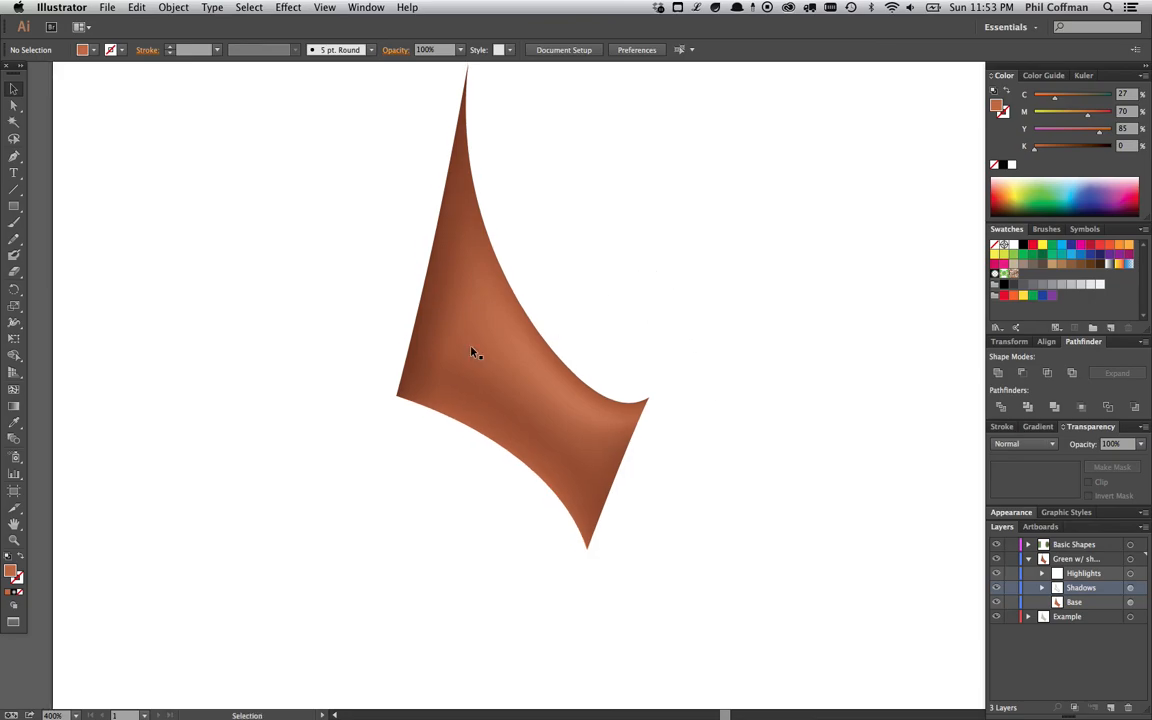
{"action": "scroll", "coordinate": [658, 357], "scroll_direction": "up", "scroll_amount": 3}
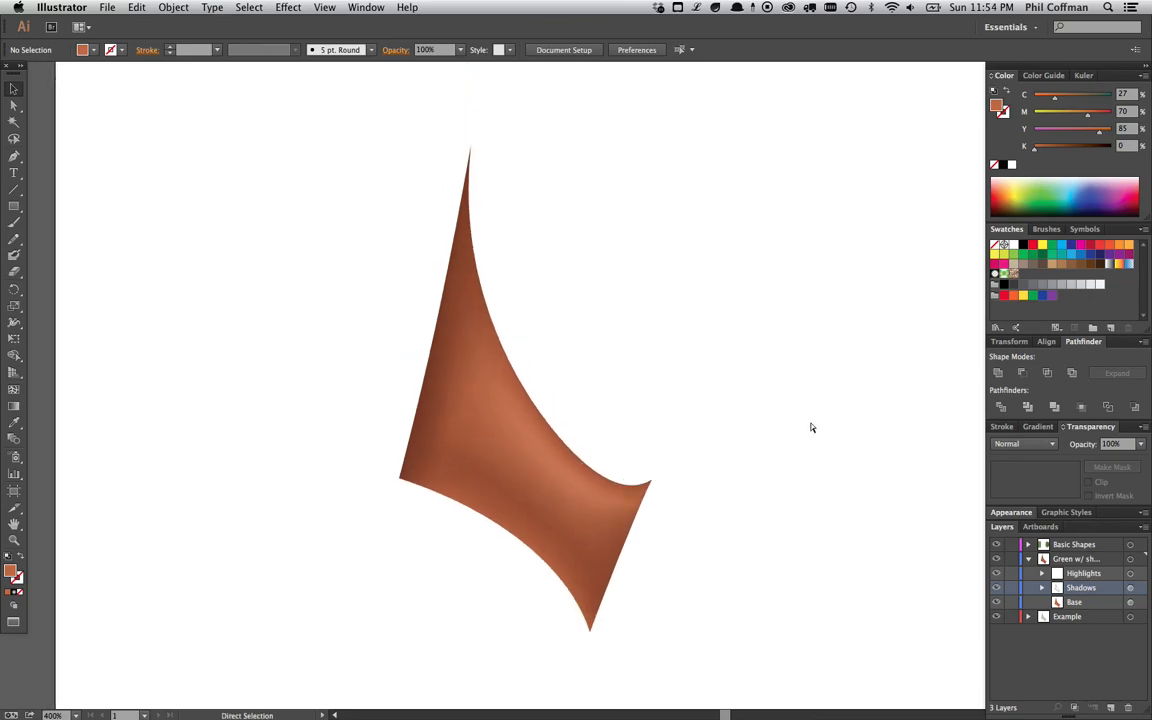
{"action": "key", "text": "super+minus"}
{"action": "left_click_drag", "start_coordinate": [740, 375], "coordinate": [623, 368]}
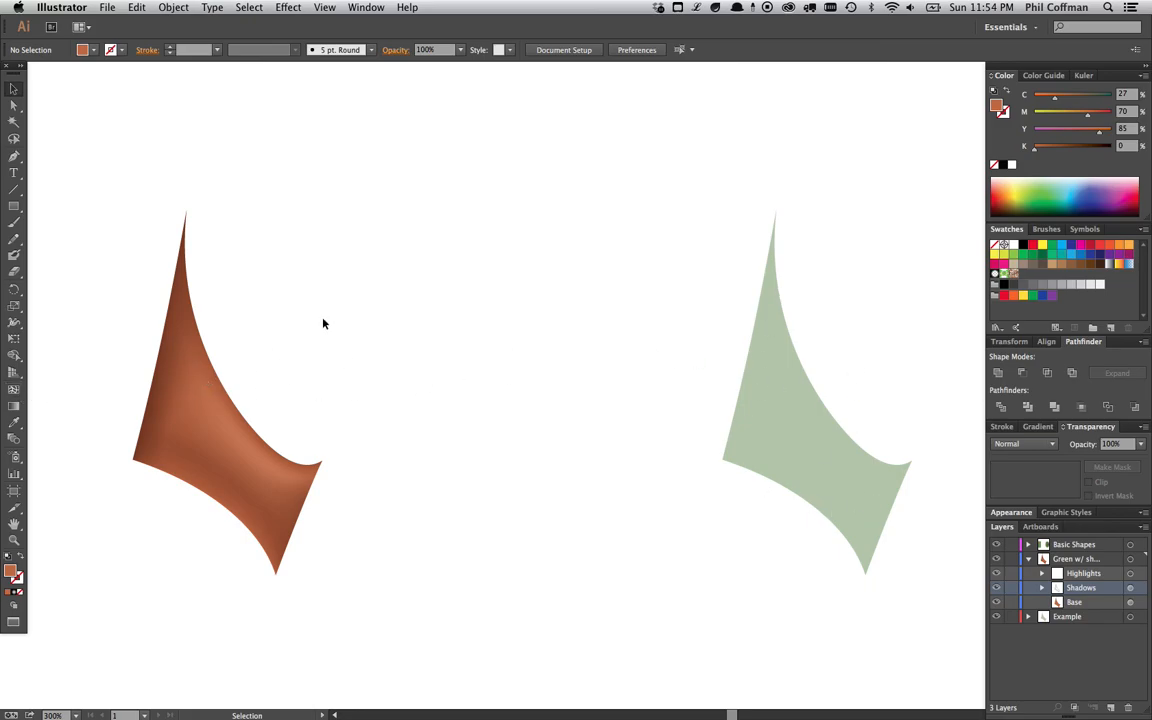
{"action": "left_click", "coordinate": [161, 6]}
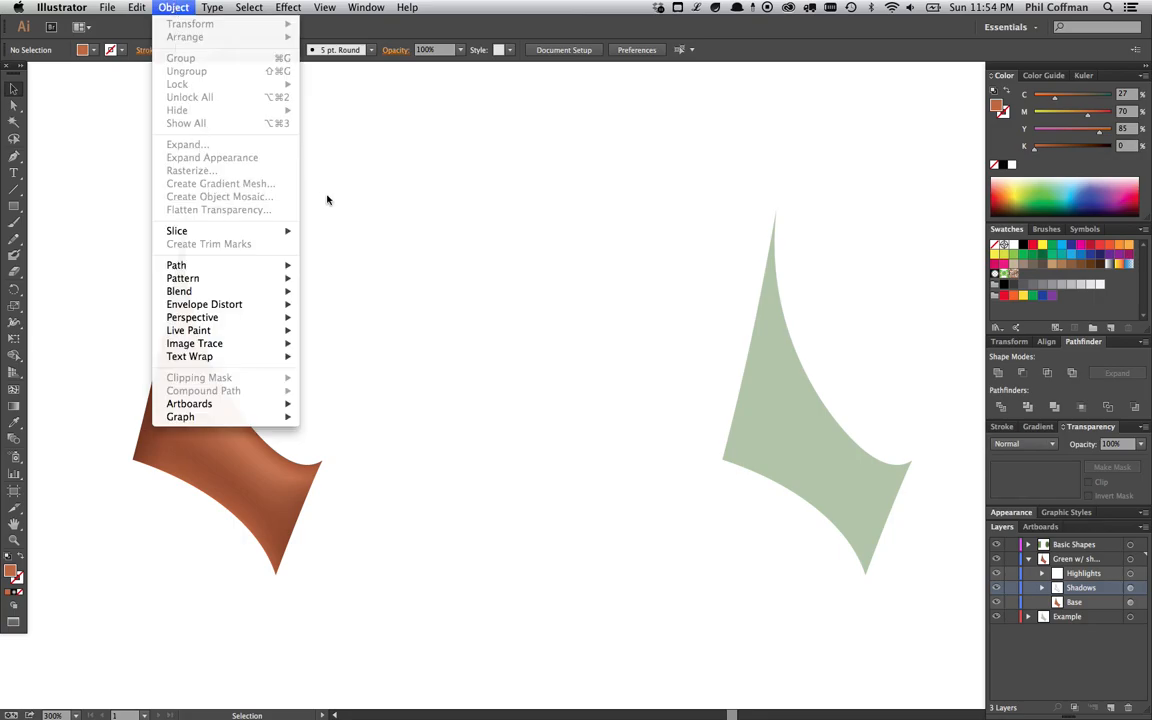
{"action": "left_click", "coordinate": [400, 260]}
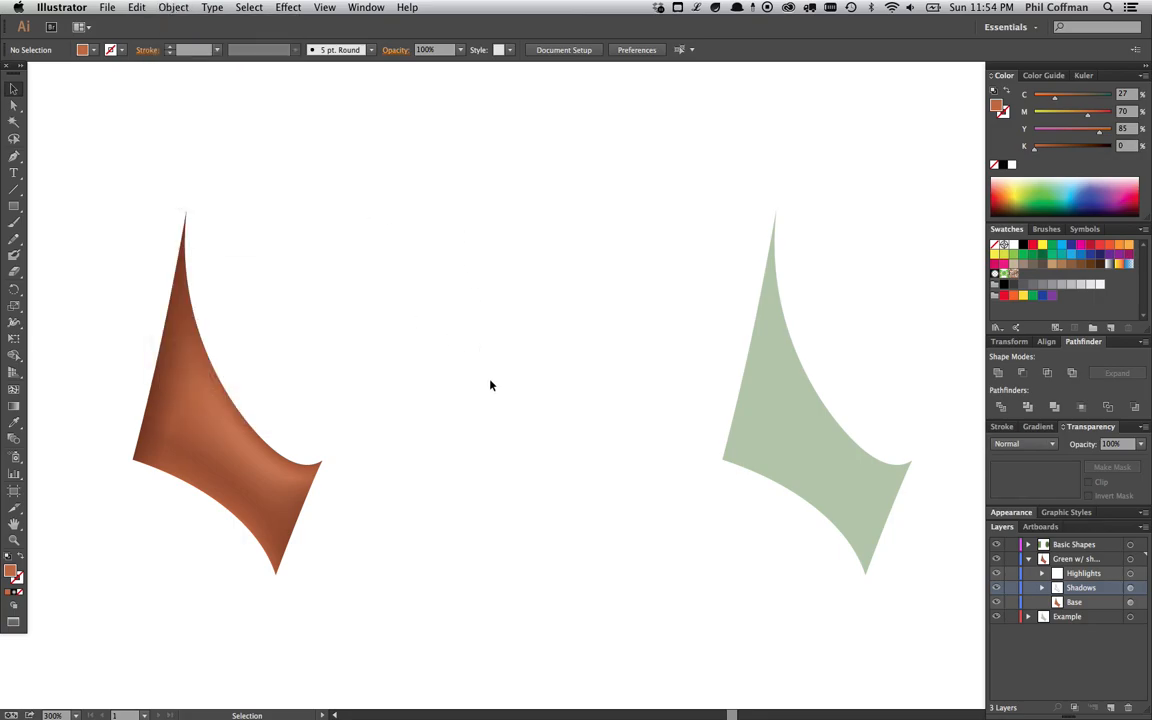